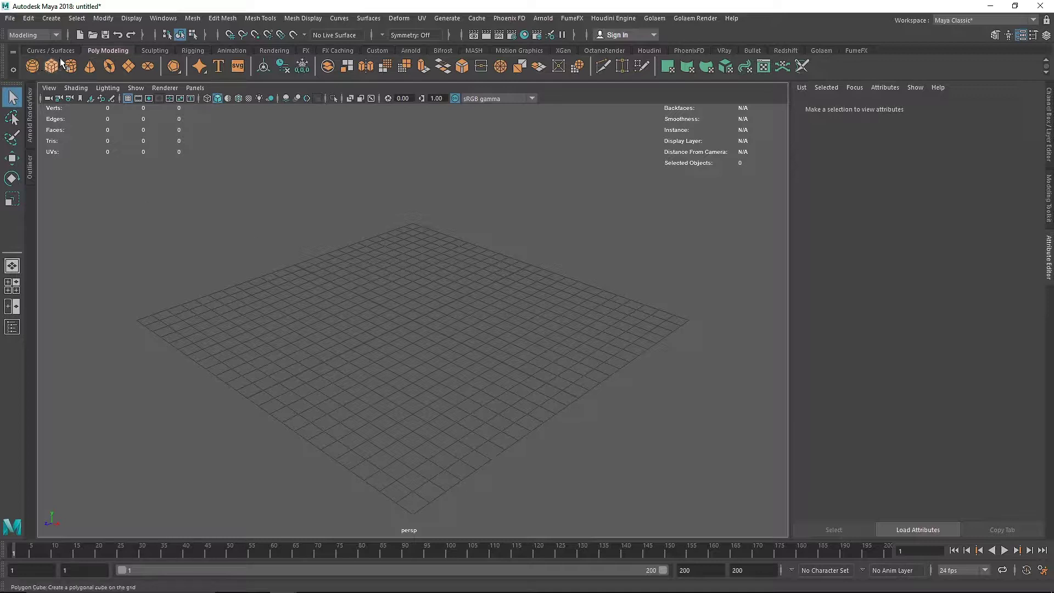
click(38, 65)
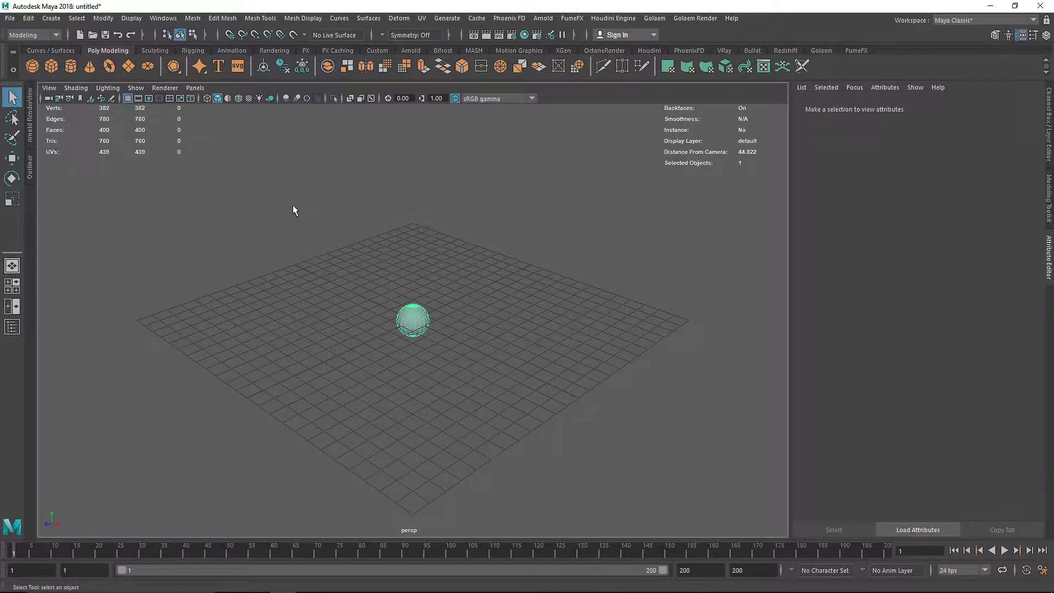
key(Delete)
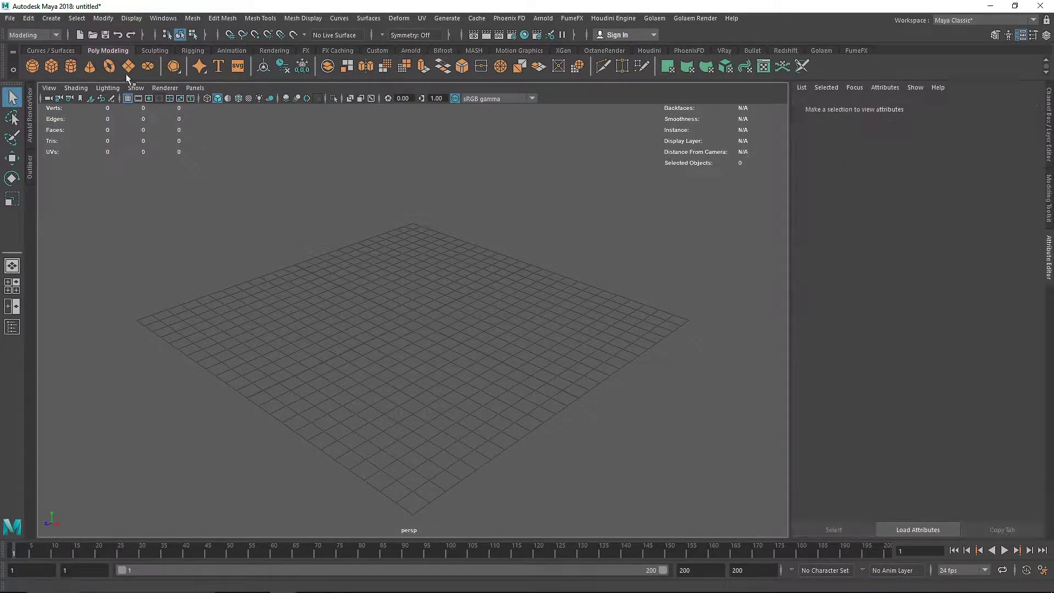
click(51, 66)
key(ctrl+z)
Create an Ultra Shape polygon primitive on the grid
click(51, 18)
mouse_move(95, 59)
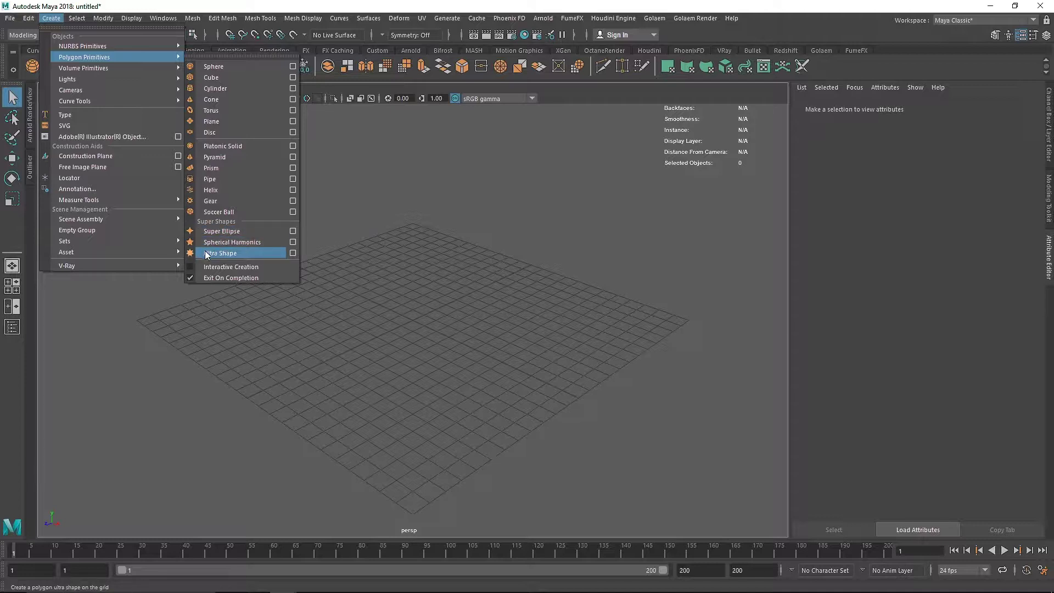
click(239, 252)
scroll(426, 283, up, 5)
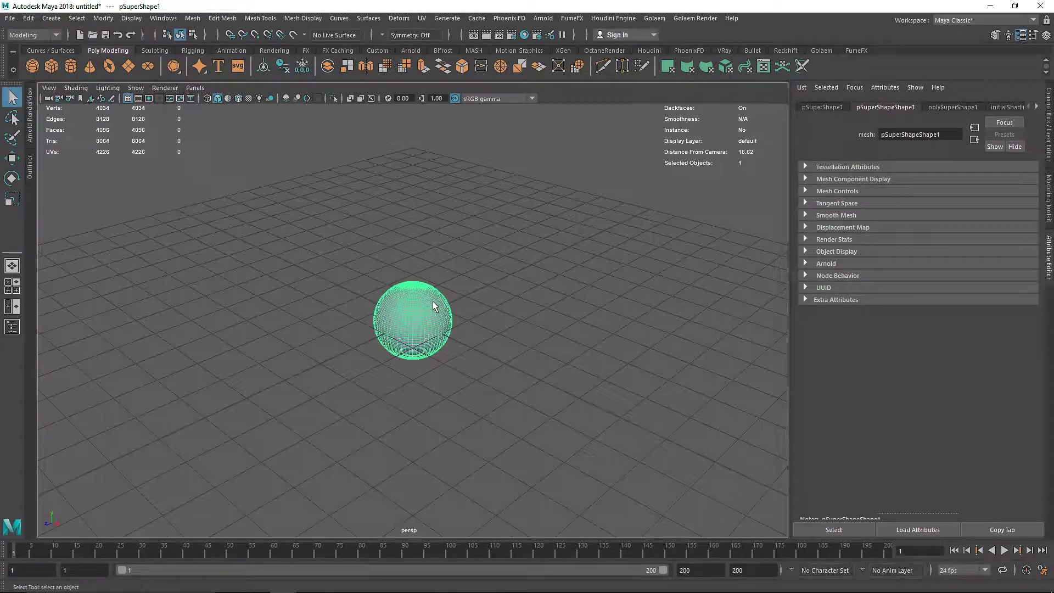
scroll(430, 318, up, 7)
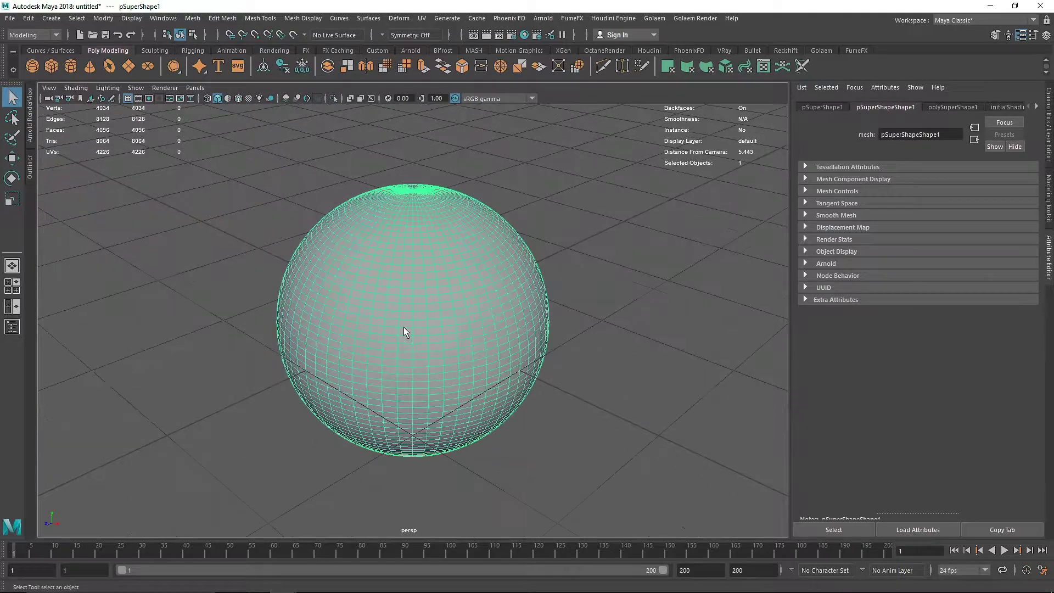
Move the Ultra Shape up about 1.09 units along Y so it sits above the grid
mouse_move(400, 325)
alt+mouse_down()
mouse_move(420, 311)
mouse_move(475, 309)
mouse_move(428, 318)
mouse_move(406, 307)
alt+mouse_up()
scroll(428, 318, down, 3)
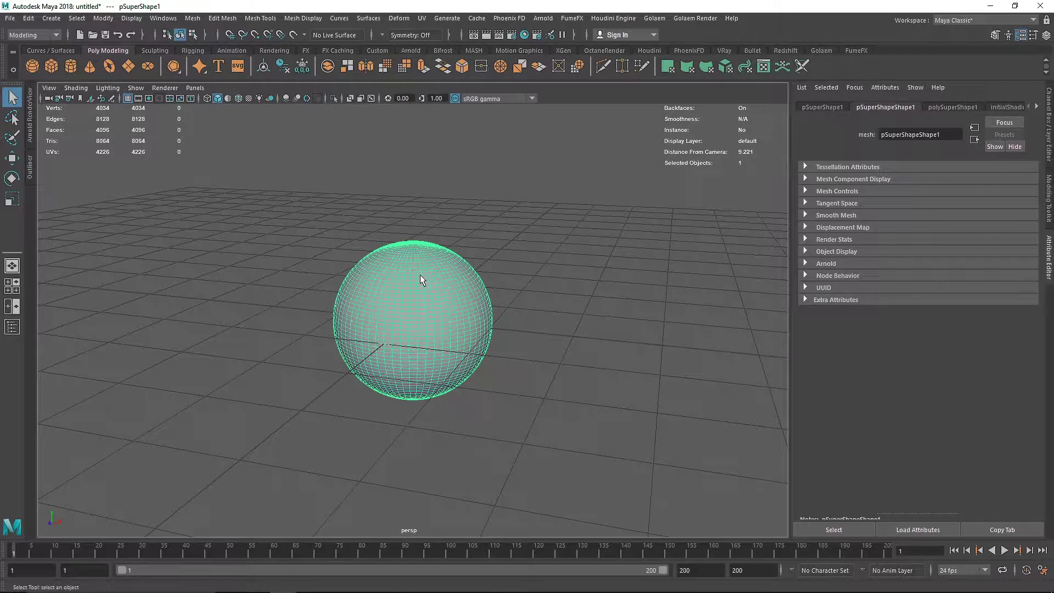
key(w)
drag(413, 268, 414, 181)
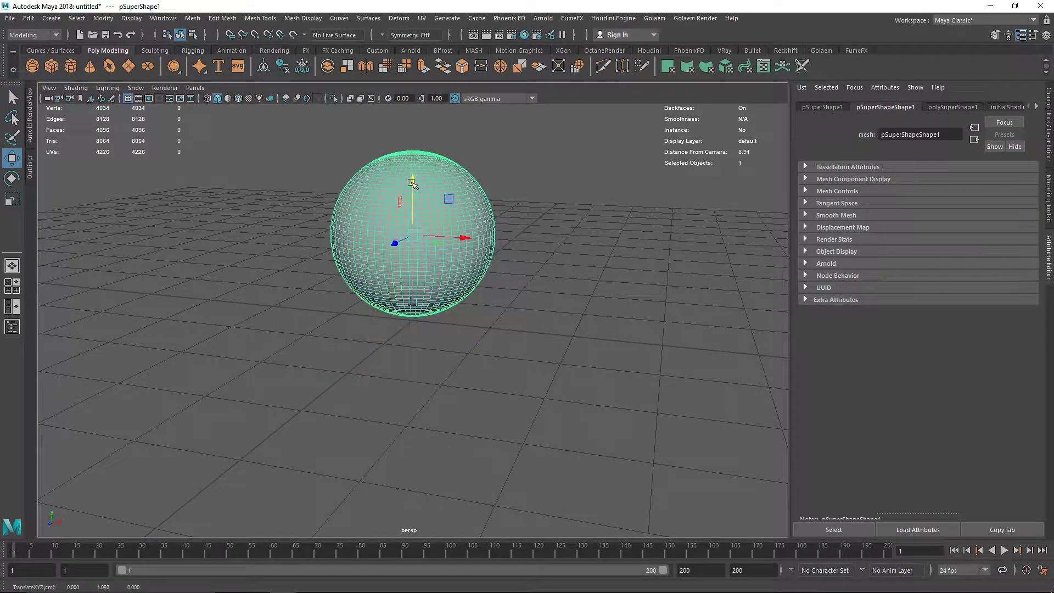
scroll(413, 178, down, 1)
Create a polygon sphere and place it beside the Ultra Shape at about X -2.34, Y 1.065
click(36, 68)
alt+drag(329, 255, 414, 220)
drag(471, 254, 307, 252)
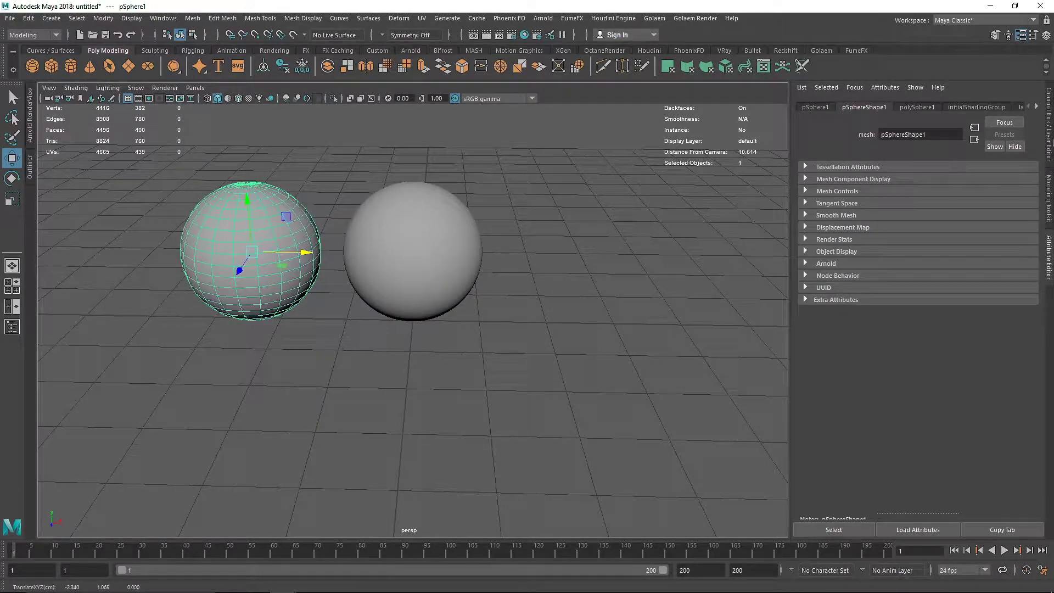
Set the polygon sphere's Subdivisions Axis and Subdivisions Height to 50
key(ctrl+a)
click(818, 233)
click(1018, 250)
text(5)
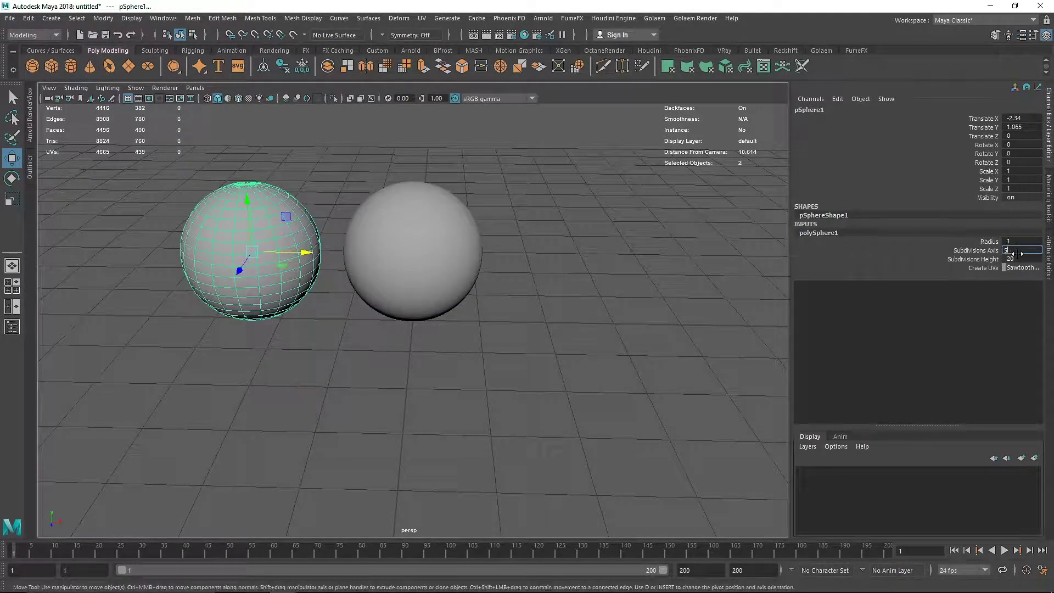
key(Tab)
text(50)
click(583, 275)
Compare the wireframes of the polygon sphere and the Ultra Shape by selecting them alternately
click(295, 235)
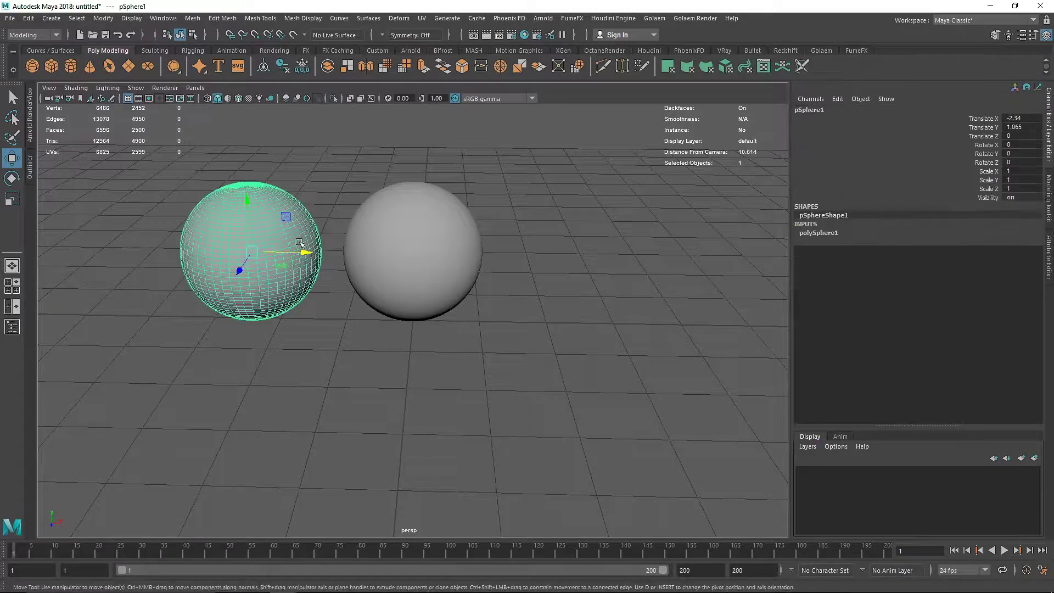
click(387, 250)
click(273, 231)
click(400, 230)
click(264, 232)
click(387, 250)
click(248, 242)
Try a radius of about 2.07 with 30 axis and 26 height subdivisions on the polygon sphere, and delete the sphere
key(ctrl+a)
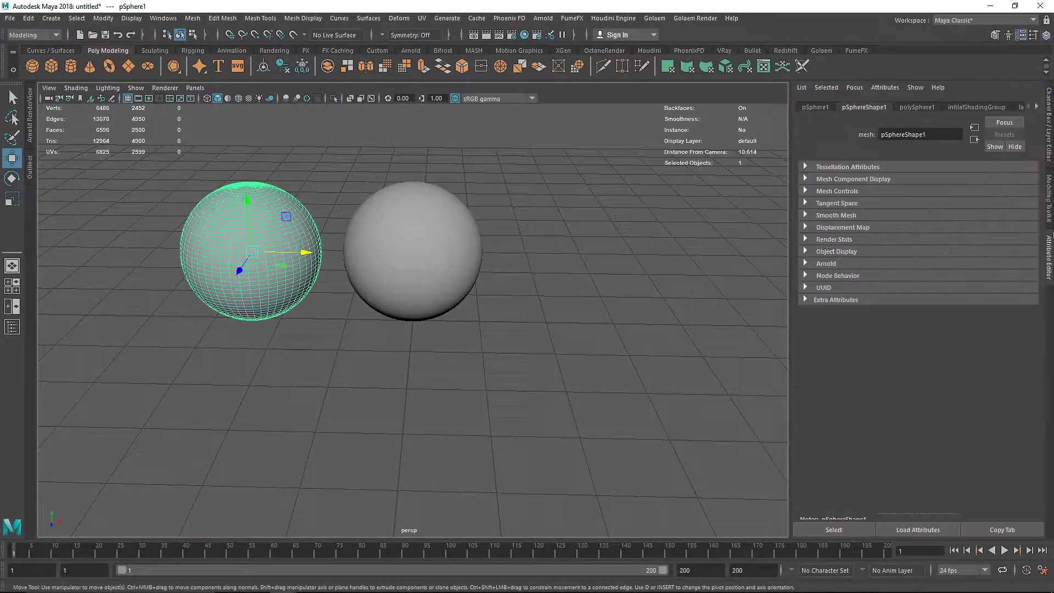
click(927, 110)
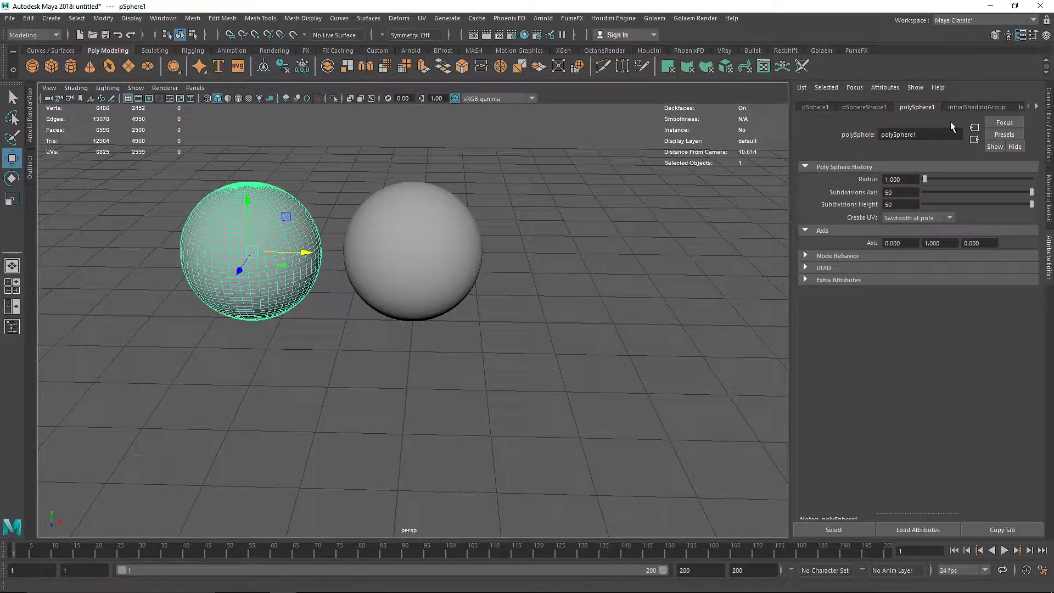
drag(925, 179, 985, 191)
click(939, 192)
click(975, 204)
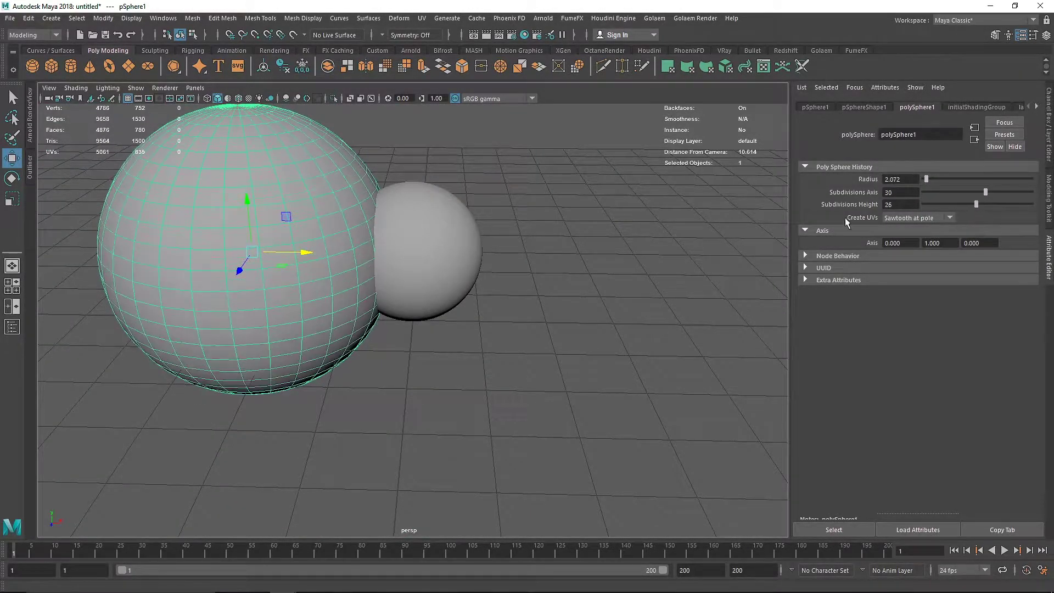
key(Delete)
Select the Ultra Shape and show the attributes of its polySuperShape1 node
click(410, 241)
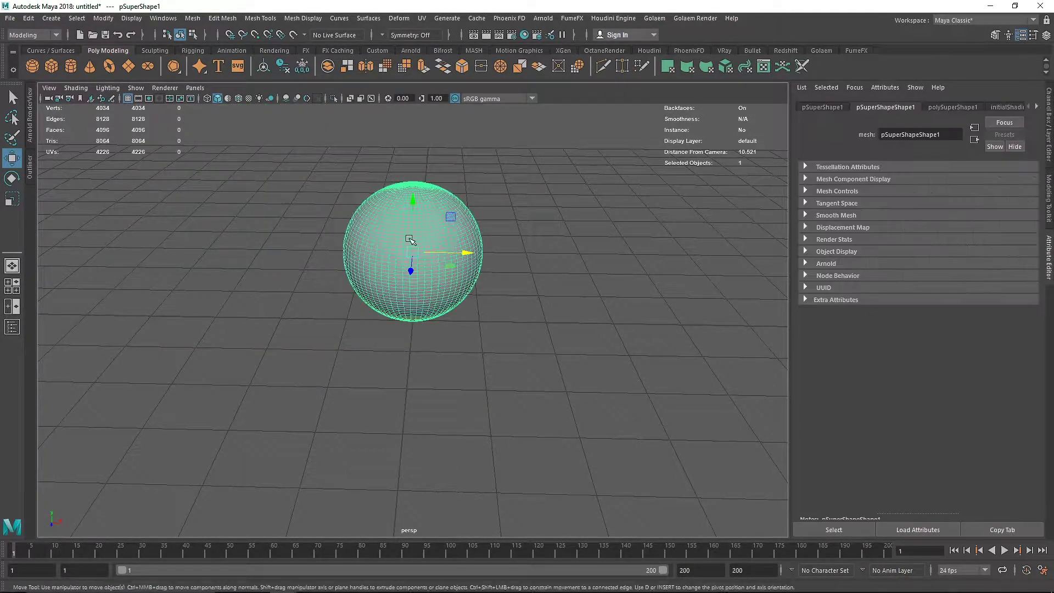
scroll(530, 249, up, 2)
click(953, 107)
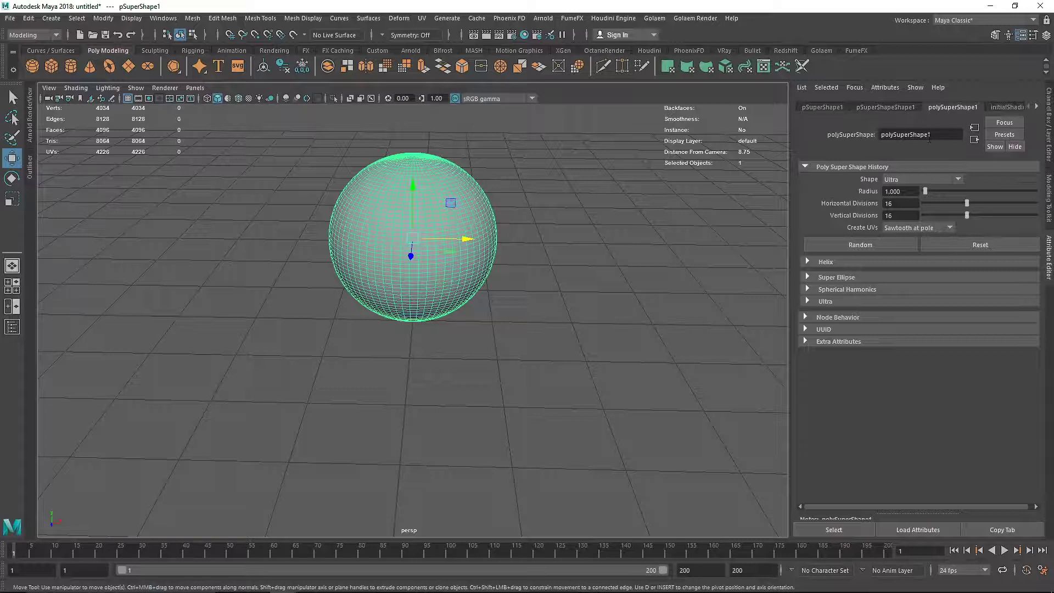
drag(922, 134, 849, 137)
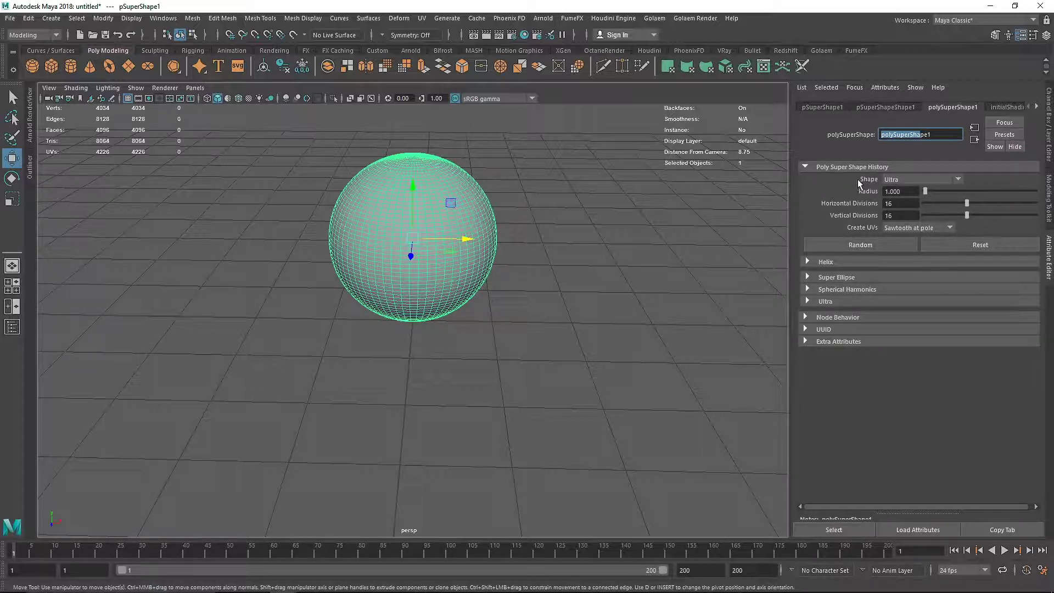
Examine the Helix, Super Ellipse, Spherical Harmonics and Ultra attribute sections of the super shape
click(826, 262)
click(827, 264)
click(828, 277)
click(828, 278)
click(830, 287)
click(829, 289)
click(826, 302)
click(835, 314)
click(837, 312)
click(807, 301)
Keep the super shape's type as Ultra, try a larger radius and set the radius back to 1
click(890, 181)
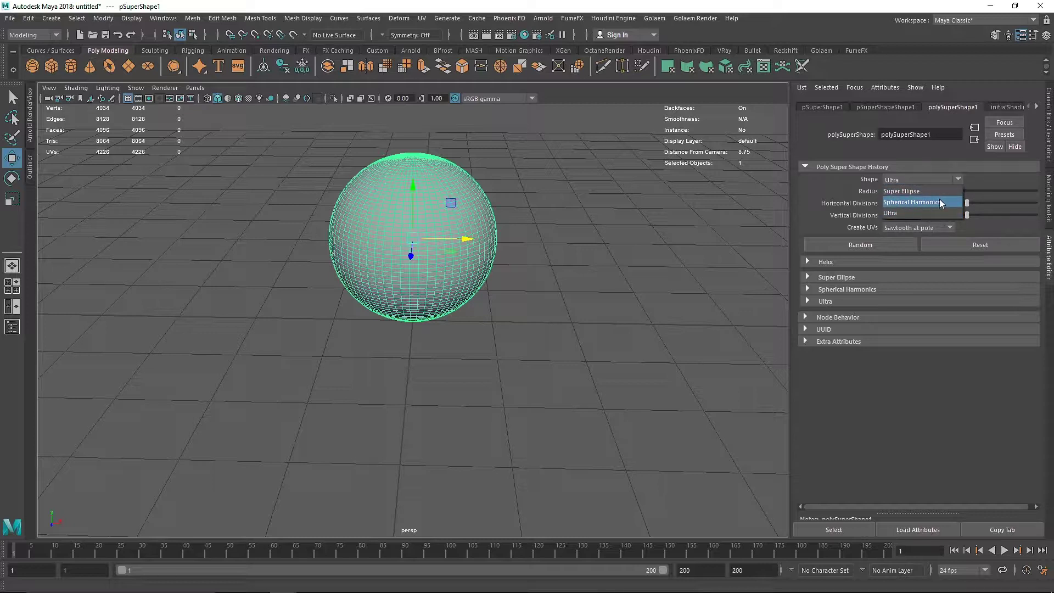
click(895, 216)
drag(924, 195, 840, 194)
text(1)
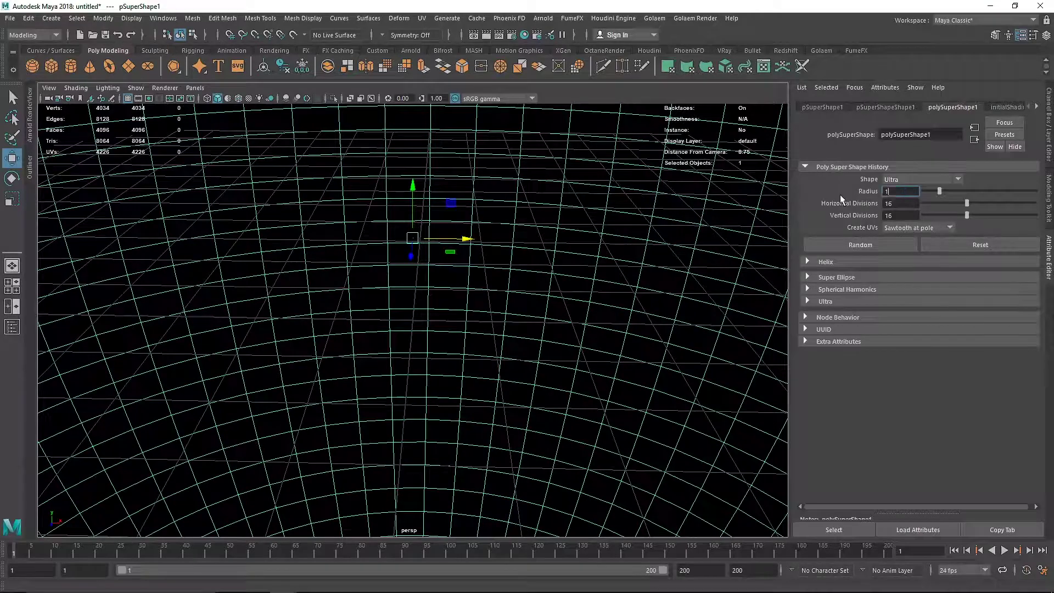
key(Return)
alt+middle_drag(554, 204, 542, 257)
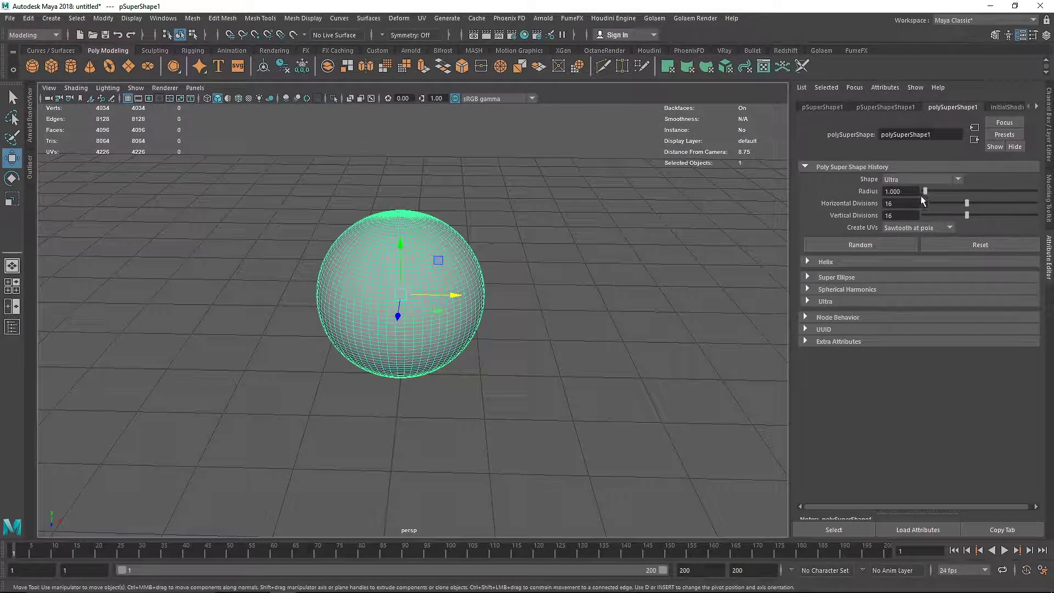
Try 17 horizontal divisions on the super shape, set them back to 16 and check the Create UVs options
mouse_move(967, 203)
mouse_down()
mouse_move(1000, 202)
mouse_move(967, 209)
mouse_up()
drag(911, 204, 851, 206)
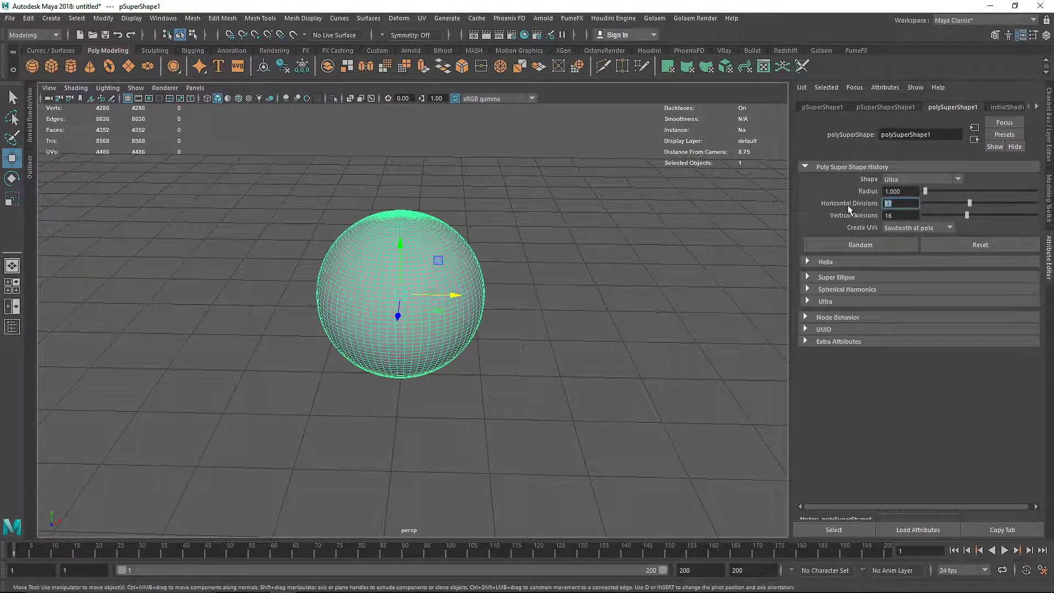
text(16)
click(896, 215)
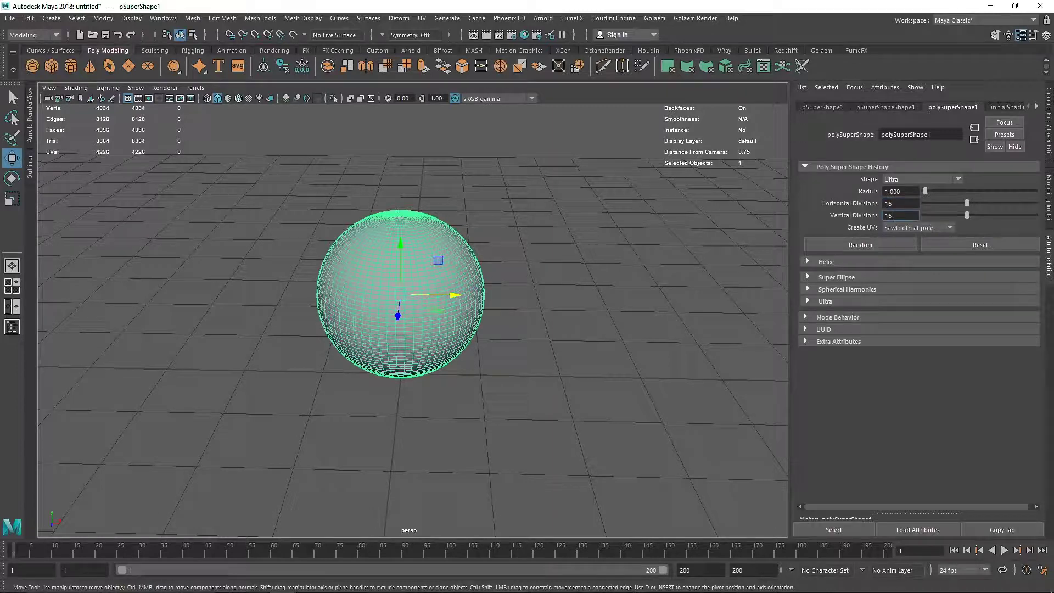
click(899, 231)
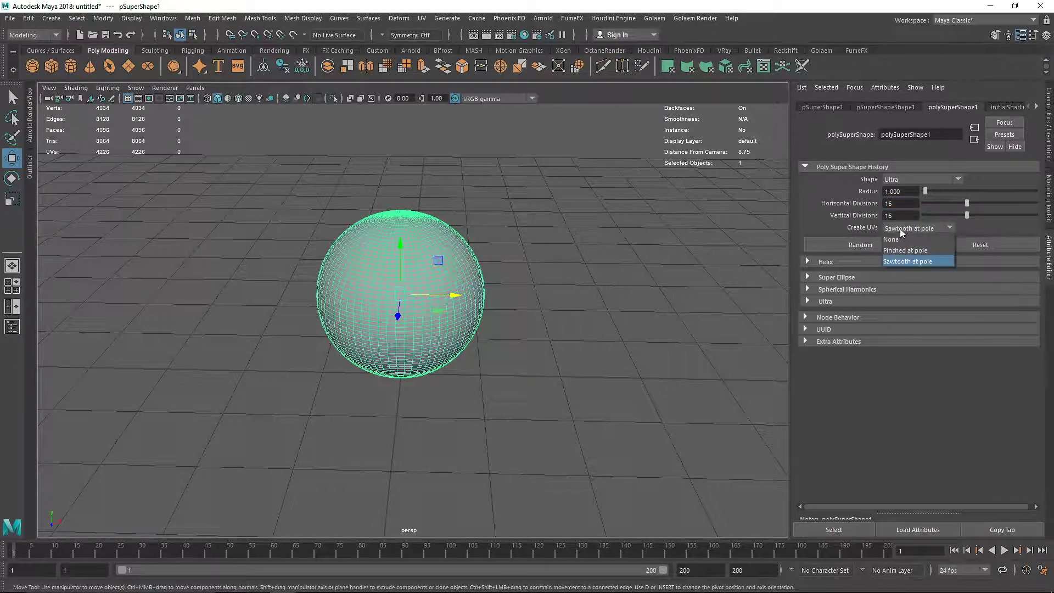
click(901, 229)
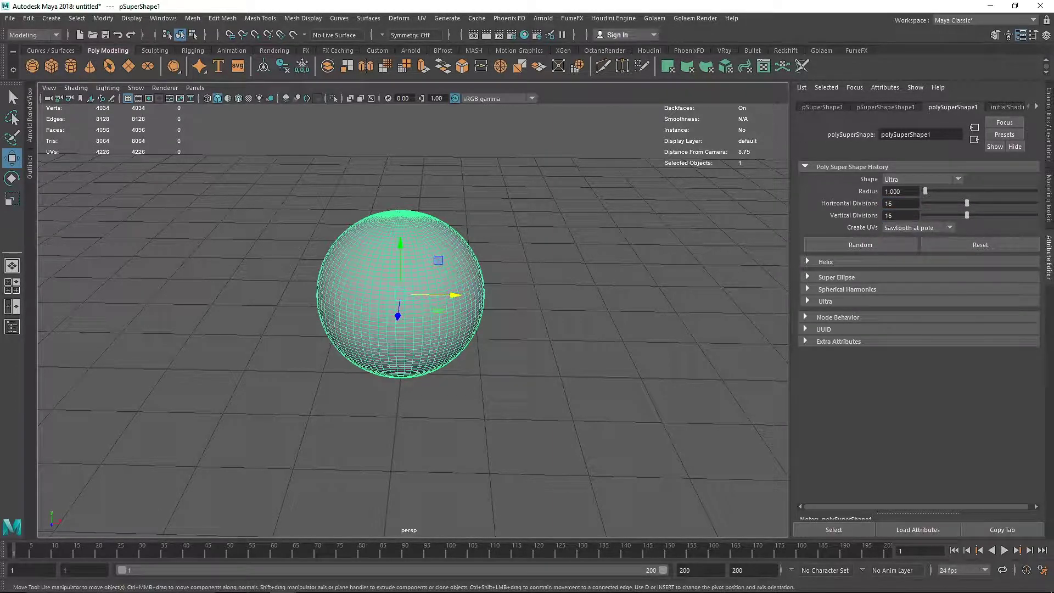
Turn off Merge Vertices in the Ultra Shape's Helix settings
click(826, 262)
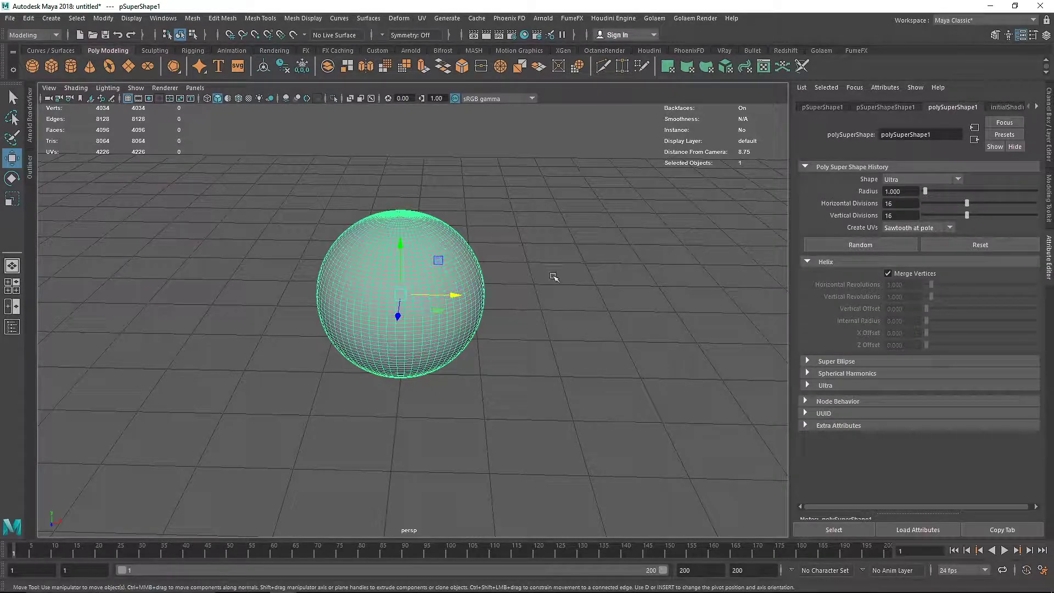
scroll(559, 275, up, 5)
alt+middle_drag(520, 244, 520, 289)
scroll(520, 290, down, 5)
alt+drag(520, 289, 489, 315)
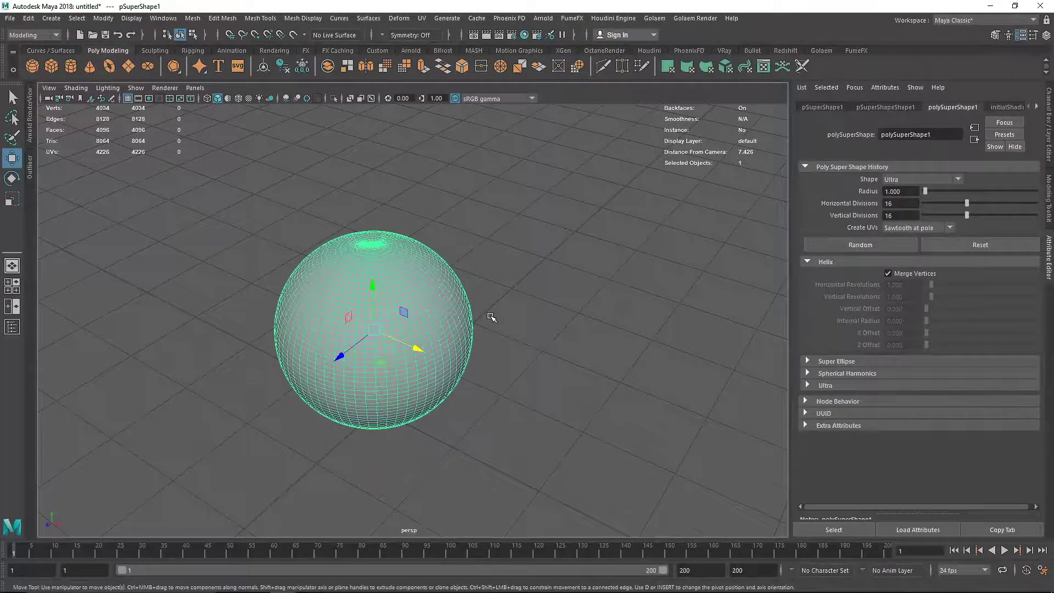
alt+middle_drag(489, 315, 553, 309)
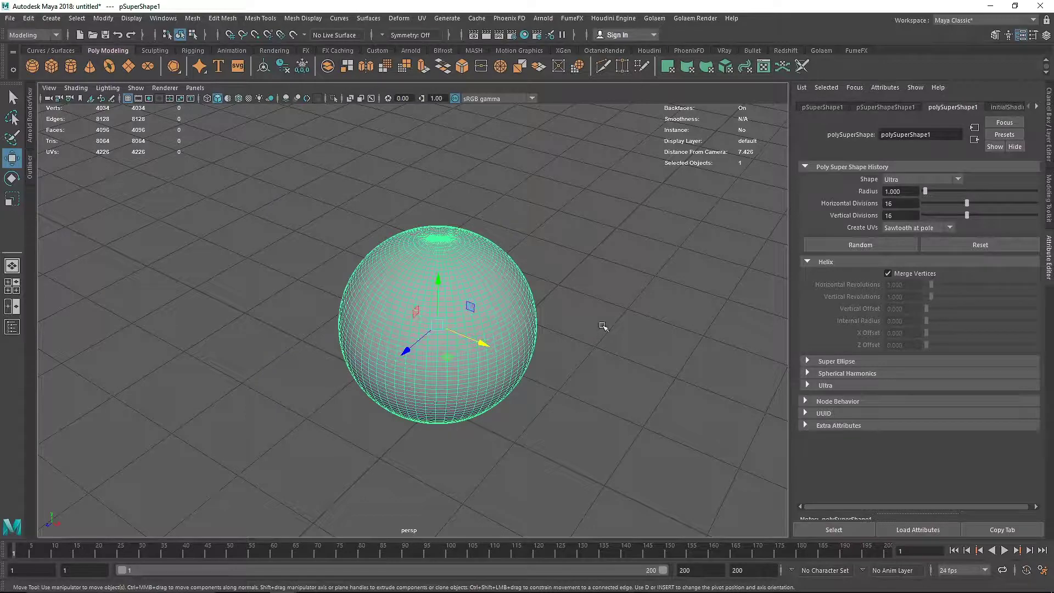
alt+drag(581, 309, 602, 301)
click(890, 273)
scroll(565, 294, up, 3)
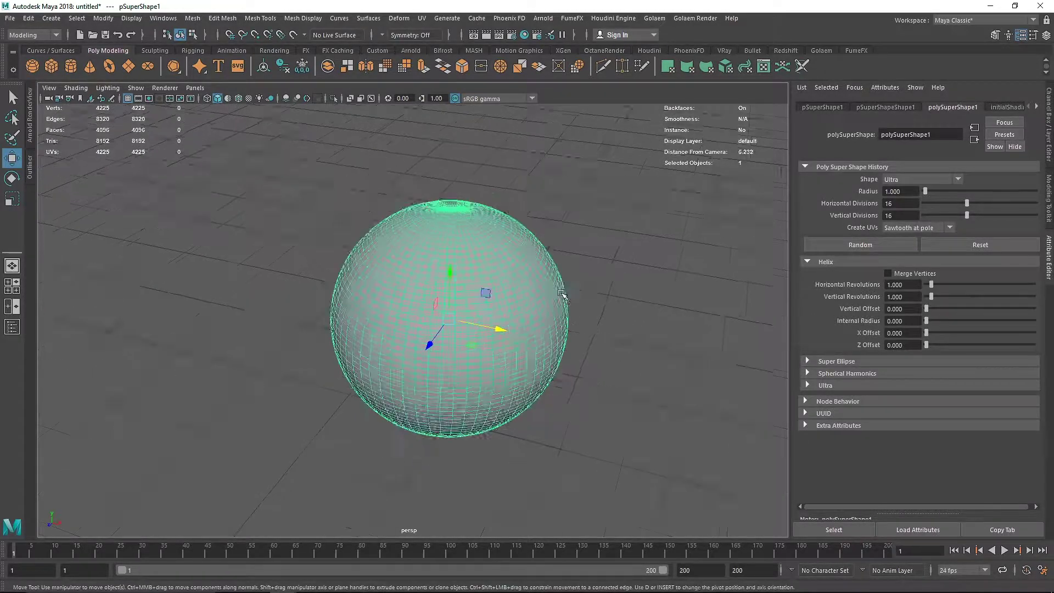
Set the Helix Horizontal Revolutions to 0.5 and deselect the shape
drag(935, 282, 833, 290)
text(.5)
click(646, 322)
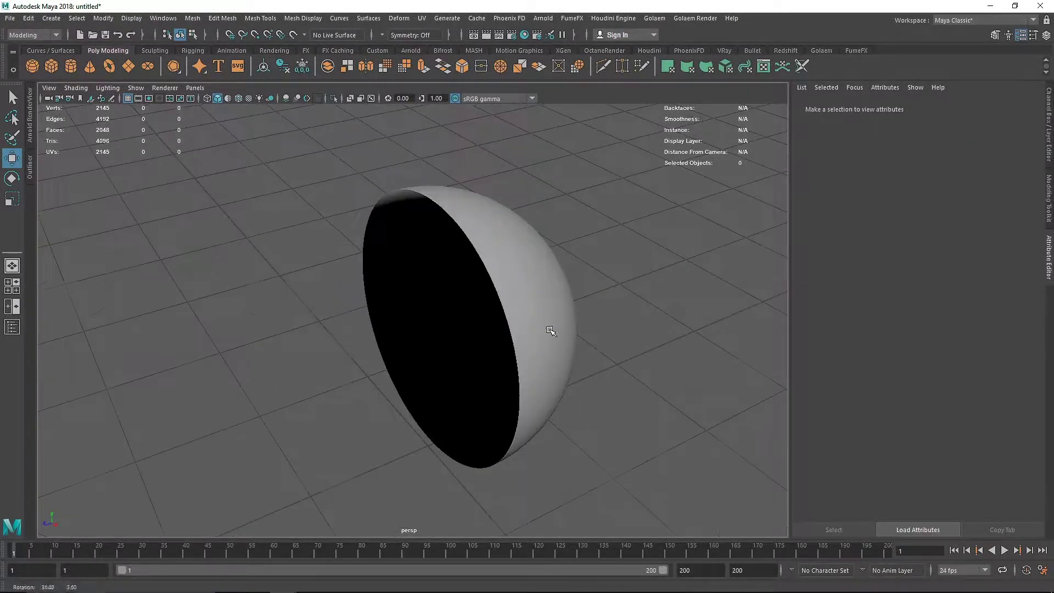
Reselect the half shape and reduce its Helix Vertical Revolutions to about 0.31
click(547, 329)
drag(933, 299, 927, 295)
alt+drag(695, 300, 630, 296)
Try a Helix Vertical Offset of about 16 on the shape and set it back to 0
mouse_move(926, 309)
mouse_down()
mouse_move(907, 310)
mouse_move(943, 309)
mouse_up()
alt+drag(497, 303, 470, 272)
scroll(470, 268, up, 5)
alt+middle_drag(470, 266, 476, 339)
alt+drag(476, 338, 439, 306)
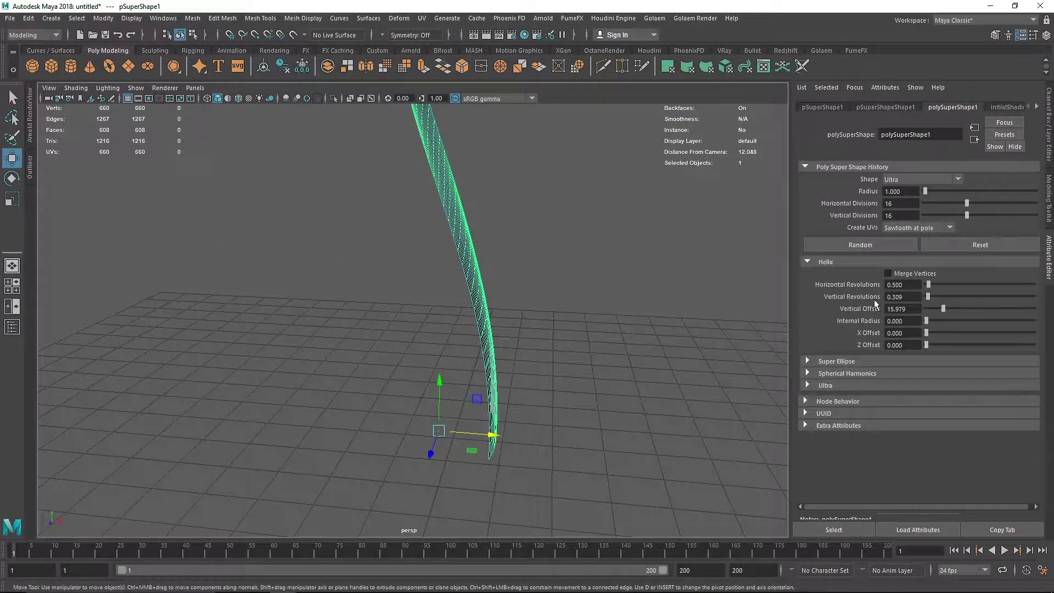
drag(943, 309, 923, 309)
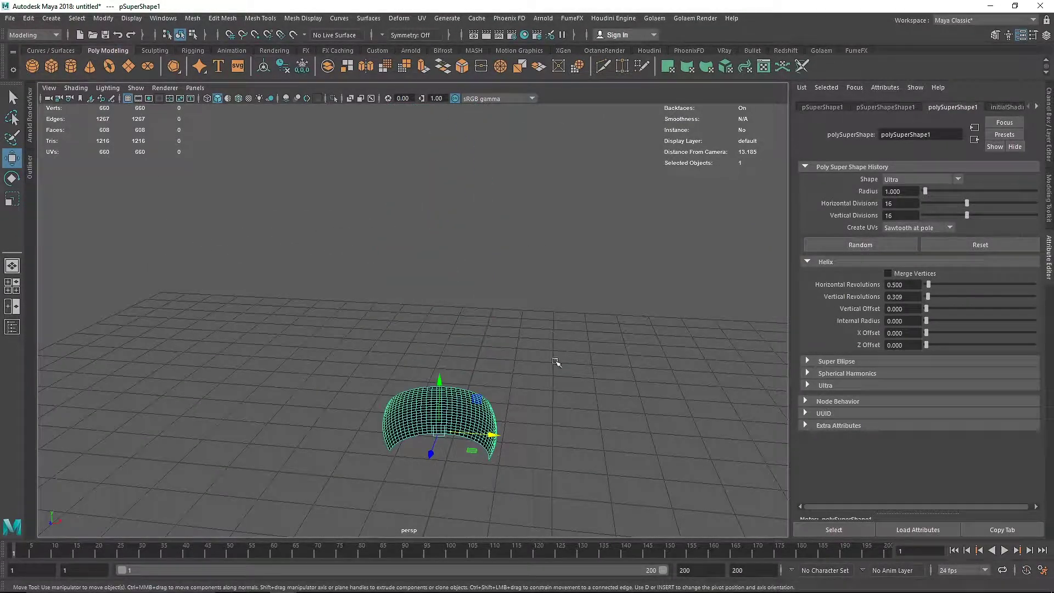
Try a Helix Z Offset of about 9.28 on the shape and set it back to 0
alt+middle_drag(482, 459, 498, 404)
drag(924, 324, 935, 345)
alt+drag(690, 353, 545, 364)
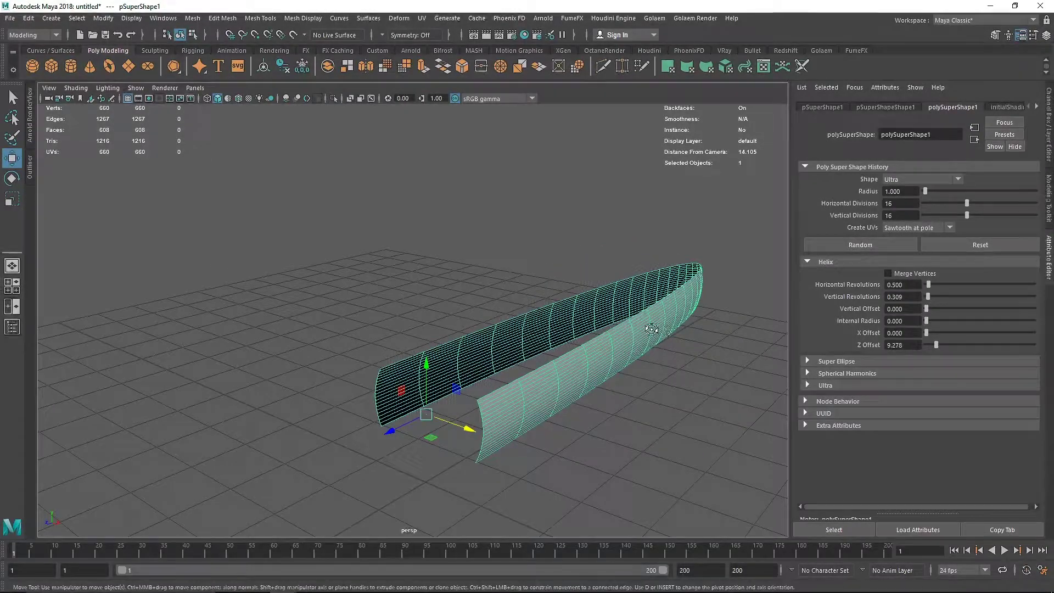
alt+drag(664, 329, 624, 349)
alt+right_drag(623, 350, 550, 366)
alt+drag(551, 366, 686, 377)
drag(936, 344, 907, 349)
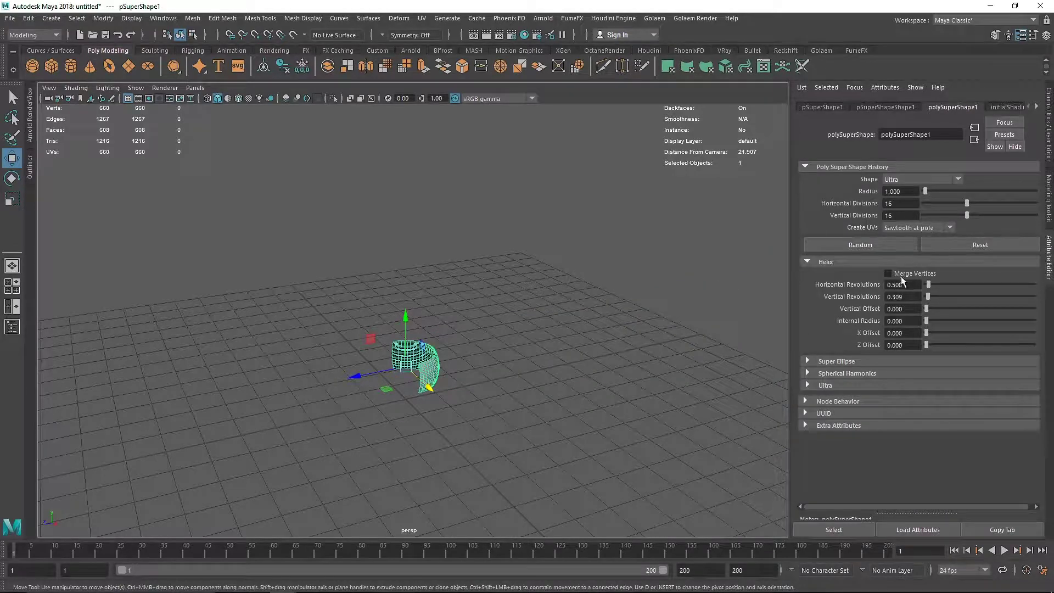
Turn Merge Vertices back on in the Ultra Shape's Helix settings
click(902, 274)
scroll(477, 369, up, 5)
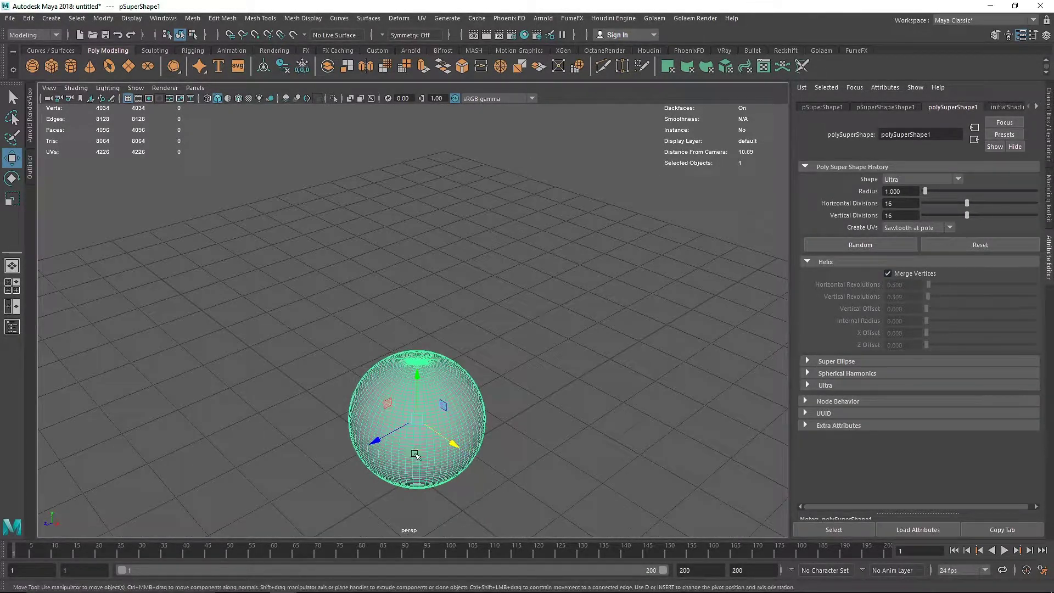
scroll(413, 453, up, 4)
Collapse the Helix settings and inspect the Super Ellipse and Spherical Harmonics attribute sections
click(832, 260)
click(832, 277)
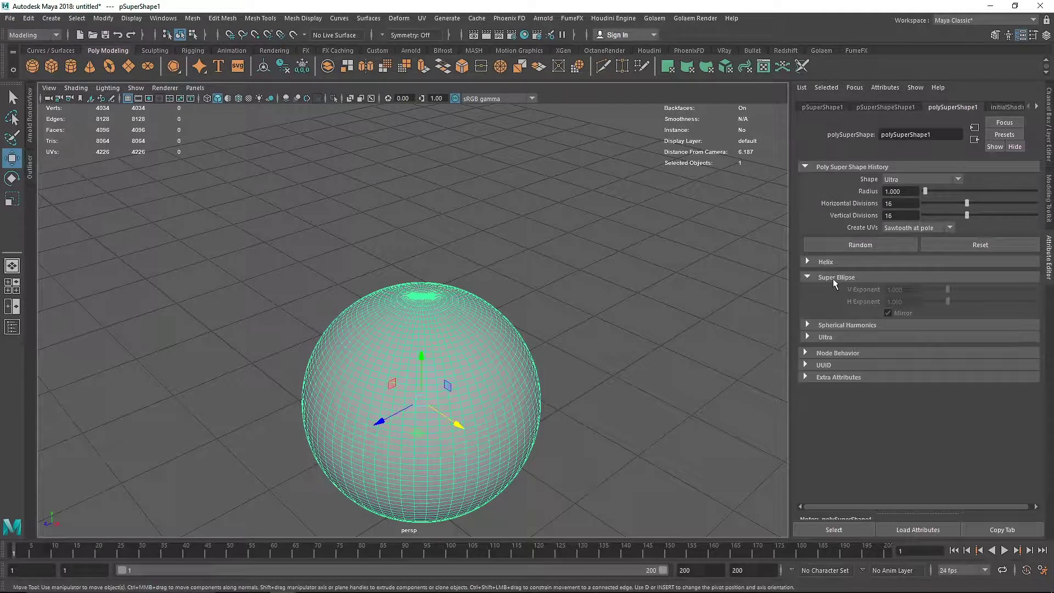
click(832, 278)
click(845, 290)
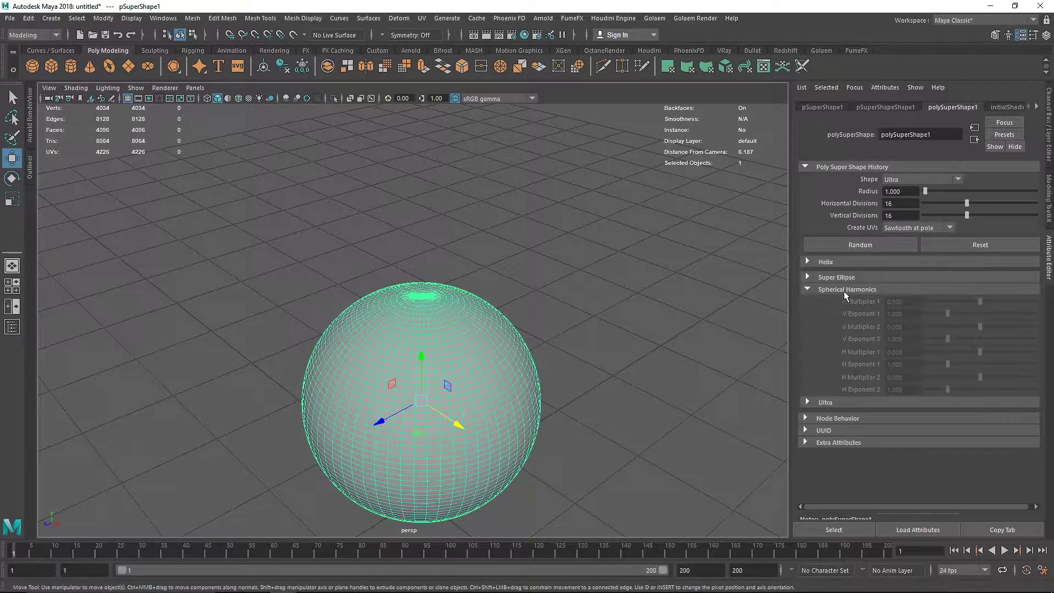
Collapse the Spherical Harmonics attributes and expand the Ultra section with its Horizontal and Vertical settings
click(824, 402)
click(822, 290)
click(828, 314)
click(825, 427)
scroll(831, 380, down, 2)
Experiment with the Ultra horizontal Multiplier 1 and set it to 10, with Exponent 1 about 0.602 and Exponent 2 about 2.28
drag(980, 261, 997, 263)
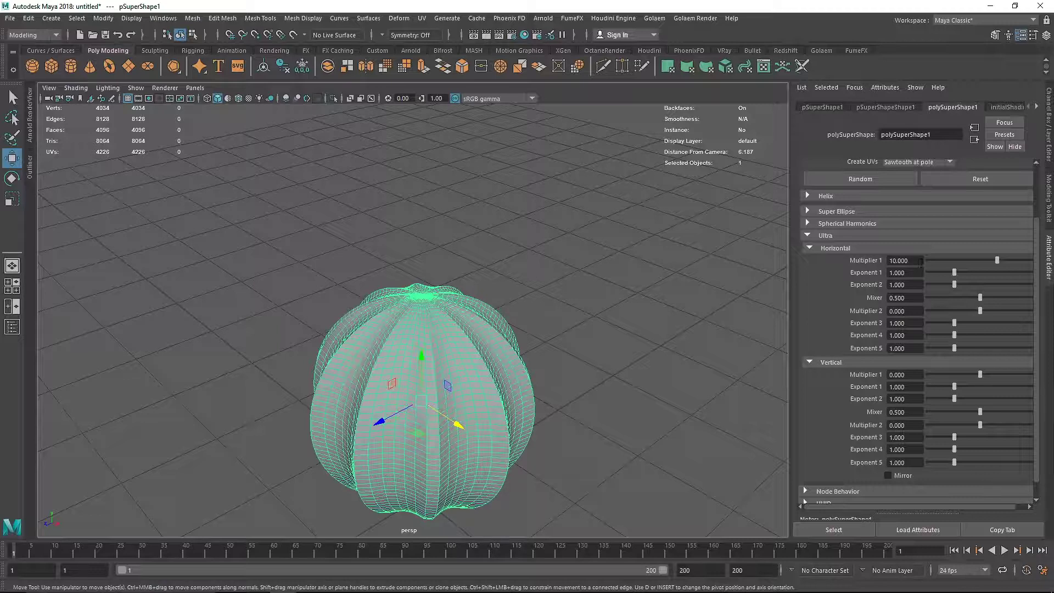
mouse_move(954, 261)
mouse_down()
mouse_move(975, 264)
mouse_move(960, 267)
mouse_up()
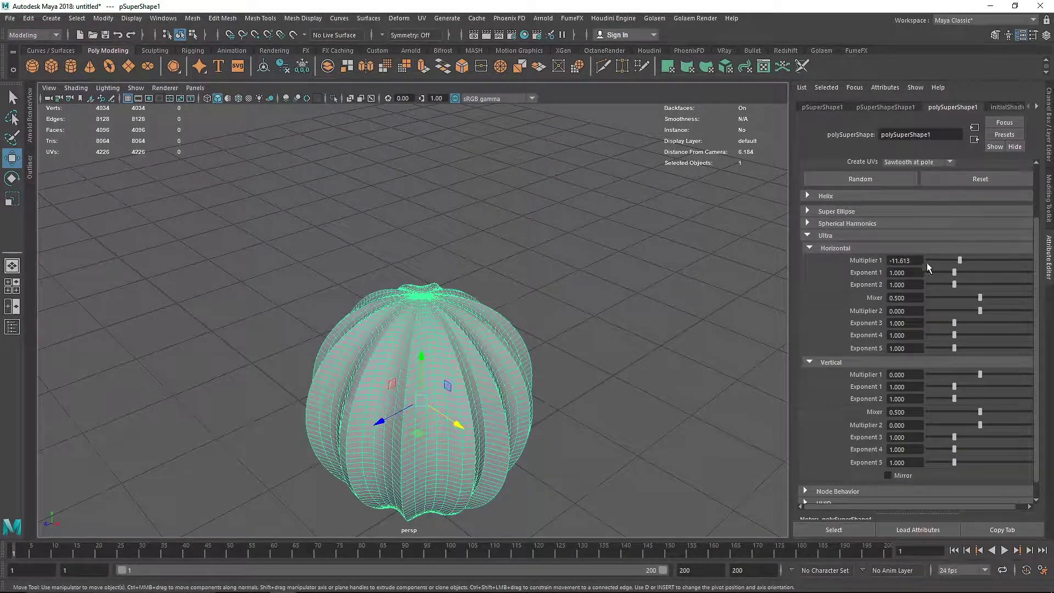
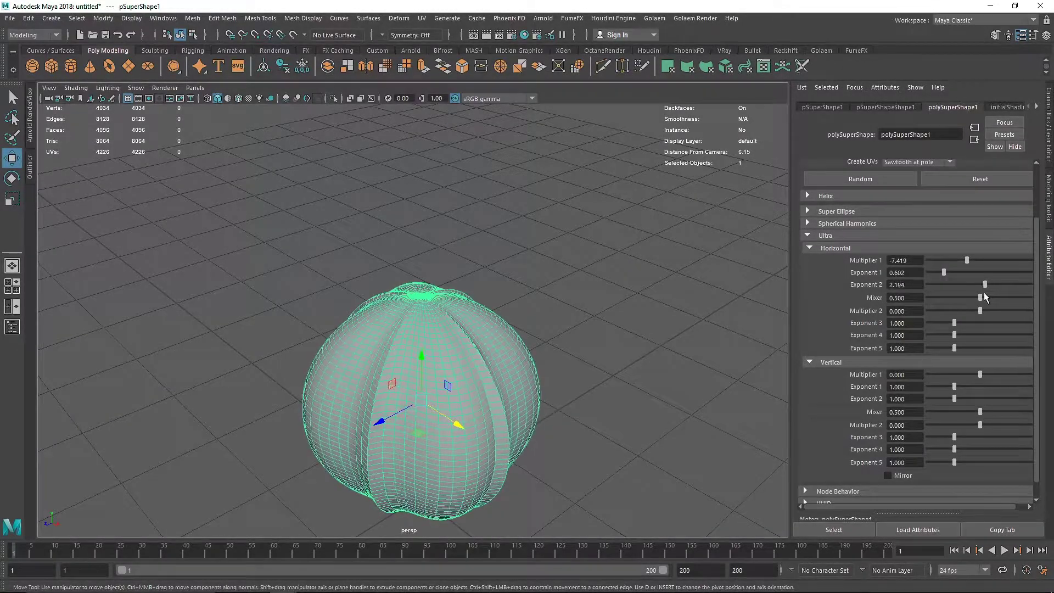
drag(915, 260, 846, 258)
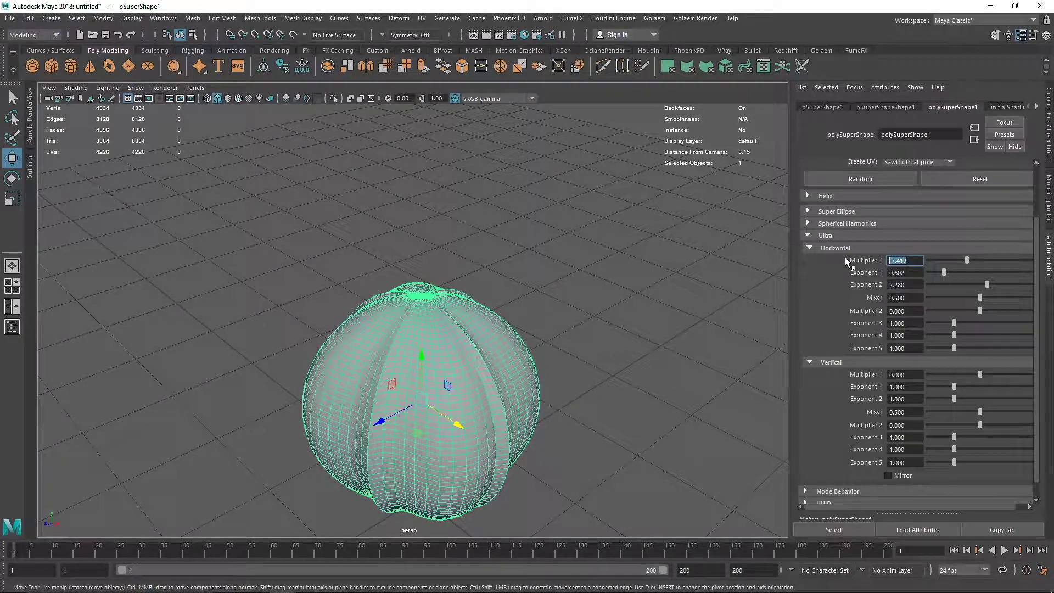
text(10)
key(Return)
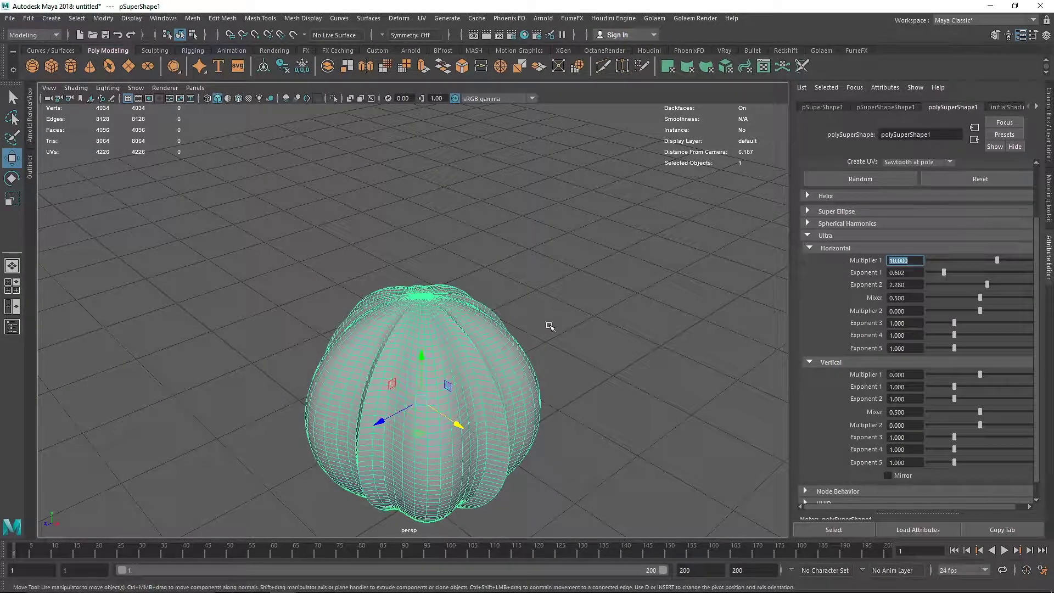
Set the Ultra horizontal Mixer to 0.1 and the horizontal Multiplier 2 to 10
scroll(549, 329, up, 5)
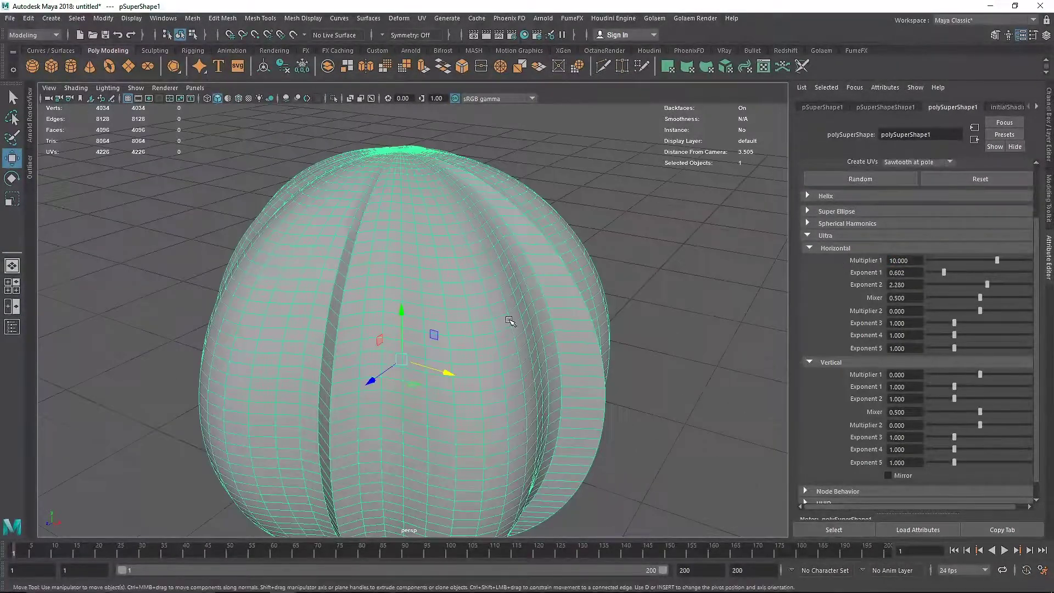
scroll(509, 321, down, 5)
drag(979, 297, 898, 327)
text(0.1)
key(Return)
text(10)
key(Return)
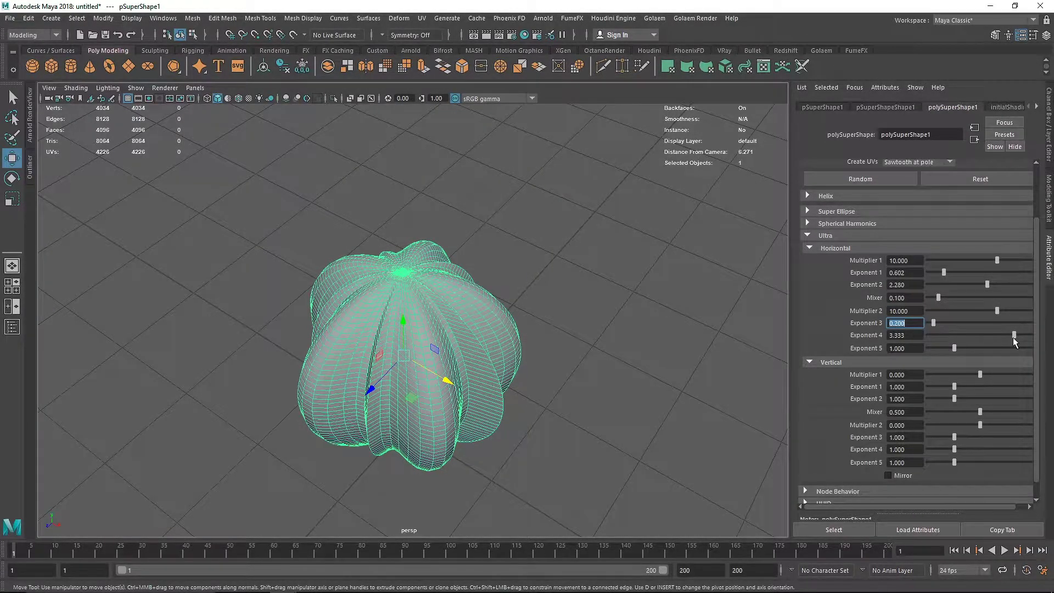
Set the Ultra horizontal Exponent 3 to 0.2 and Exponent 4 to 1.5
drag(1013, 339, 967, 340)
key(Tab)
text(1)
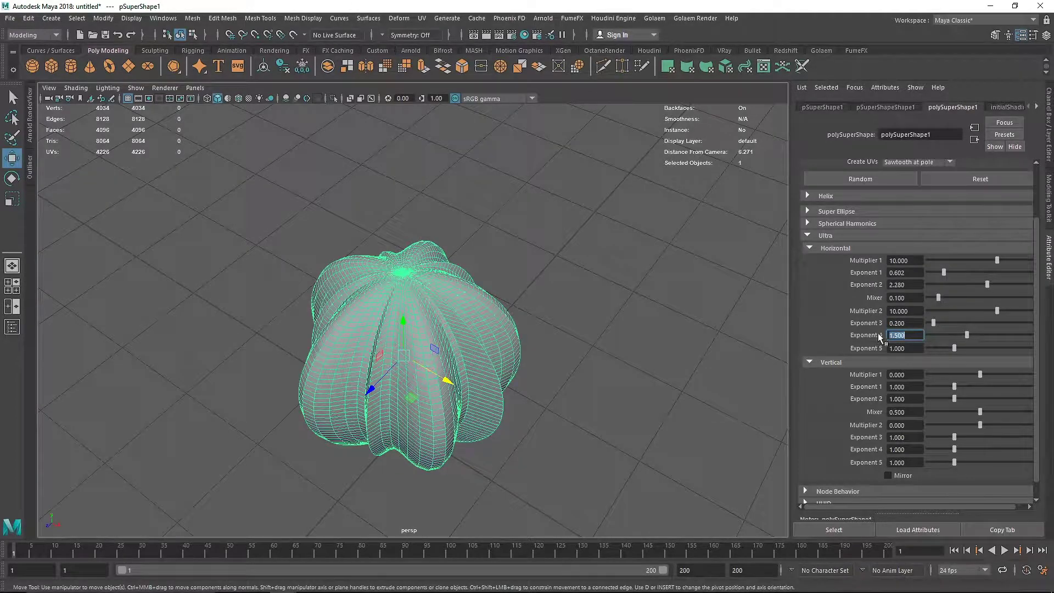
Collapse the Horizontal settings and set the Ultra vertical Multiplier 1 to about 2.258 to form stacked flared tiers
click(825, 248)
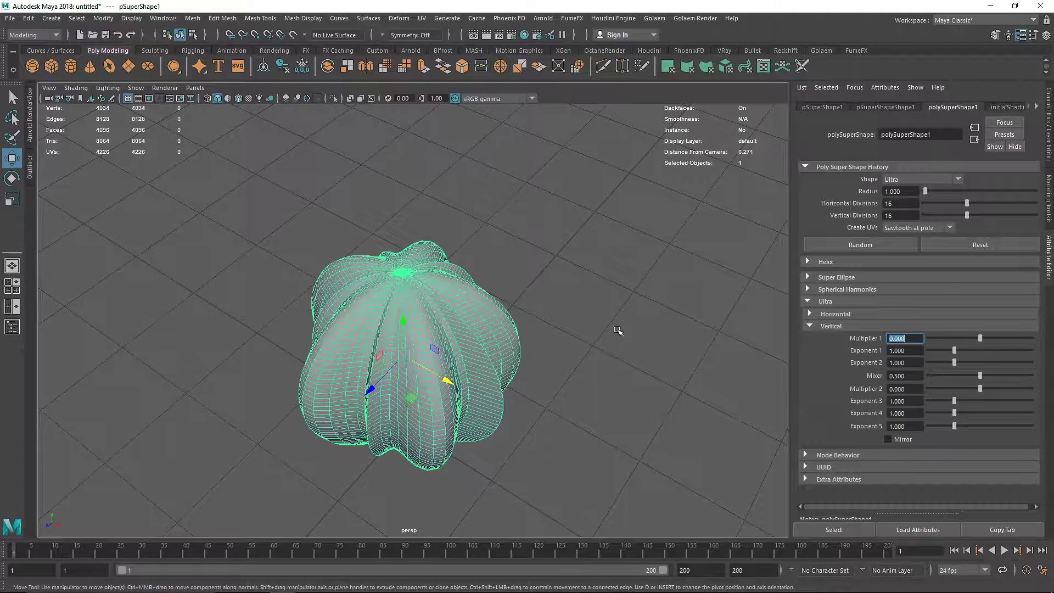
alt+drag(539, 324, 512, 306)
scroll(479, 309, up, 2)
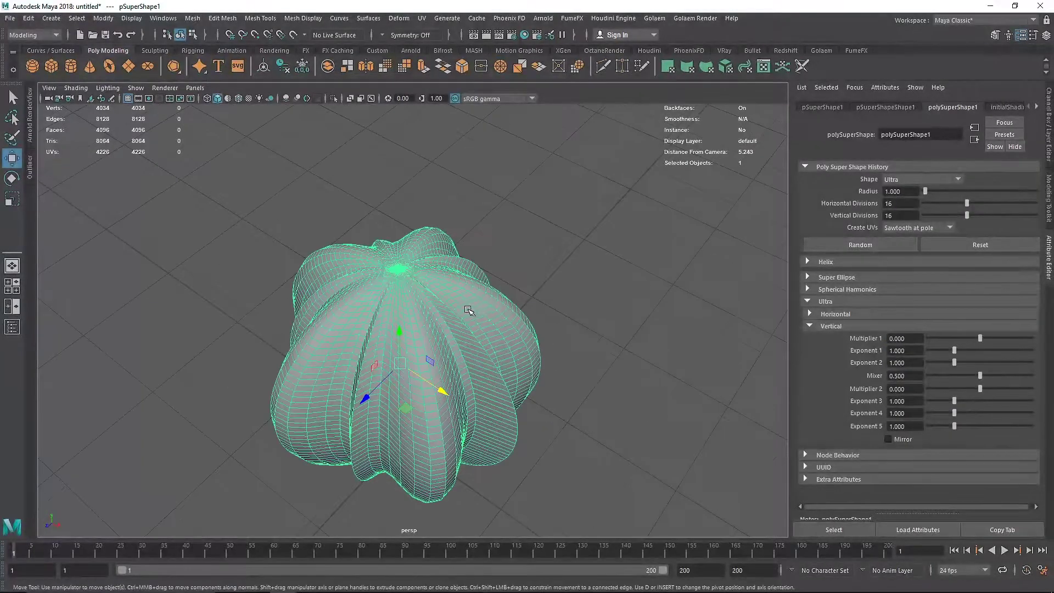
drag(991, 341, 983, 340)
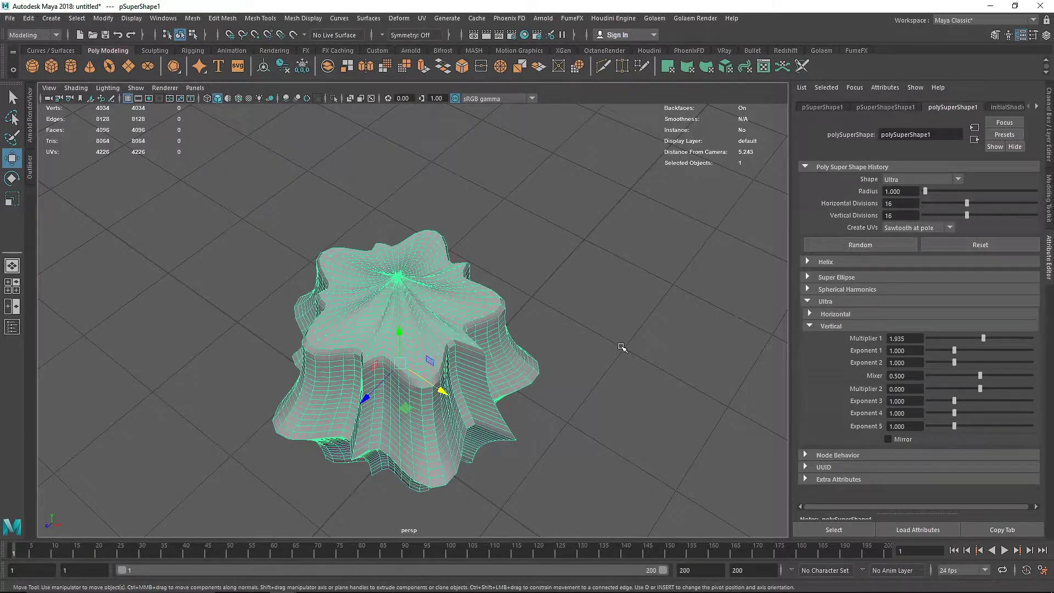
alt+drag(620, 346, 576, 316)
scroll(518, 329, up, 2)
alt+middle_drag(519, 329, 534, 302)
drag(983, 337, 983, 340)
mouse_move(540, 324)
alt+mouse_down()
mouse_move(549, 247)
mouse_move(529, 335)
mouse_move(544, 329)
alt+mouse_up()
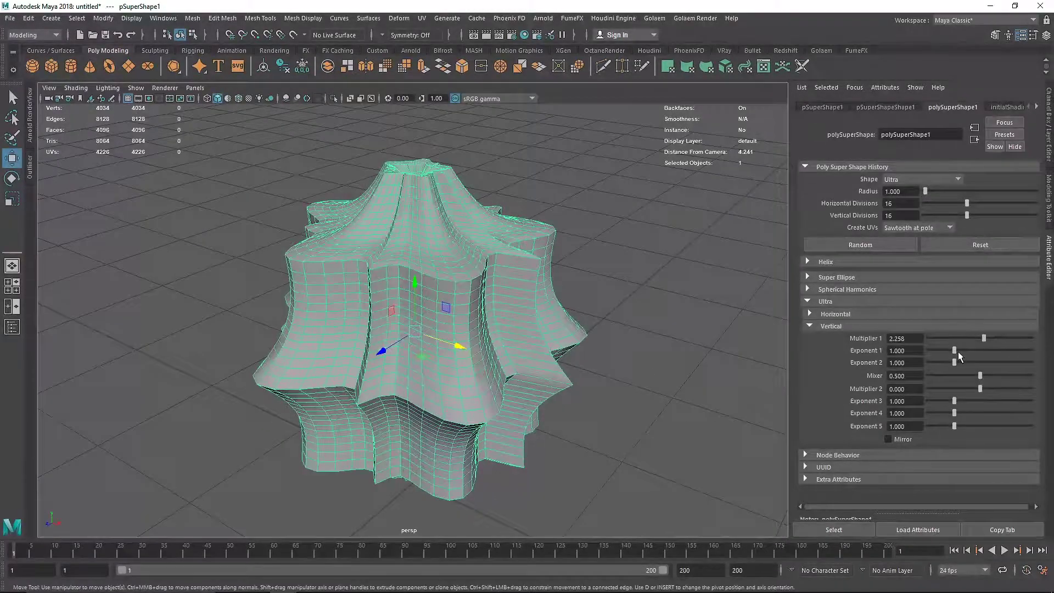
Try a vertical Exponent 1 of about 1.183 on the shape and set it back to 1
drag(954, 350, 855, 351)
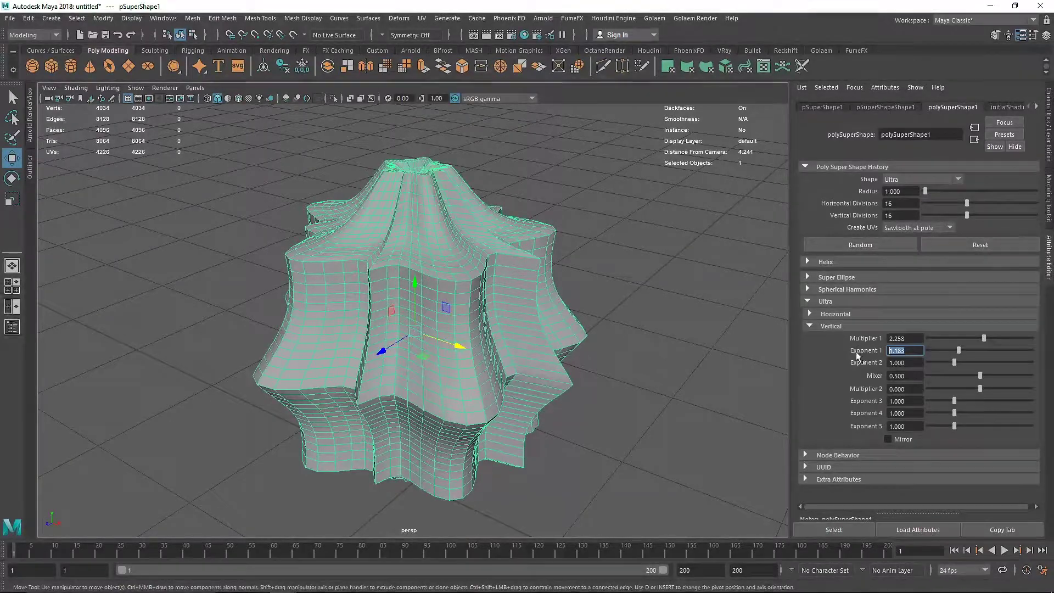
text(1)
key(Tab)
Set the Ultra vertical Mixer to 0.1, keeping the vertical Exponent 2 at 1
mouse_move(955, 362)
mouse_down()
mouse_move(969, 363)
mouse_move(922, 369)
mouse_move(1020, 374)
mouse_move(897, 375)
mouse_move(953, 378)
mouse_move(942, 376)
mouse_up()
key(Tab)
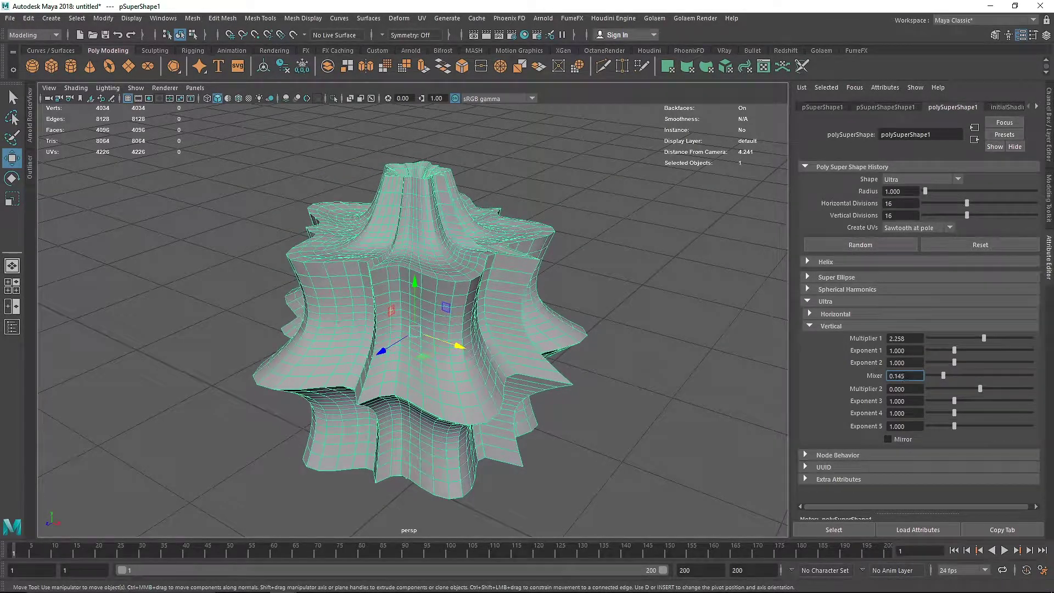
double_click(903, 375)
text(0.1)
key(Return)
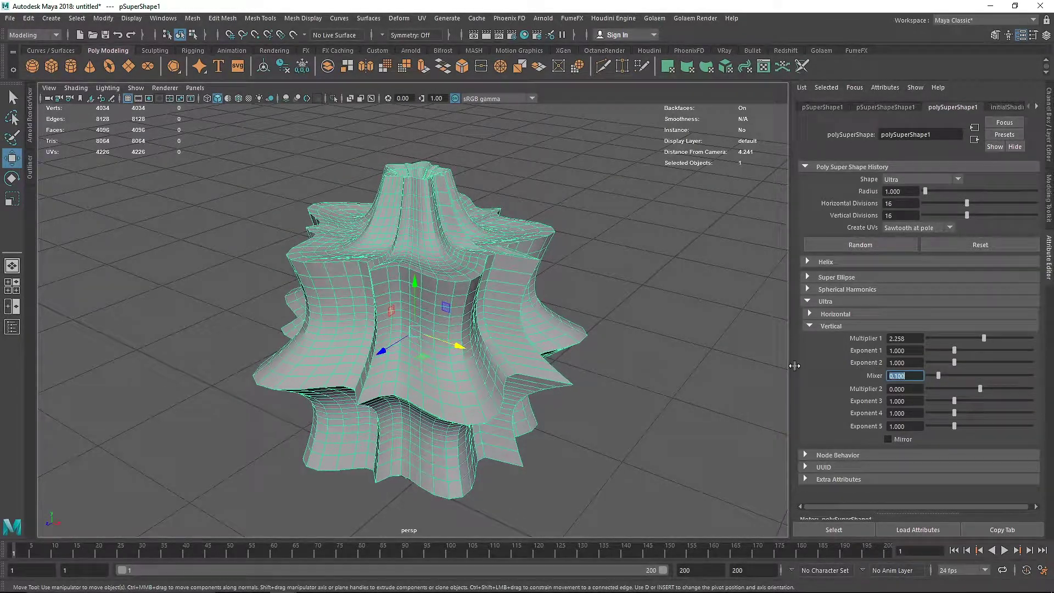
Soften the edges of the ribbed super shape and deselect it
click(704, 365)
alt+right_drag(704, 365, 520, 367)
alt+drag(520, 367, 452, 343)
click(460, 329)
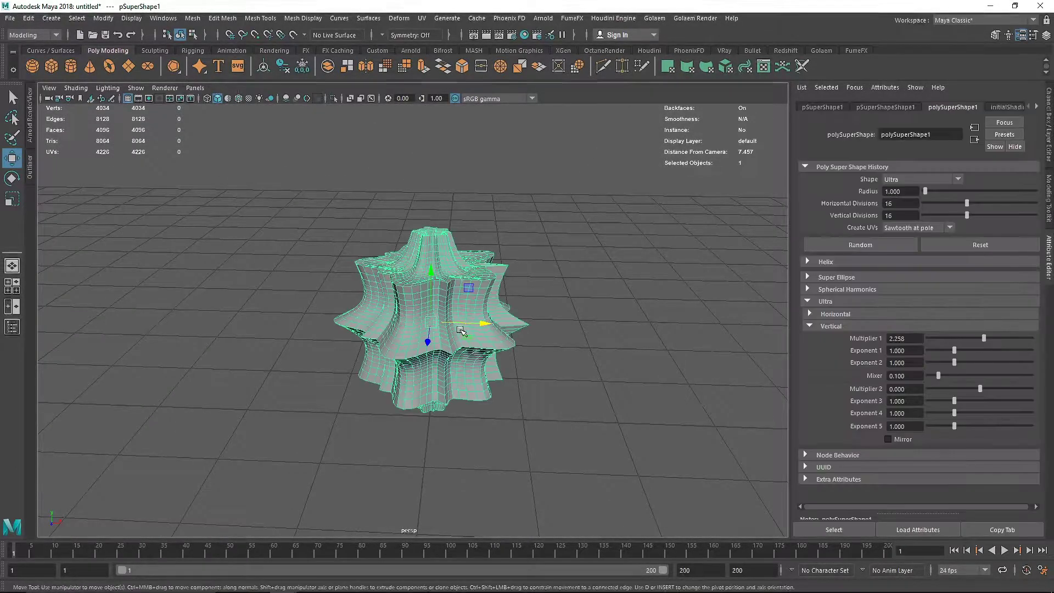
shift+right_drag(442, 280, 589, 310)
click(594, 326)
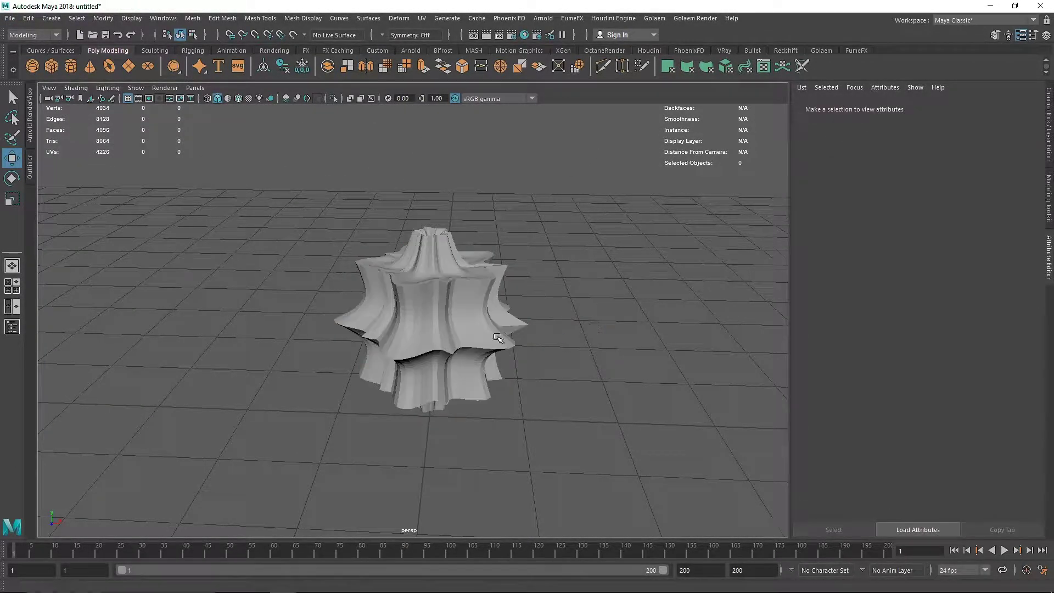
Display the ribbed super shape in smooth mesh preview and inspect it deselected
scroll(497, 337, up, 3)
click(496, 333)
key(3)
click(534, 322)
alt+drag(534, 322, 553, 334)
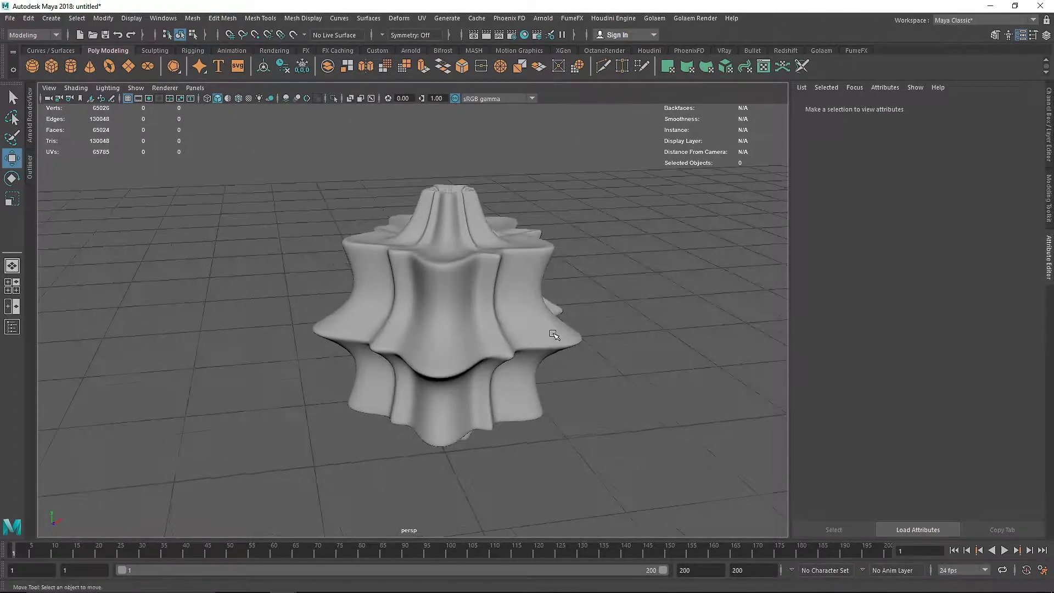
Move the smoothed super shape aside by about -3.622 units along the X axis
alt+drag(464, 330, 348, 329)
scroll(384, 327, down, 5)
click(478, 328)
alt+drag(411, 326, 195, 310)
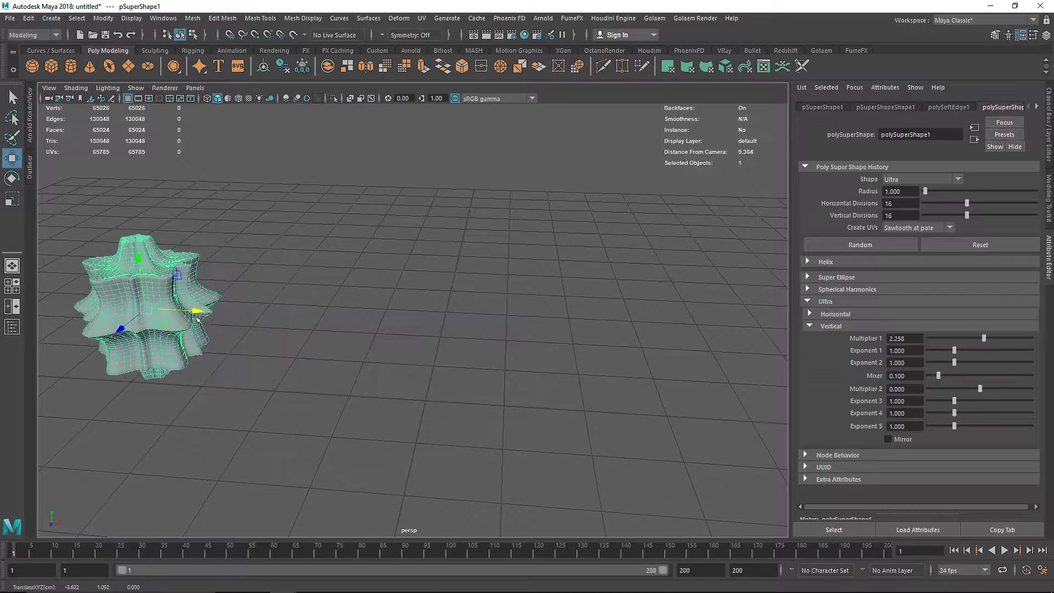
Create a second Ultra Shape polygon primitive and raise it about 1.762 units above the grid
click(52, 18)
mouse_move(116, 57)
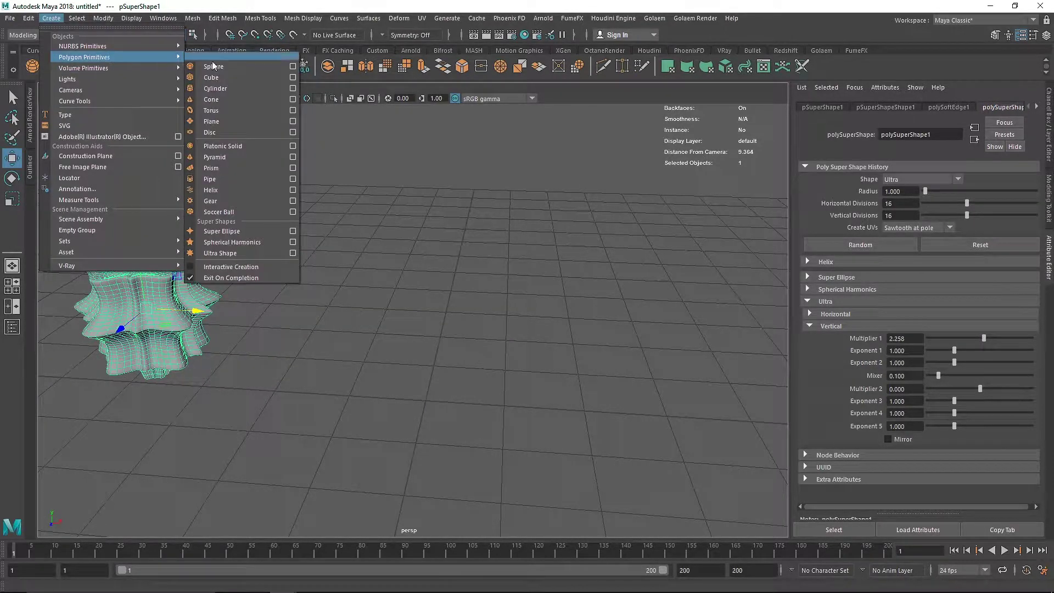
click(221, 242)
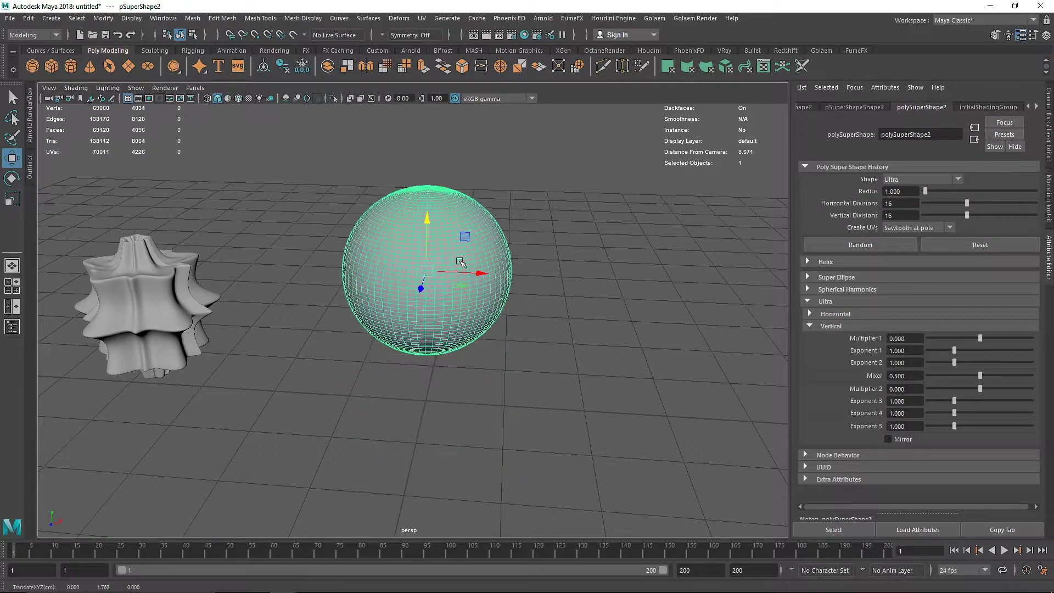
scroll(549, 240, up, 2)
Expand the new shape's Horizontal settings, set Multiplier 1 to 6 and inspect the form from above
click(848, 314)
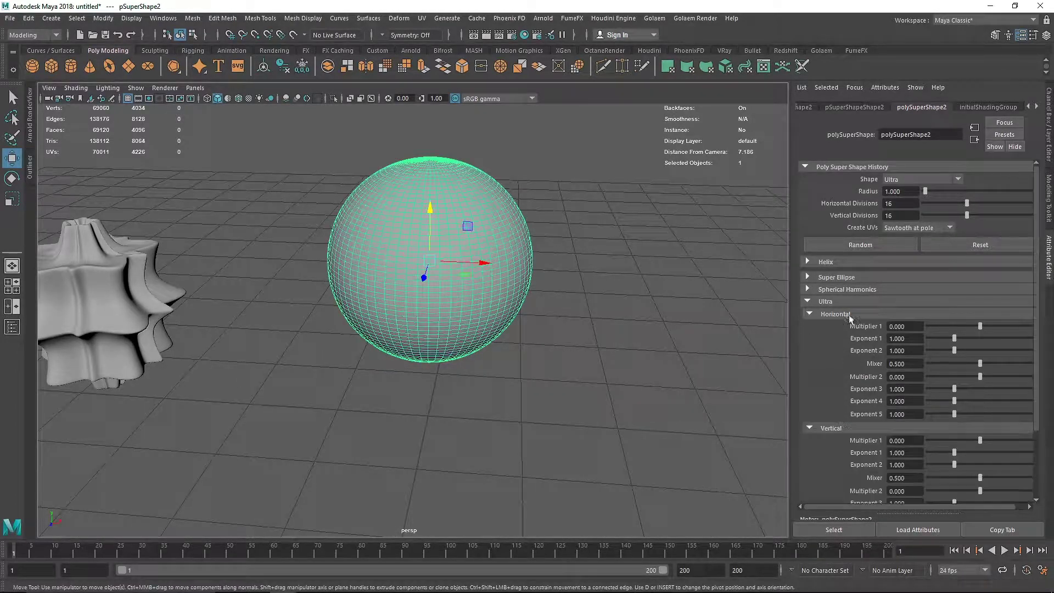
drag(975, 324, 1010, 326)
text(6)
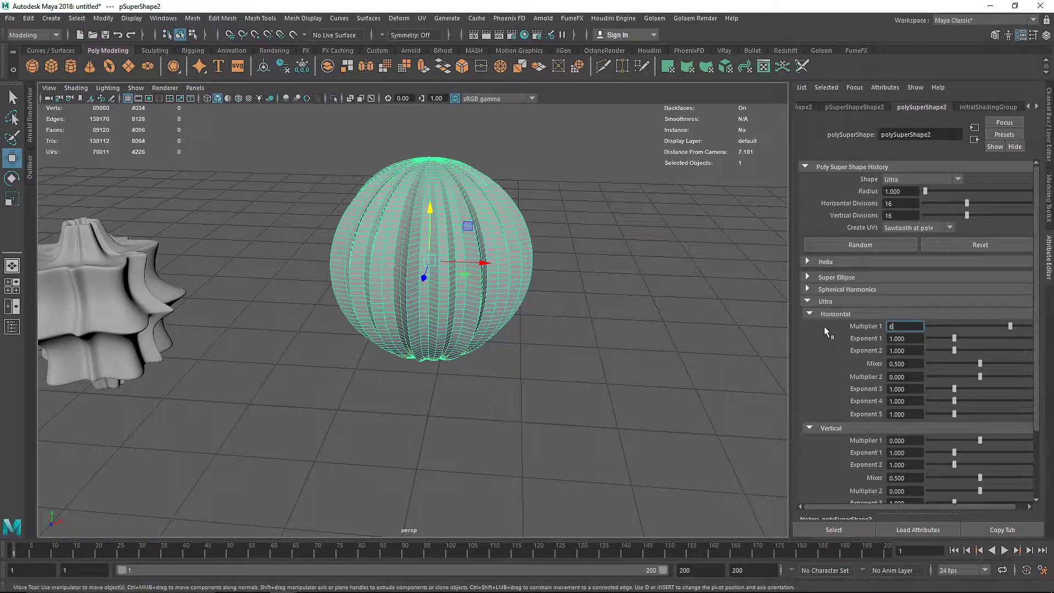
key(Return)
click(538, 302)
scroll(477, 242, up, 5)
scroll(478, 244, down, 6)
click(450, 281)
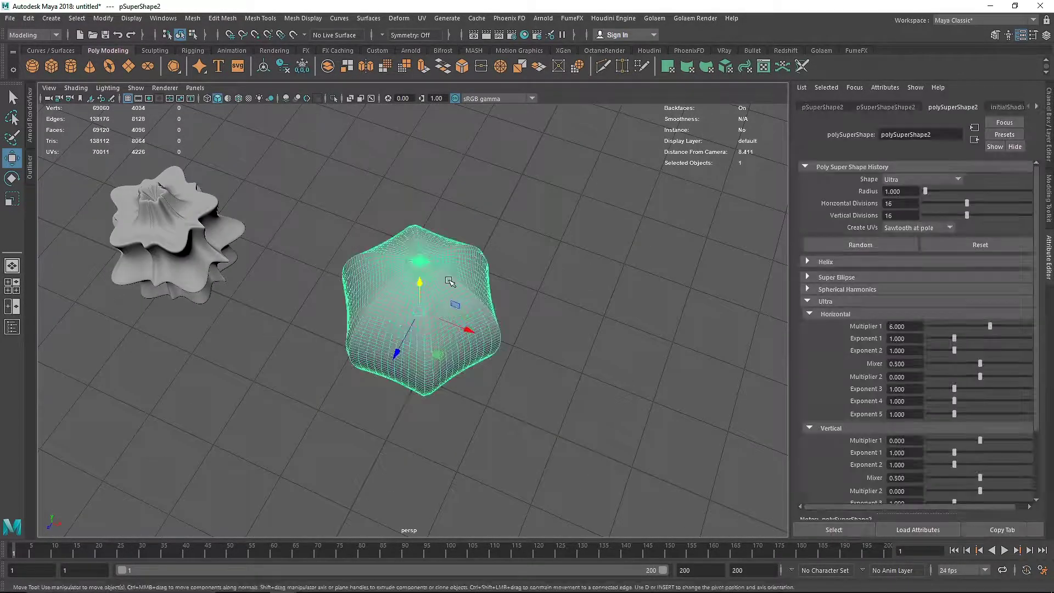
Try a different horizontal Exponent 1, return it to 1, and set the horizontal Exponent 2 to 0
drag(947, 338, 857, 338)
text(1)
key(Return)
drag(954, 350, 952, 349)
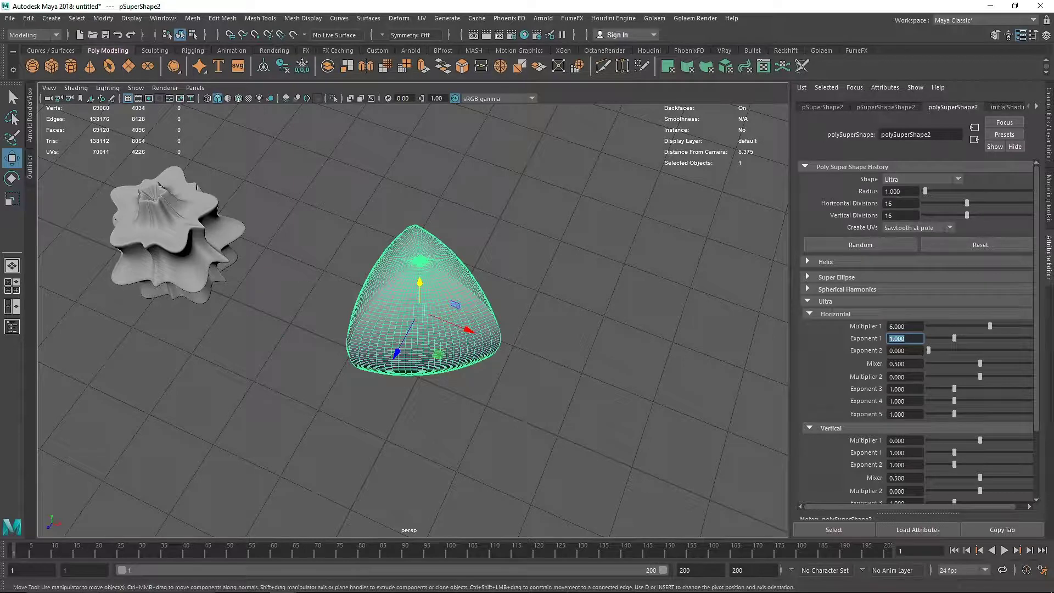
Collapse the Horizontal settings and set the second shape's vertical Multiplier 1 to about 2.903
click(835, 314)
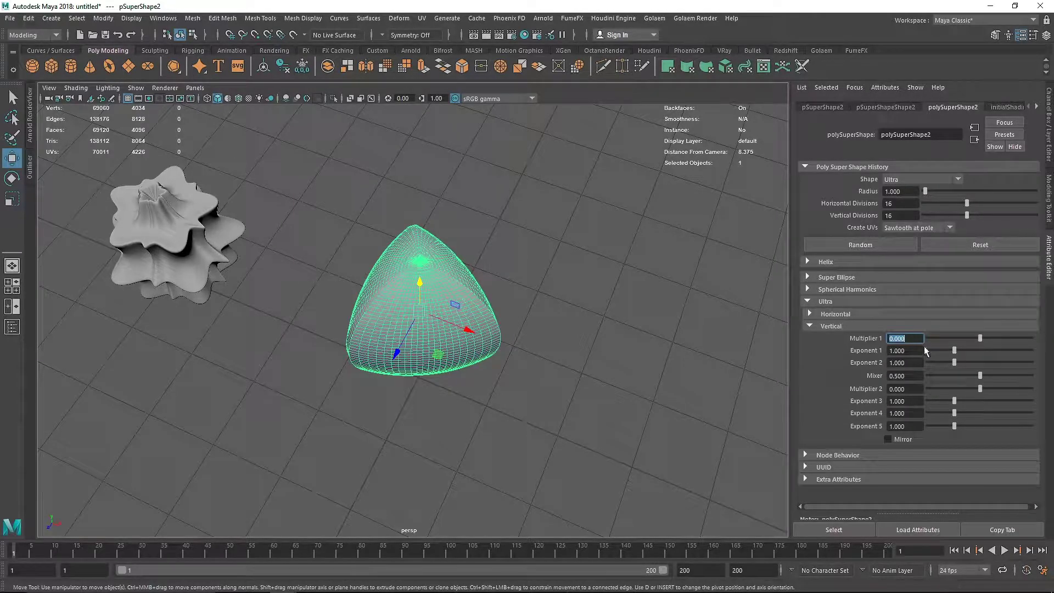
drag(981, 341, 984, 347)
mouse_move(478, 313)
alt+mouse_down()
mouse_move(503, 263)
mouse_move(483, 319)
alt+mouse_up()
scroll(504, 264, up, 5)
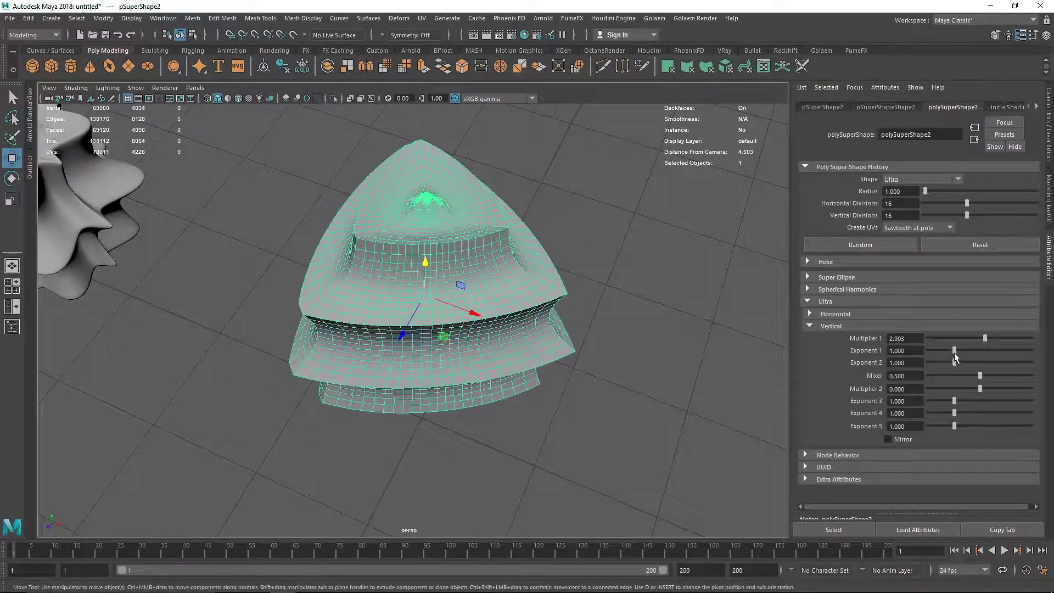
Set the vertical Exponents 1, 2 and 3 to about 3.548, 2.323 and 3.054, Mixer to about 0.22 and Multiplier 2 to about 6.452
drag(954, 352, 1034, 354)
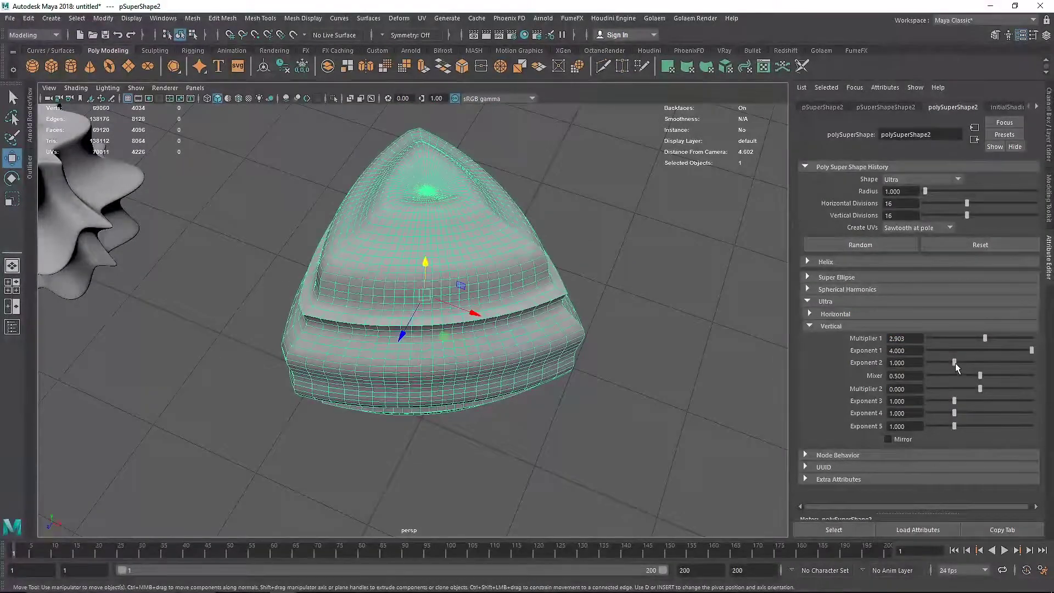
drag(955, 364, 1019, 351)
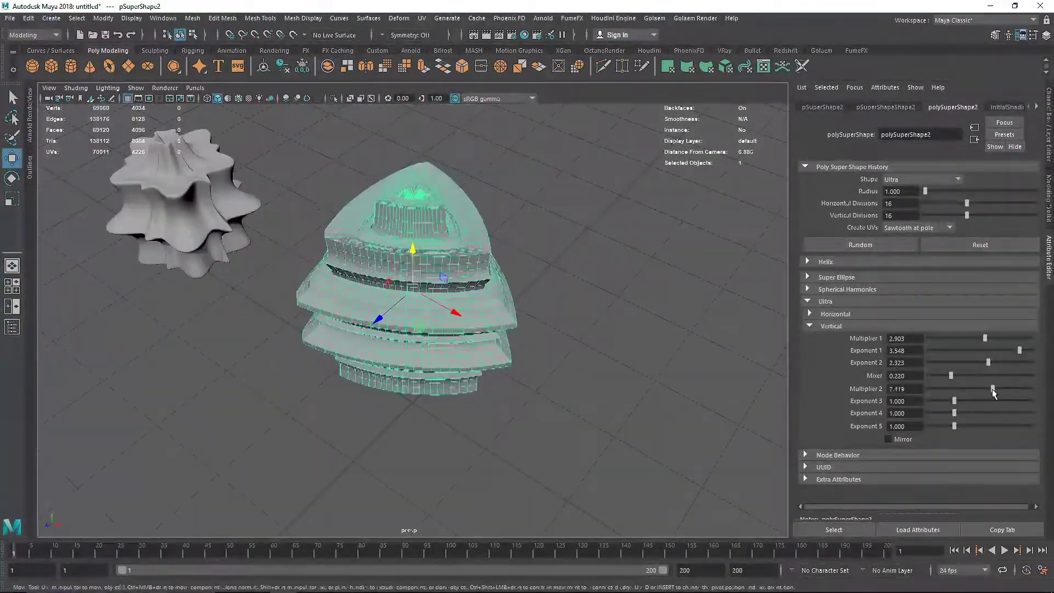
drag(994, 392, 983, 396)
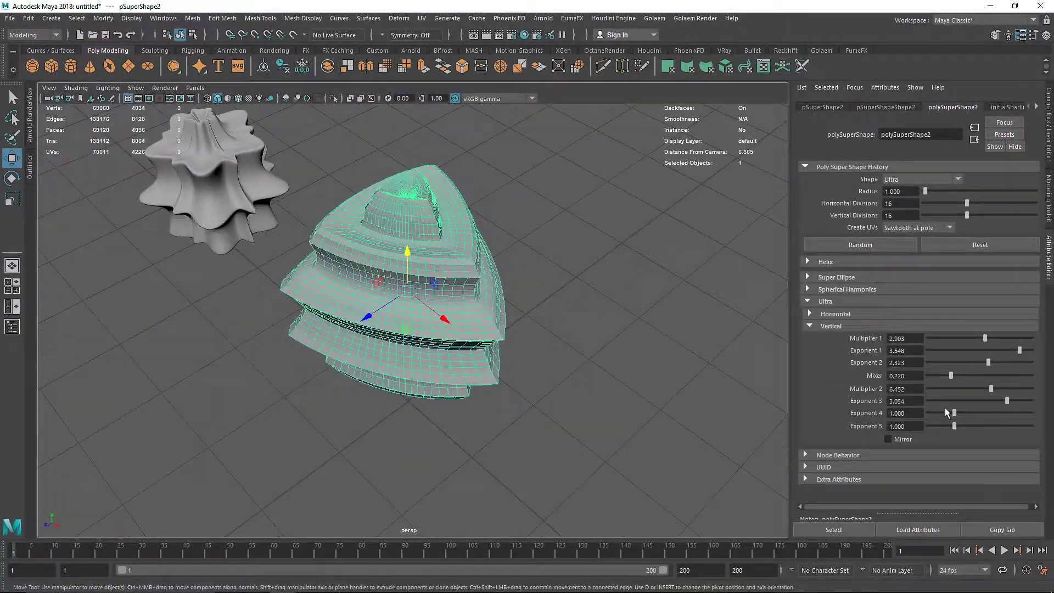
drag(944, 407, 969, 427)
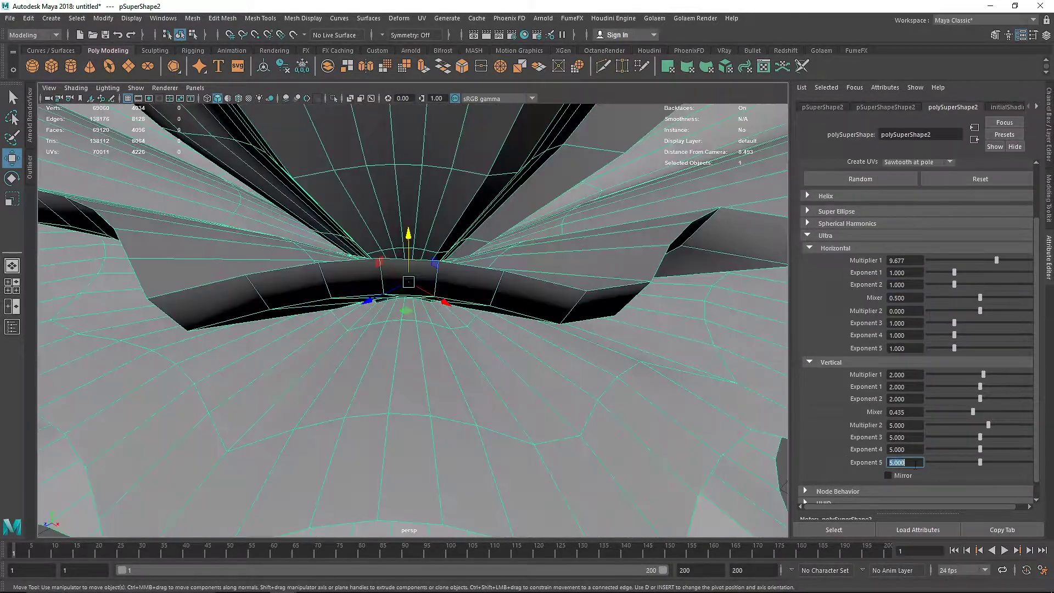
Set vertical Exponent 5 to 0.2 and horizontal Multiplier 1 to about 0.968, Exponent 1 to 3.333, Exponent 2 to 4 and Exponent 3 to about 0.817
text(.2)
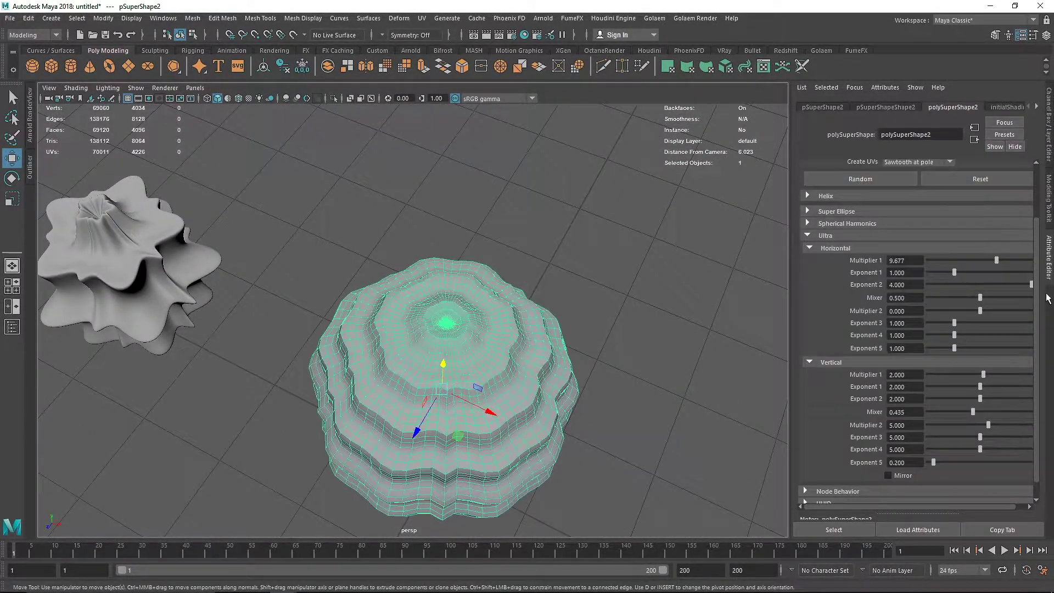
drag(1049, 297, 1013, 272)
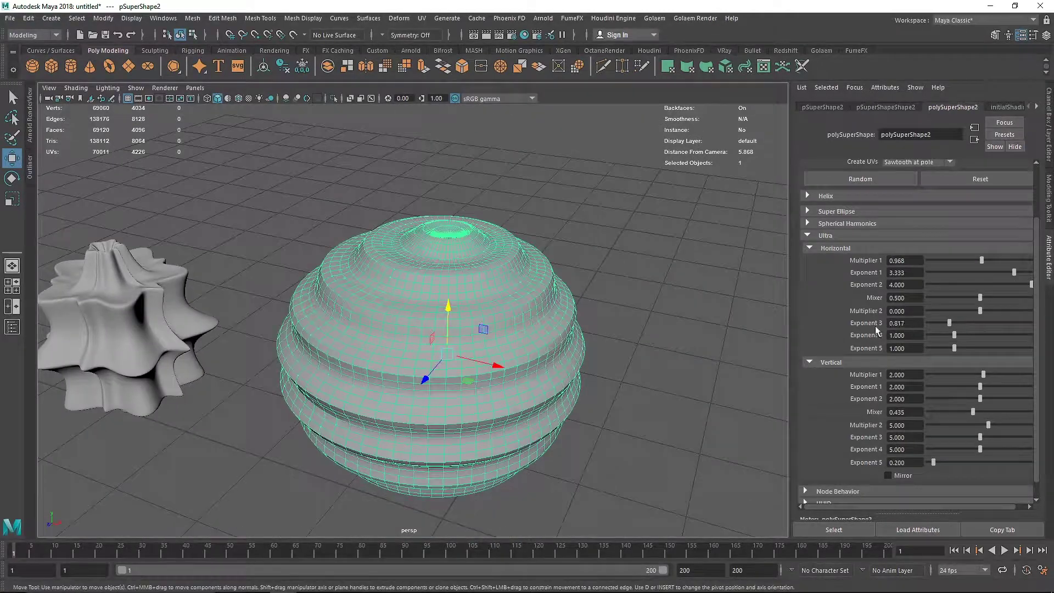
Set vertical Multiplier 1 to 10, Mixer to about 0.823, Multiplier 2 to about 4.516, Exponent 3 to about 3.71 and Exponent 4 to about 7.419
drag(983, 338, 993, 340)
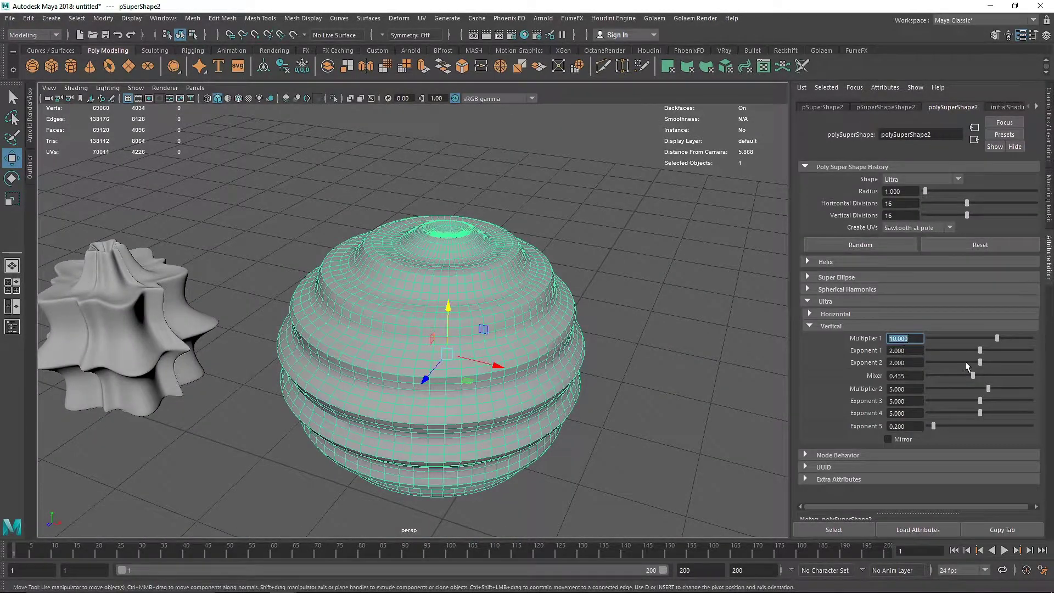
drag(973, 375, 1013, 377)
drag(980, 401, 966, 400)
drag(980, 412, 1004, 413)
drag(988, 388, 986, 391)
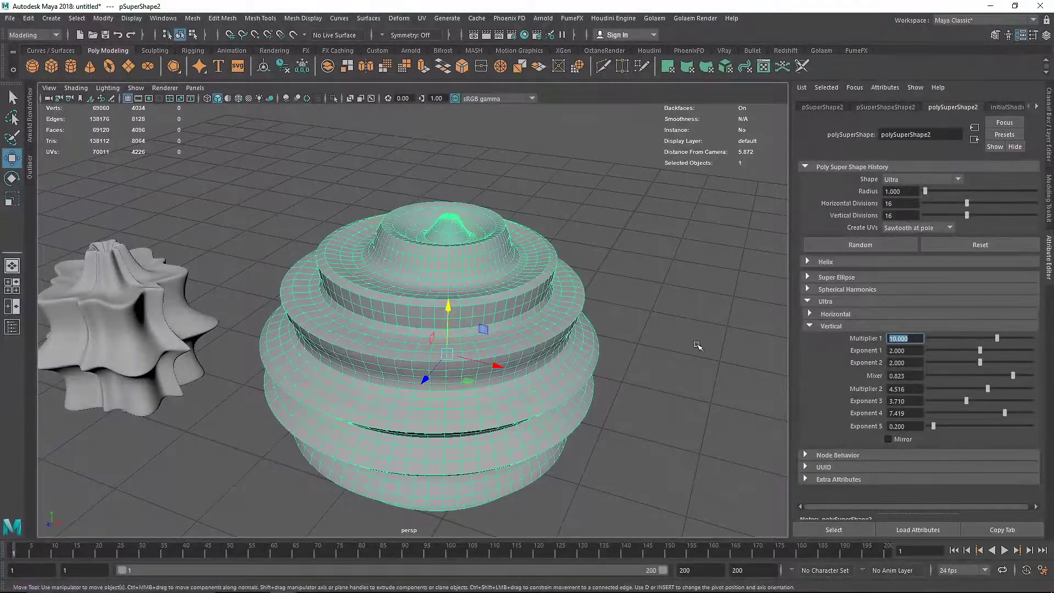
Move the ridged second shape along X to the far side of the first star-like shape
click(631, 343)
mouse_move(560, 352)
alt+mouse_down()
mouse_move(558, 388)
mouse_move(576, 322)
mouse_move(552, 369)
alt+mouse_up()
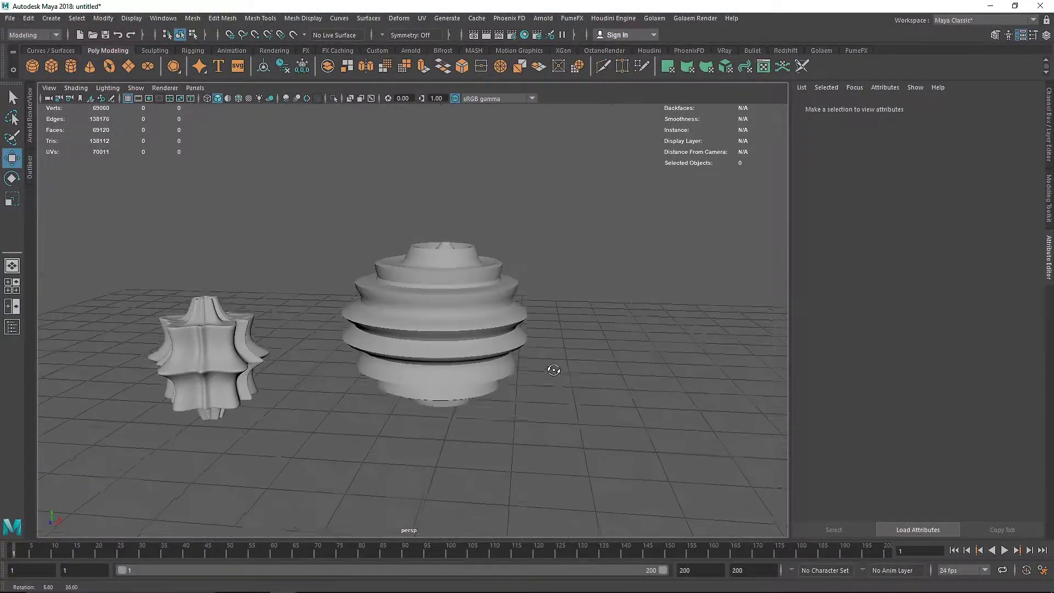
click(459, 360)
alt+drag(459, 360, 104, 326)
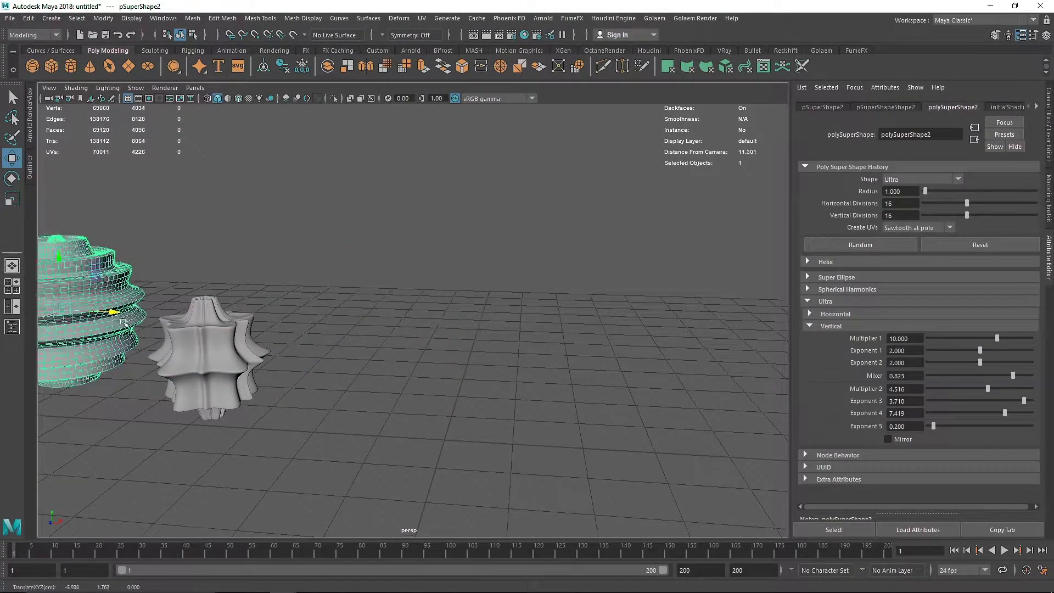
scroll(265, 283, down, 4)
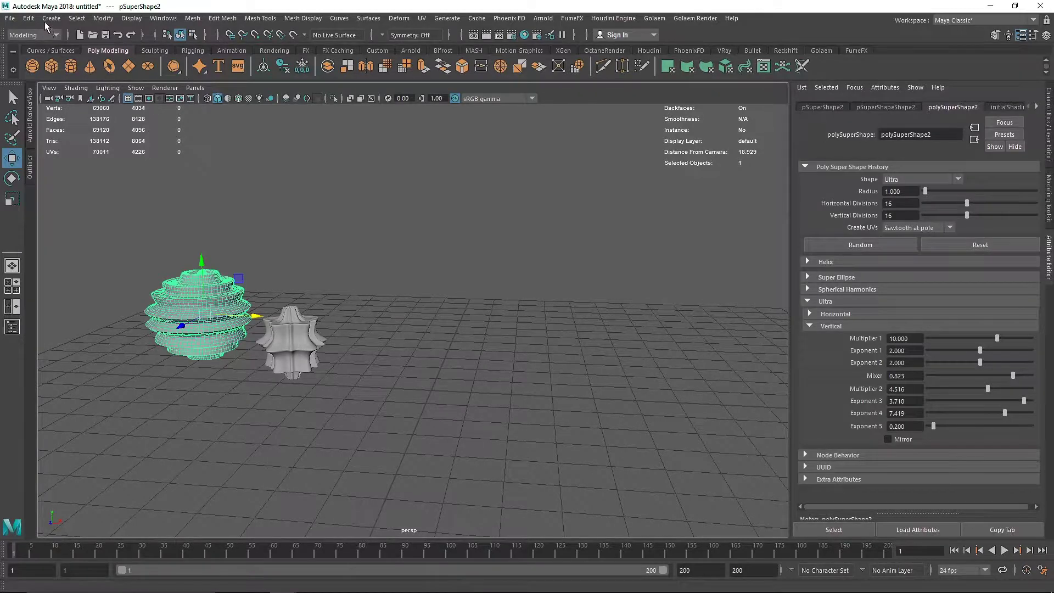
Add a third Ultra Shape primitive, raise it to about 1.549 on Y and frame it
click(49, 18)
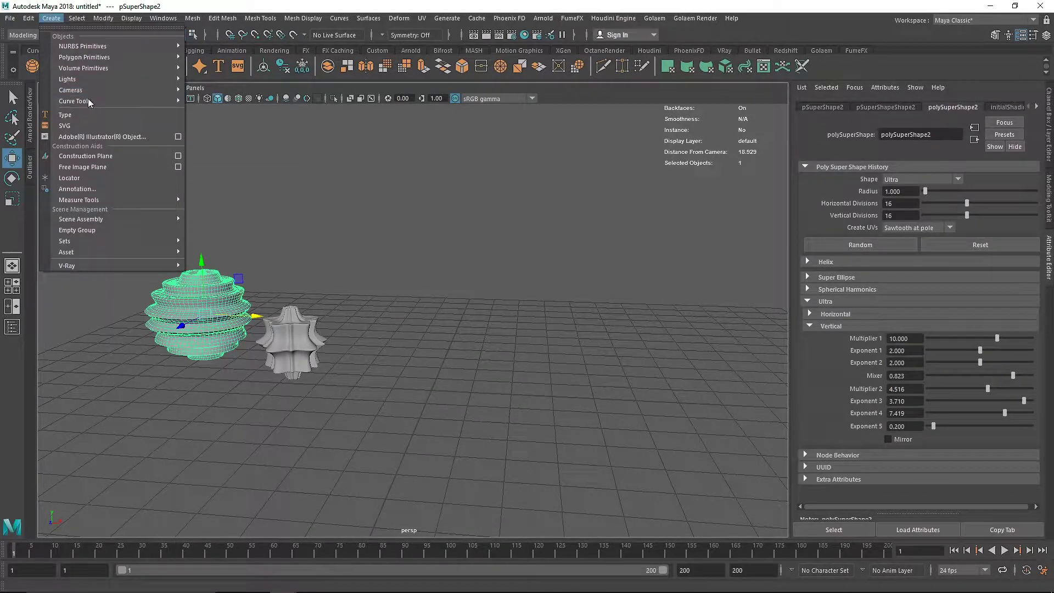
mouse_move(124, 59)
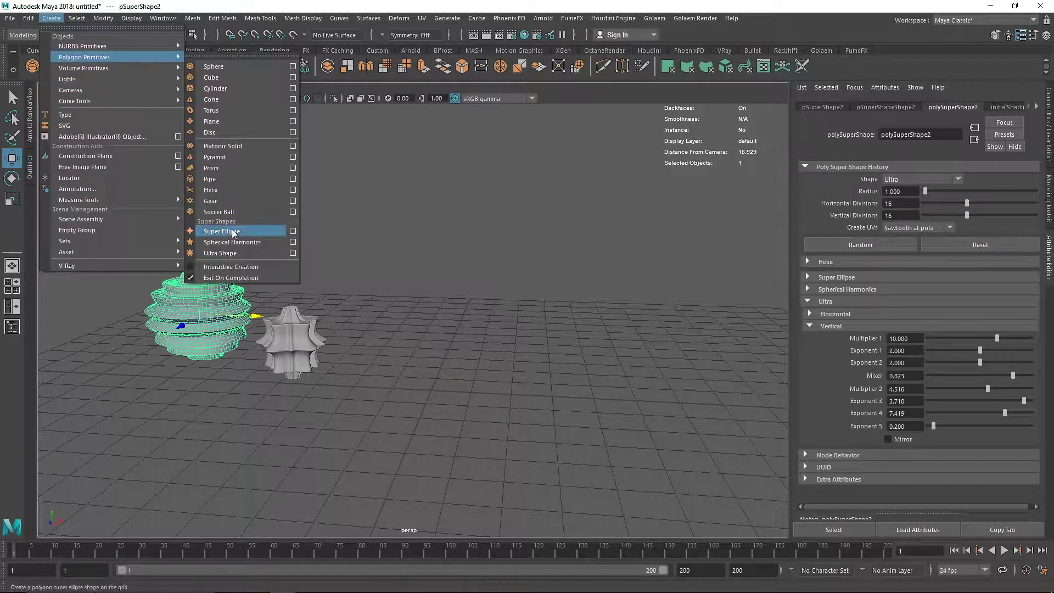
click(220, 253)
drag(447, 354, 447, 292)
key(f)
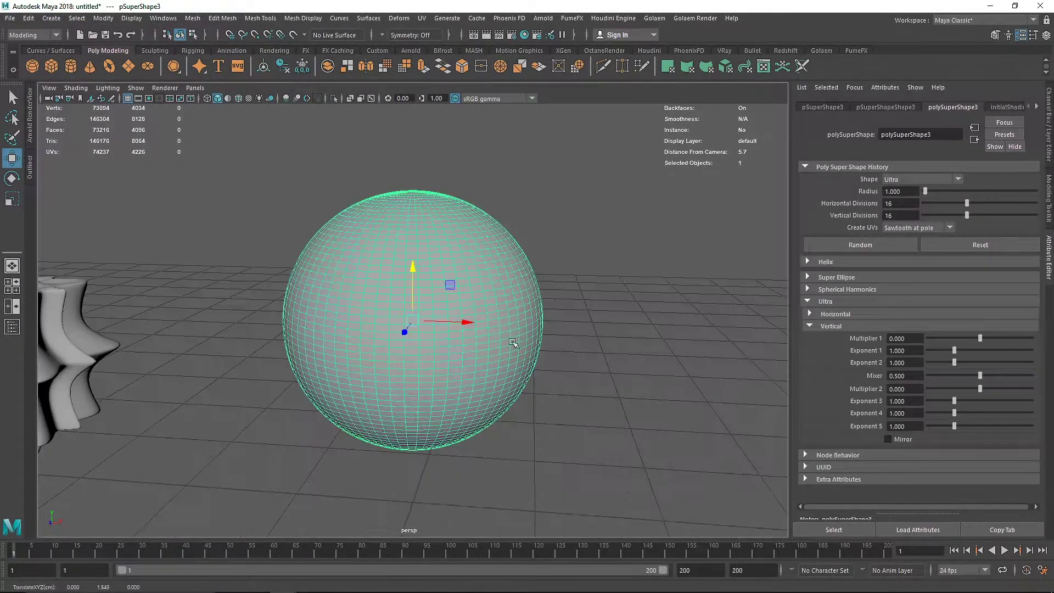
Try setting the third shape's Helix Horizontal Revolutions to about 0.206
click(831, 326)
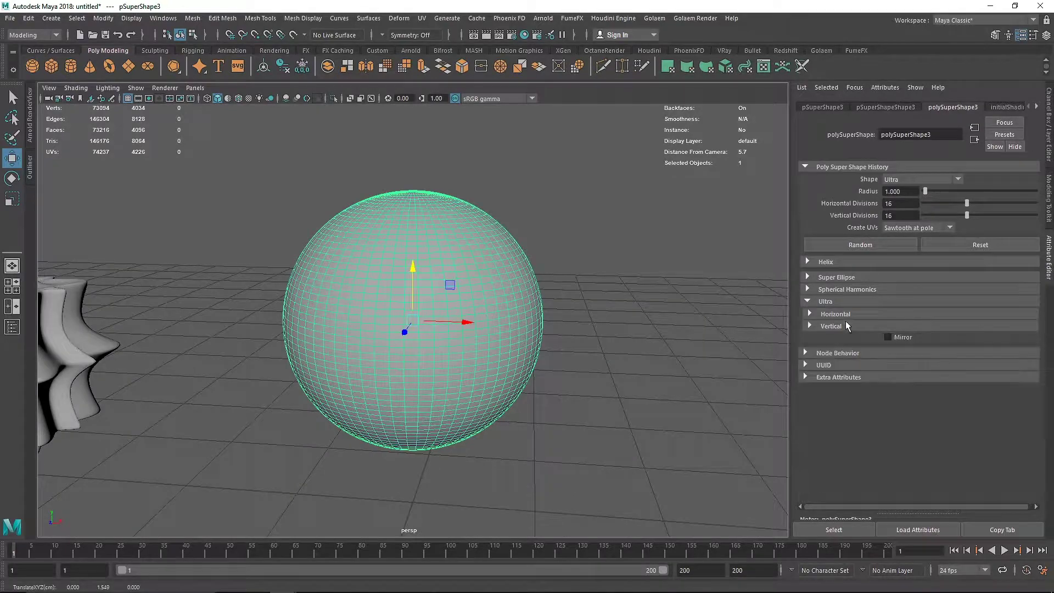
click(824, 262)
drag(931, 284, 928, 286)
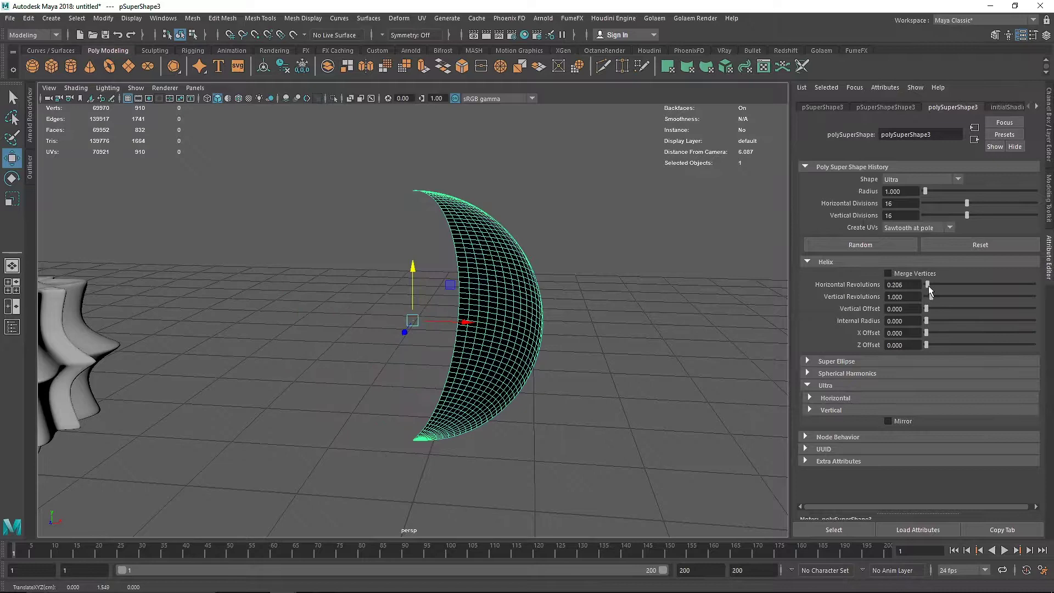
click(851, 264)
Set the third shape's horizontal Multiplier 1 to -5 and view the shape from above
click(844, 312)
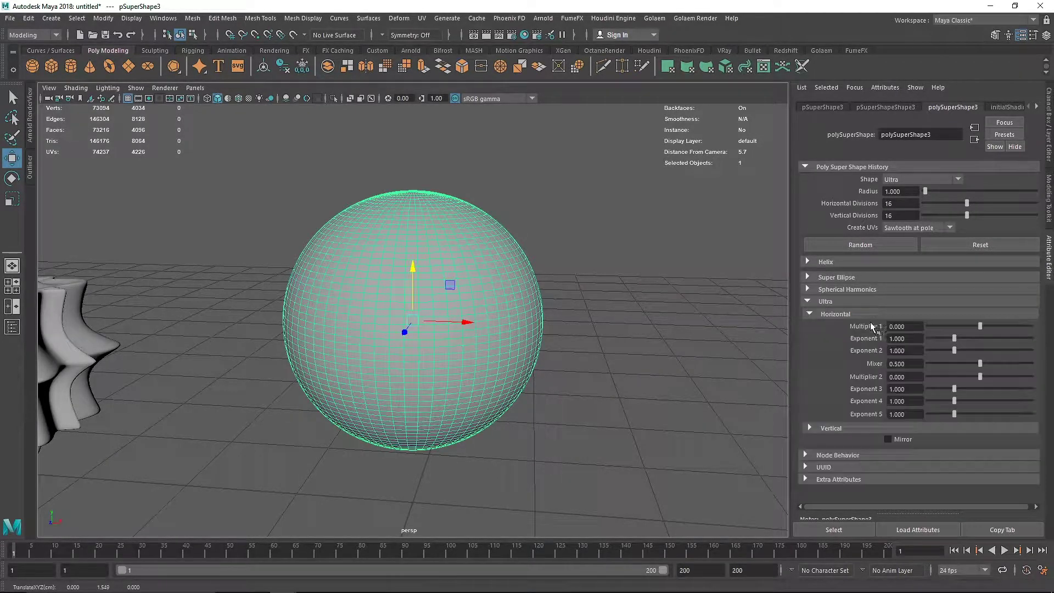
mouse_move(979, 326)
mouse_down()
mouse_move(999, 327)
mouse_move(982, 326)
mouse_up()
text(-5)
key(Return)
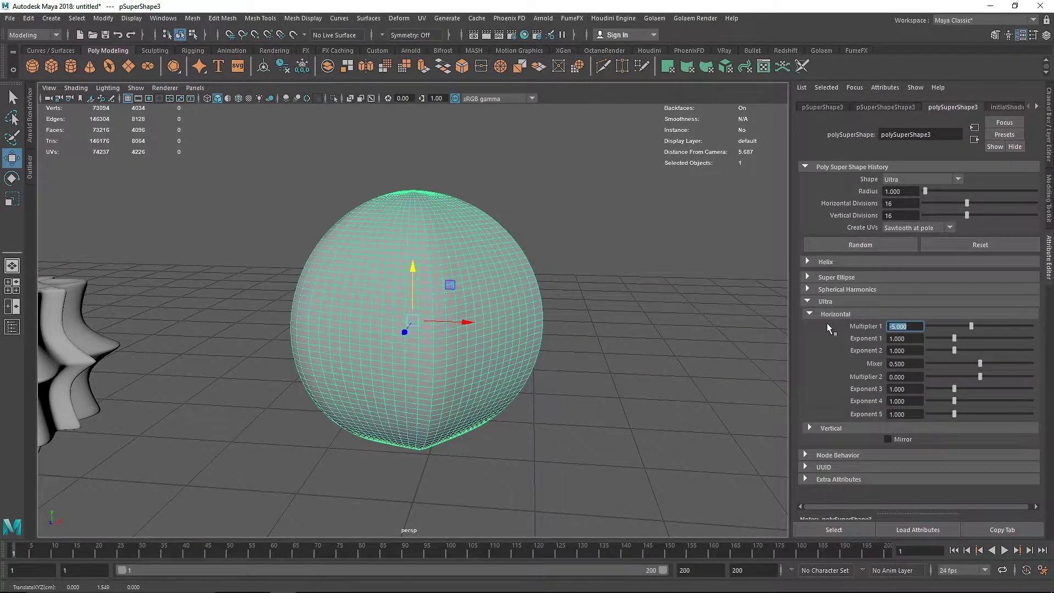
alt+drag(417, 384, 449, 410)
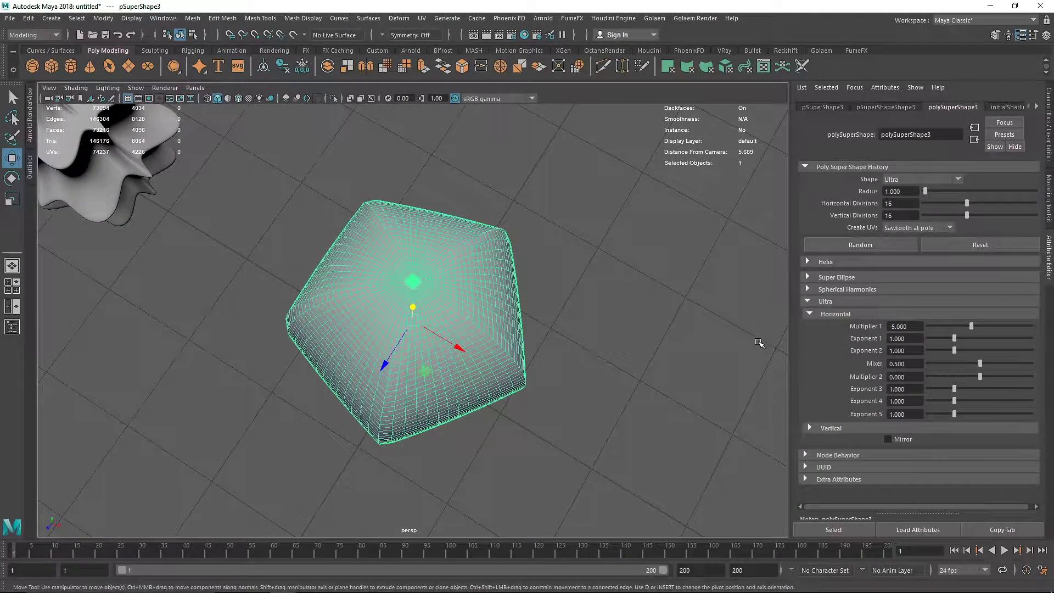
Set horizontal Exponent 1 to about 1.011 and adjust the other horizontal settings to curve the five sides inward
drag(953, 338, 859, 345)
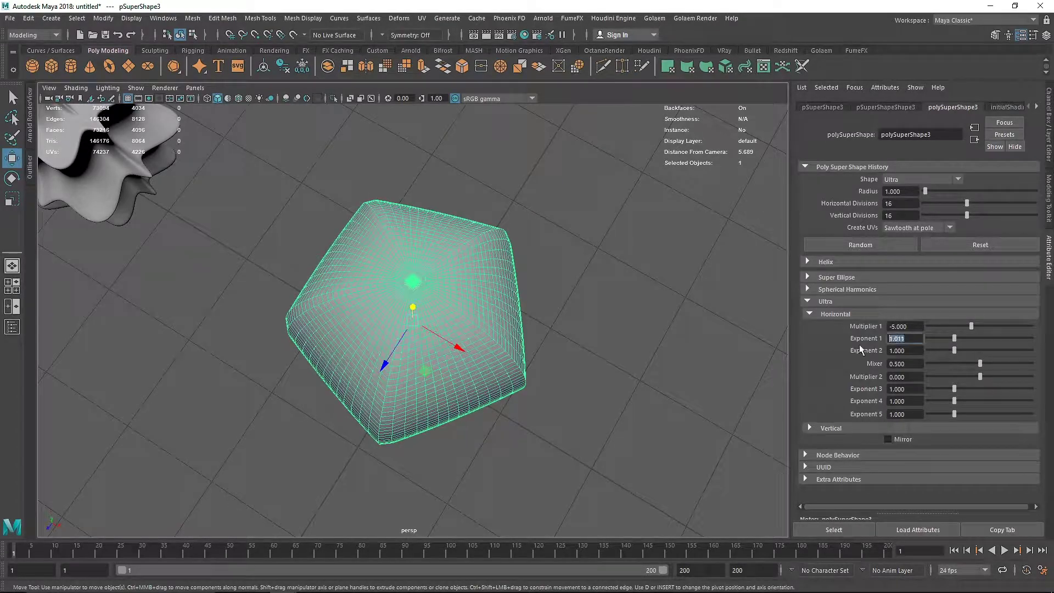
click(898, 350)
drag(986, 371, 928, 375)
click(837, 314)
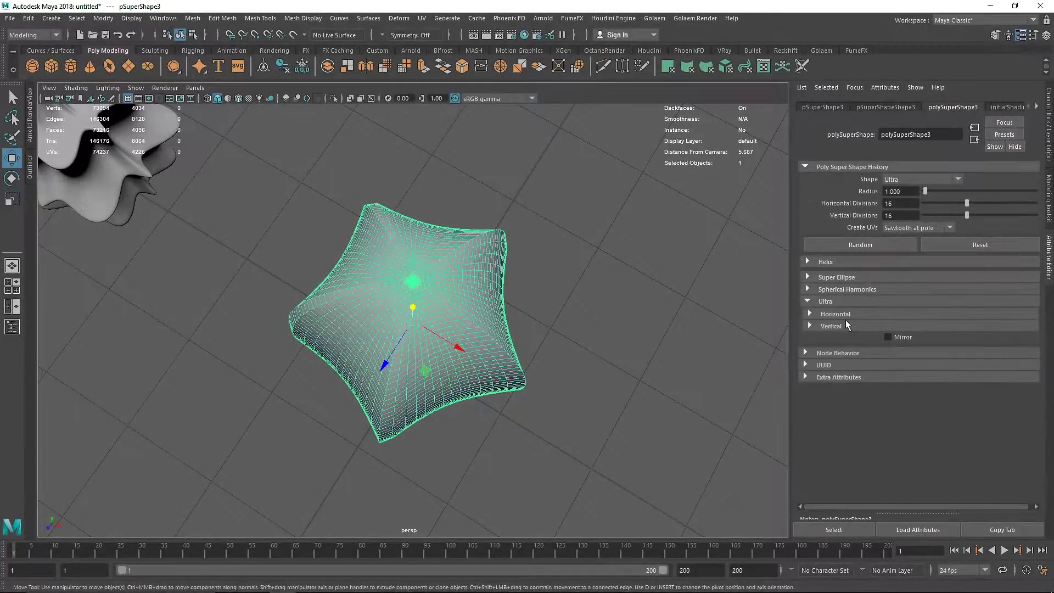
Set the third shape's vertical Multiplier 1 to 2
click(878, 326)
mouse_move(985, 338)
mouse_down()
mouse_move(1000, 342)
mouse_move(975, 342)
mouse_up()
text(2)
key(Tab)
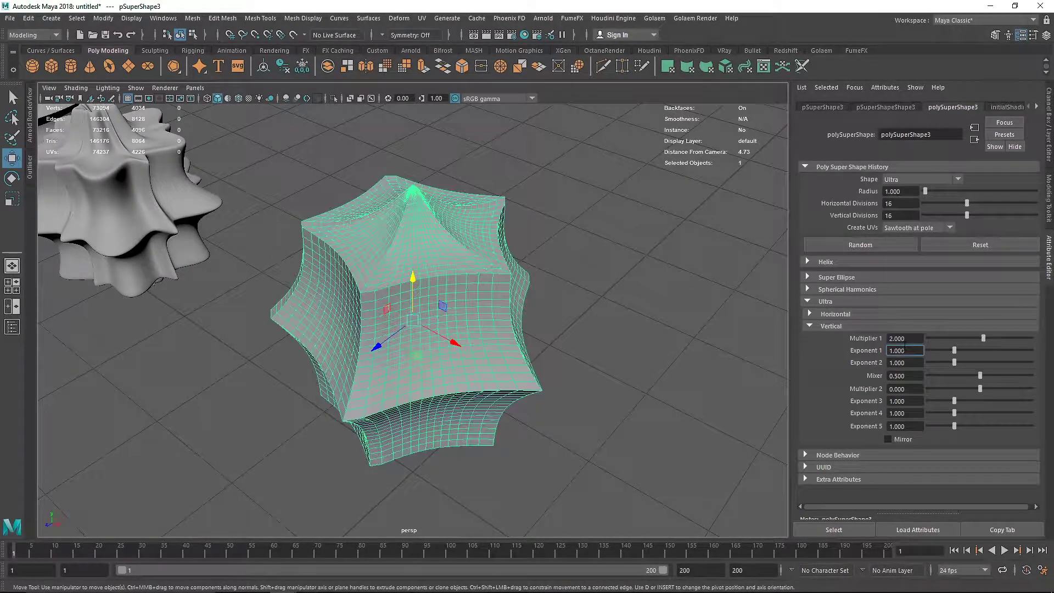
Set vertical Exponents 1 to 5 to about 2.344, 0.667, 1.957, 0.925 and 1.871, Mixer to about 0.624 and Multiplier 2 to about 1.613
mouse_move(959, 354)
mouse_down()
mouse_move(1003, 357)
mouse_move(964, 364)
mouse_up()
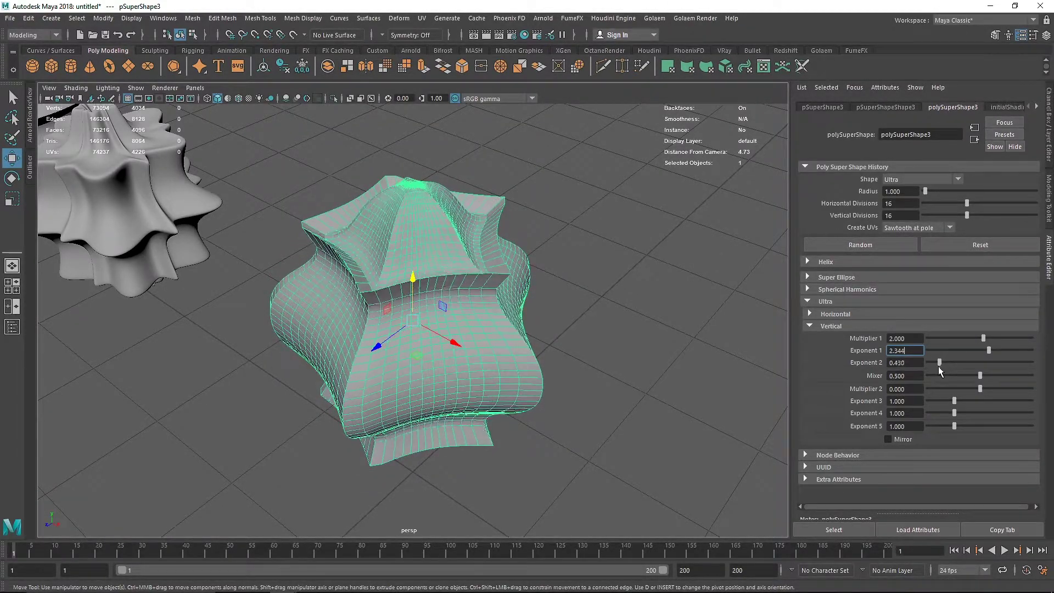
click(992, 390)
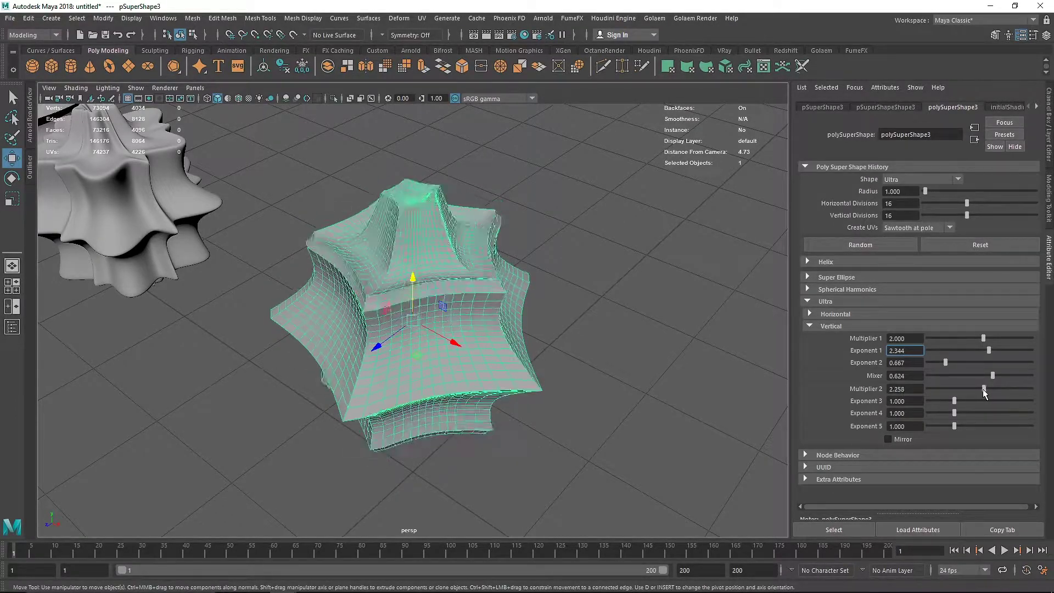
alt+drag(554, 332, 488, 335)
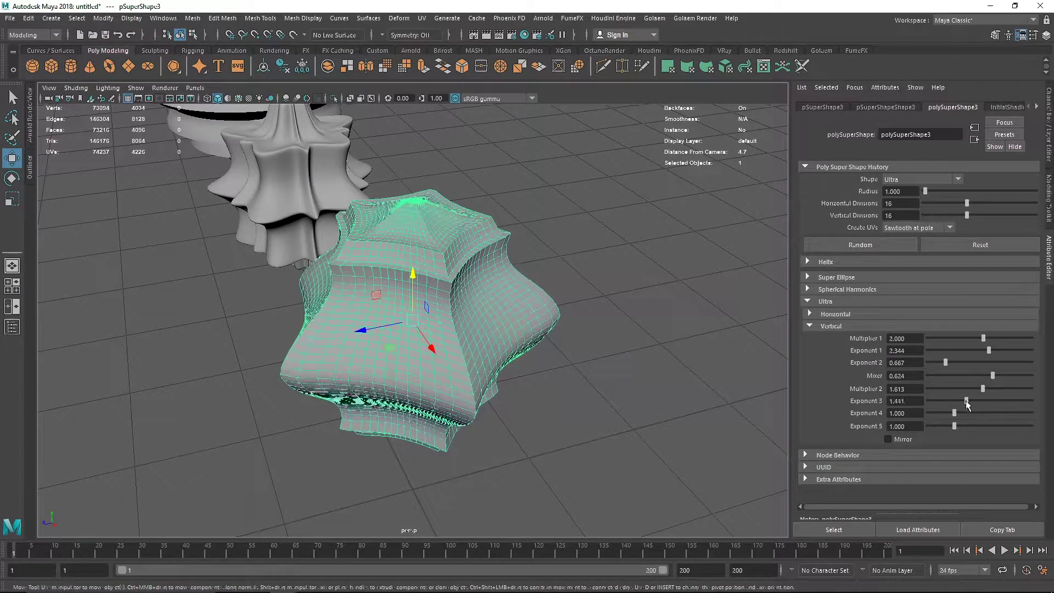
mouse_move(967, 404)
mouse_down()
mouse_move(961, 420)
mouse_move(968, 426)
mouse_move(969, 398)
mouse_move(981, 422)
mouse_move(960, 413)
mouse_up()
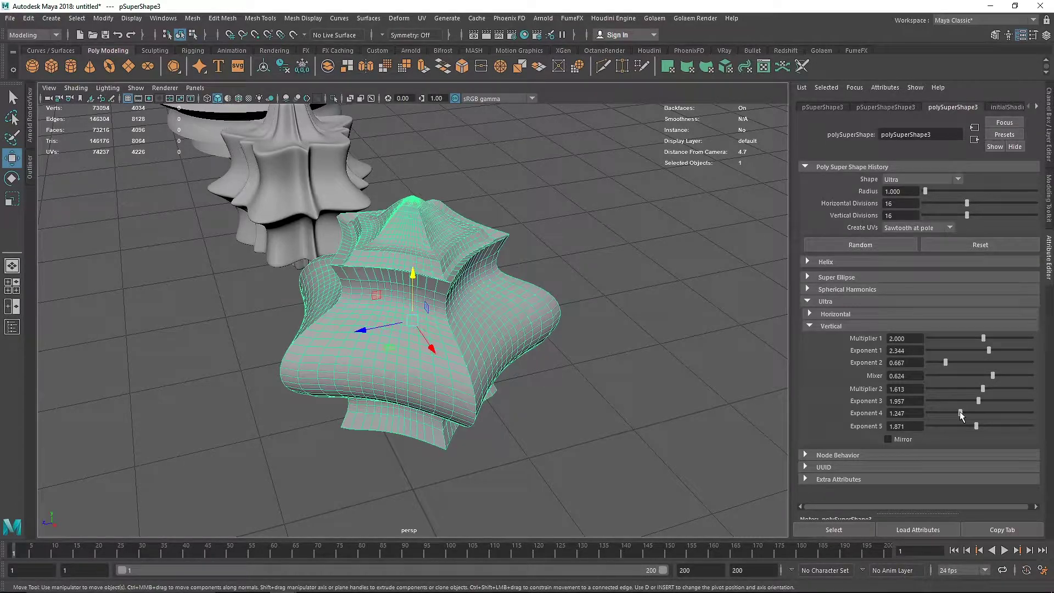
alt+drag(521, 351, 612, 331)
click(612, 332)
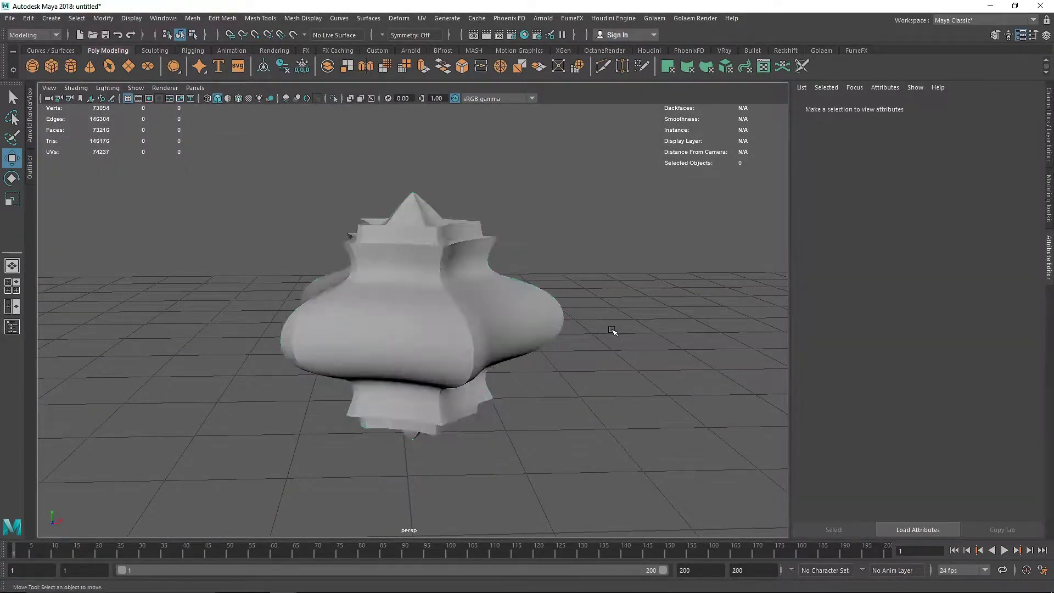
Scale the third shape uniformly to about 1.691
scroll(402, 362, down, 5)
alt+drag(405, 354, 364, 374)
scroll(364, 375, down, 5)
click(417, 324)
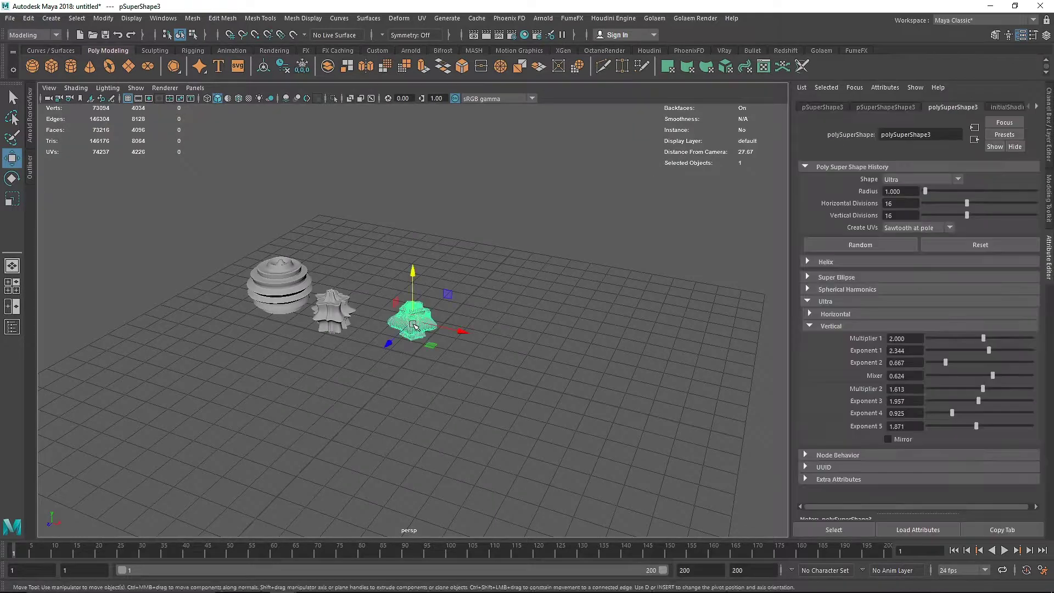
key(r)
scroll(317, 341, up, 5)
alt+drag(324, 343, 363, 326)
Scale the first star-like shape uniformly to about 1.787
click(228, 333)
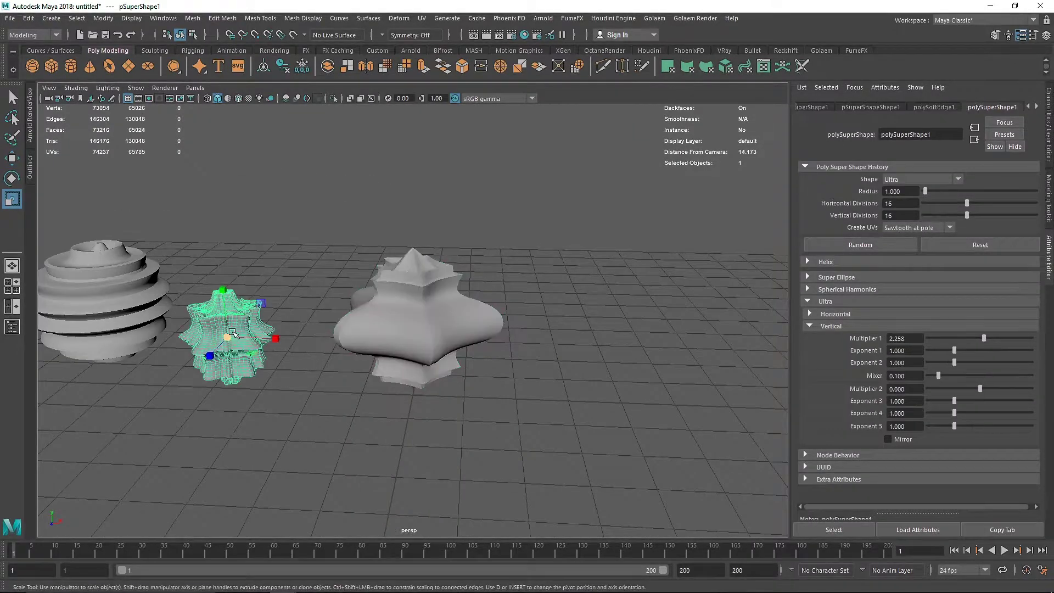
drag(226, 336, 236, 322)
key(w)
key(r)
Create a polygon plane under the shapes and scale it uniformly to about 40.155 as a ground
scroll(307, 332, down, 4)
alt+drag(307, 347, 263, 313)
scroll(341, 351, down, 4)
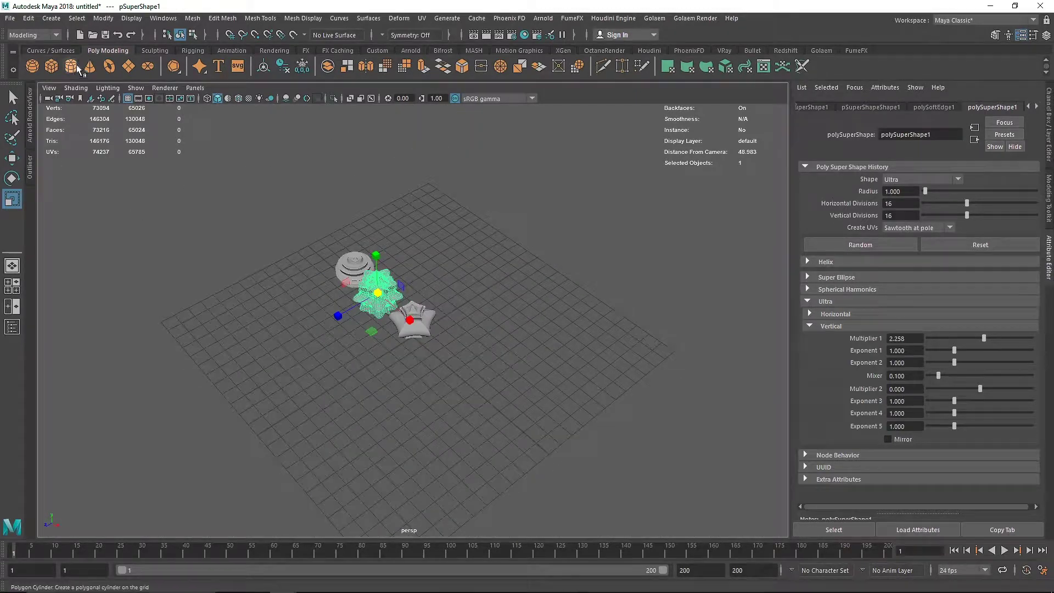
click(128, 66)
drag(440, 349, 828, 455)
scroll(479, 366, down, 5)
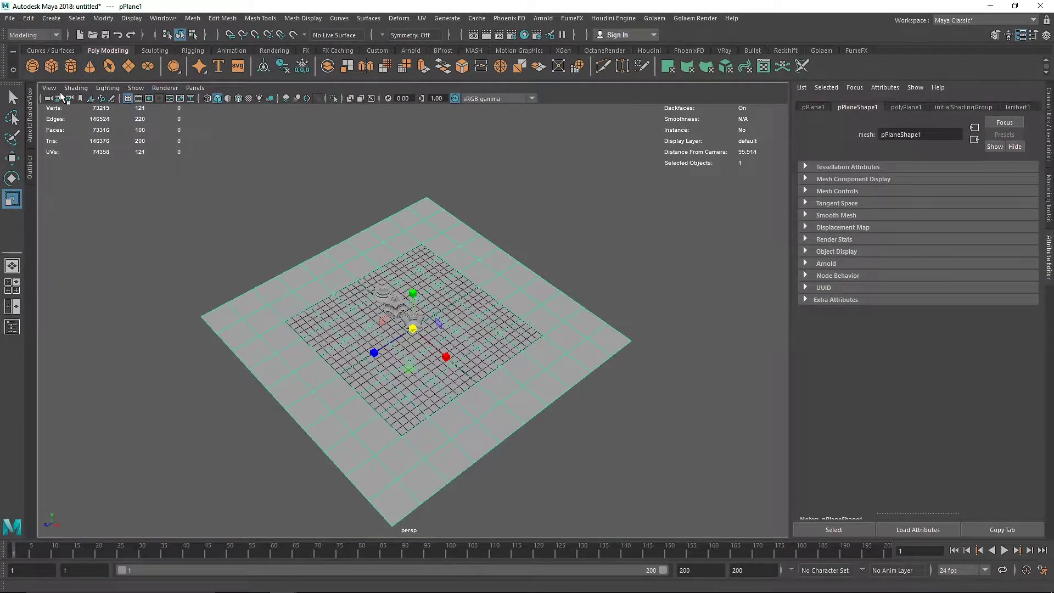
Reduce the ground plane's width and height subdivisions so that it consists of a single face
click(1049, 156)
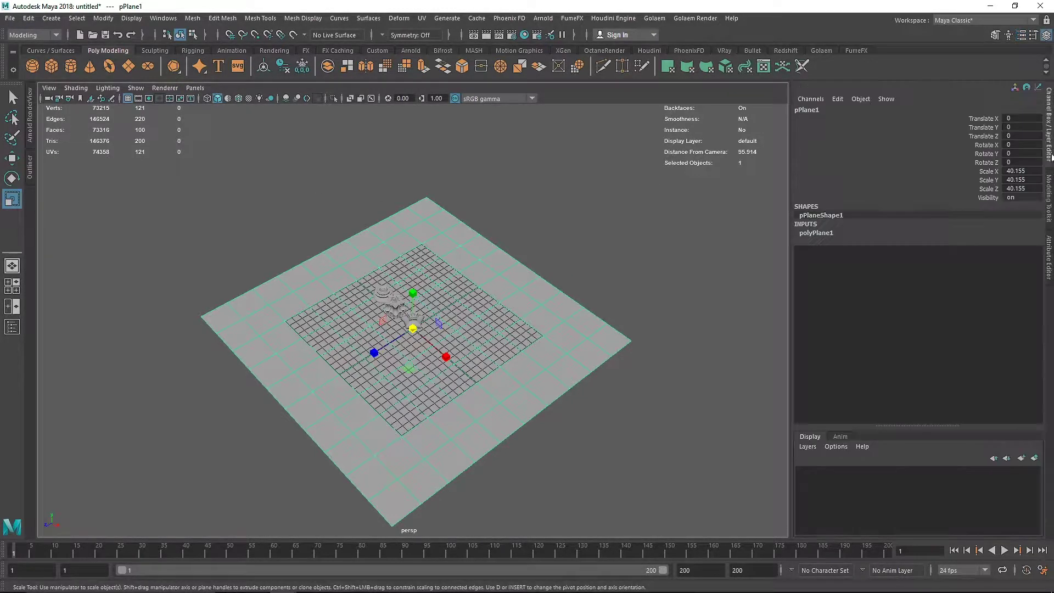
click(823, 233)
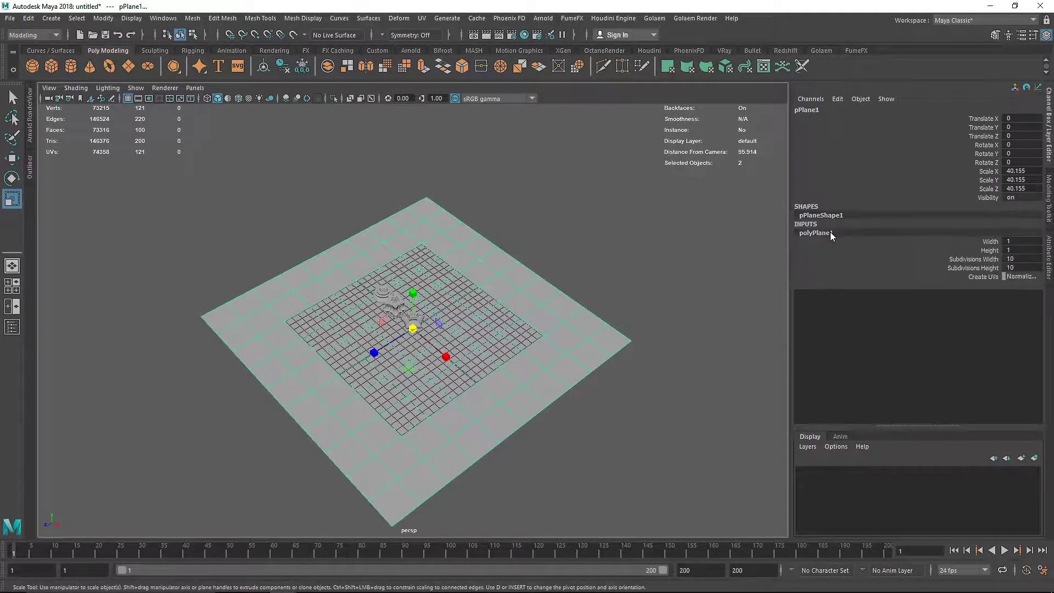
click(1018, 267)
text(0)
click(626, 284)
click(529, 298)
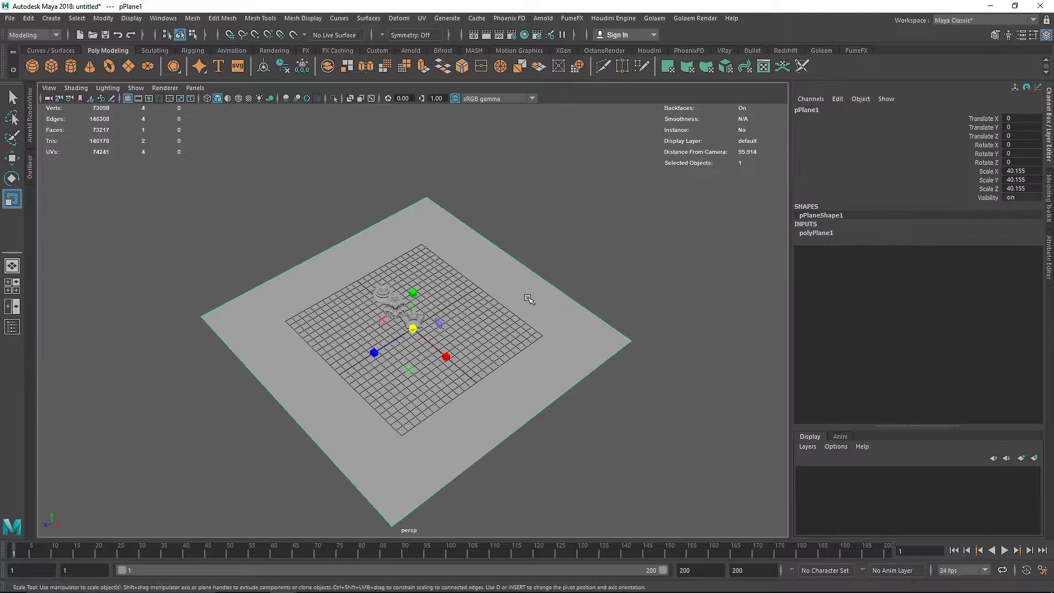
Hide the grid in the perspective view and switch to the front view in wireframe display
click(127, 98)
scroll(353, 273, up, 5)
alt+drag(332, 307, 181, 238)
key(space)
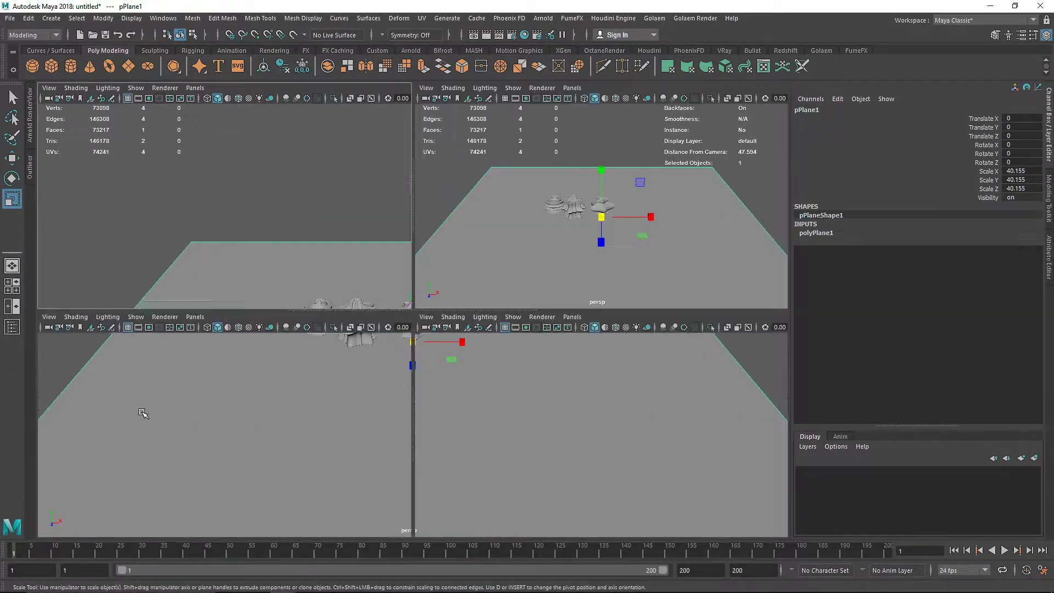
key(space)
click(439, 265)
key(4)
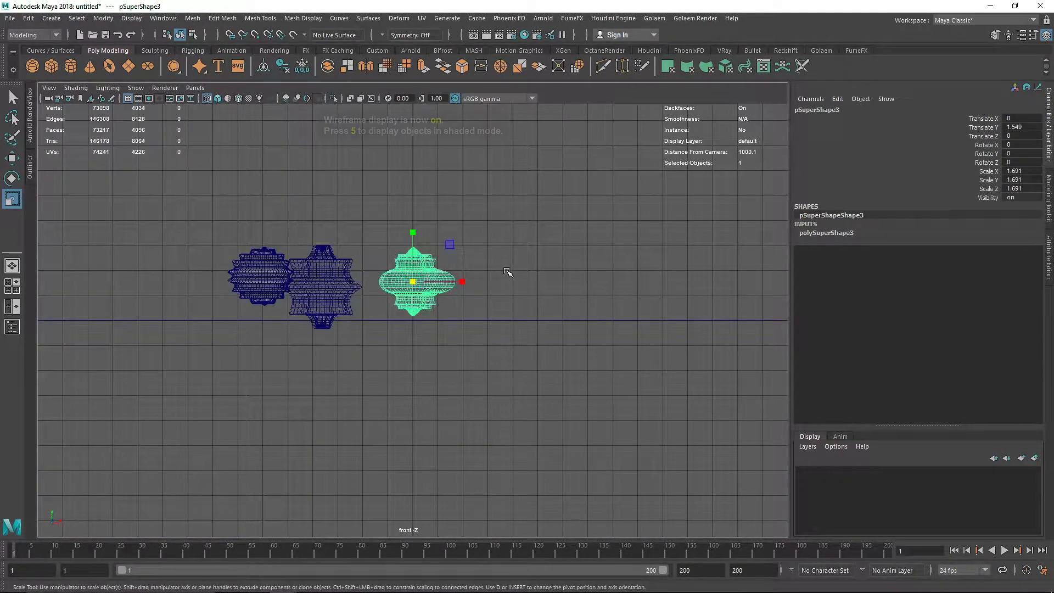
click(507, 272)
Place the third shape on the ground at X about 1.858 and Y about 1.3, tilted about -45.8 degrees around Z
scroll(430, 289, up, 10)
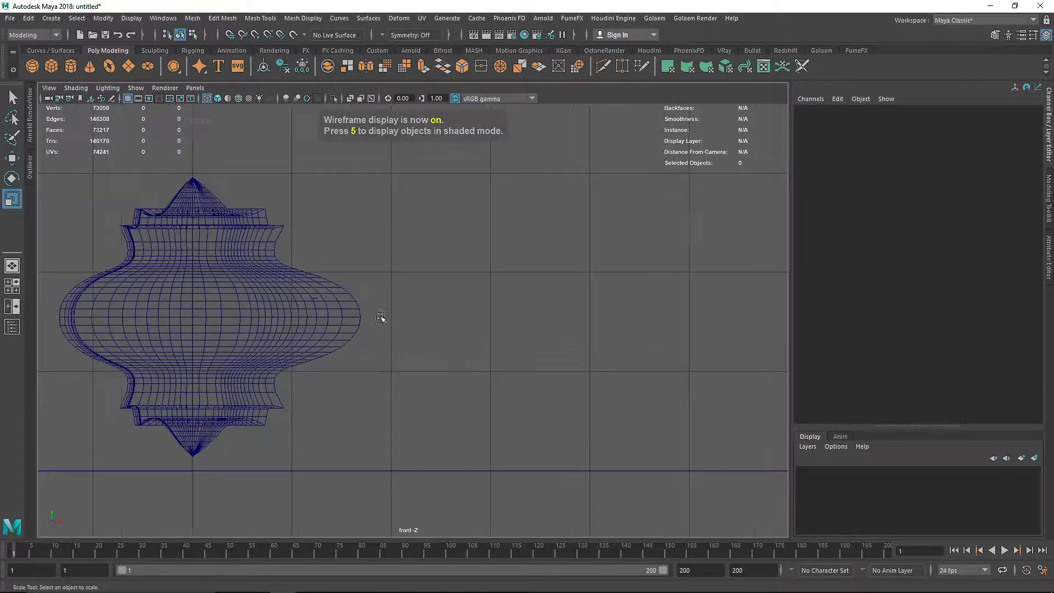
alt+drag(382, 318, 312, 308)
drag(390, 278, 279, 336)
key(w)
drag(193, 317, 451, 349)
key(e)
key(w)
drag(377, 320, 378, 342)
key(e)
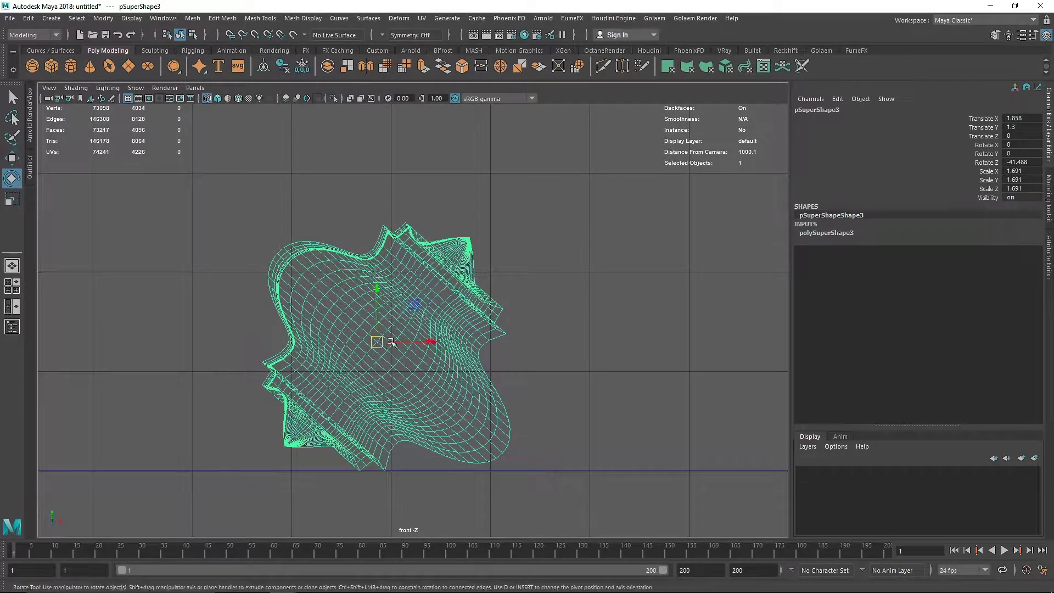
drag(434, 324, 434, 329)
Move the first shape to X about -1.209 and rest it on the ground at Y about 1.672
click(255, 379)
alt+middle_drag(260, 380, 561, 370)
click(229, 334)
scroll(229, 334, down, 8)
key(w)
drag(331, 323, 402, 311)
scroll(395, 358, up, 1)
scroll(396, 358, up, 8)
drag(377, 267, 377, 274)
Move the second shape closer to the first shape and scale it uniformly to about 1.237
alt+middle_drag(249, 328, 571, 253)
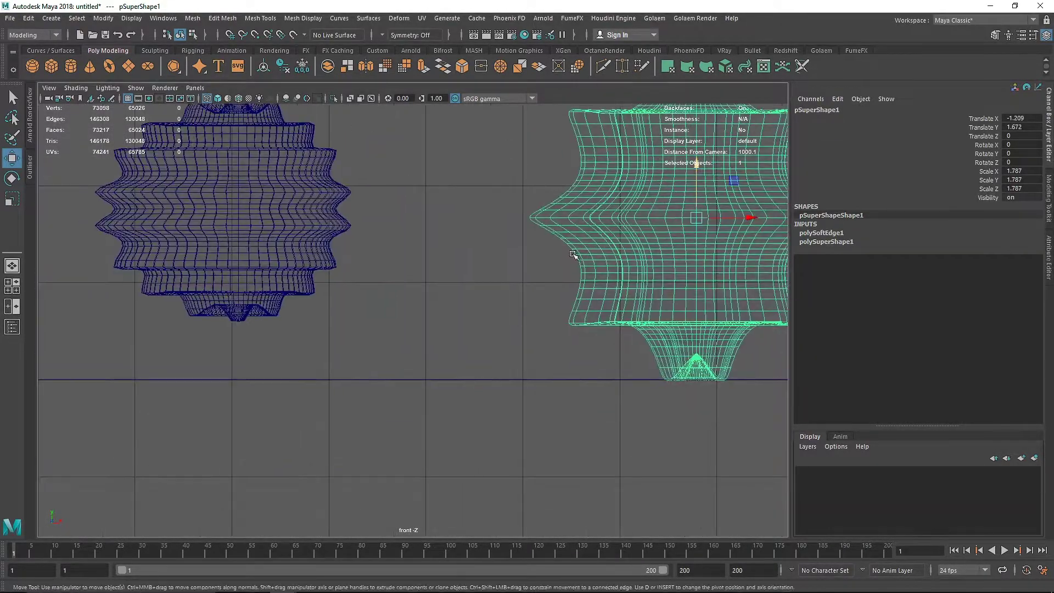
click(277, 211)
drag(243, 207, 369, 242)
key(r)
drag(365, 242, 405, 279)
Tilt the second shape roughly 30 degrees around Z and rest it on the ground at Y about 1.499
scroll(412, 247, down, 10)
key(e)
key(w)
drag(399, 240, 399, 237)
scroll(421, 378, up, 9)
key(e)
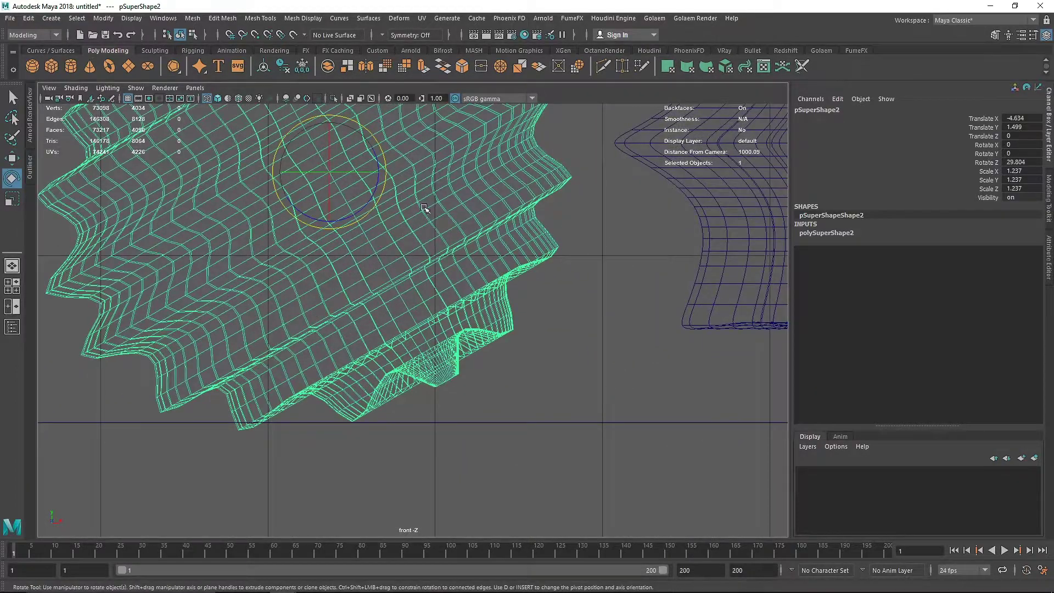
drag(371, 198, 367, 202)
scroll(487, 342, down, 10)
click(501, 372)
Return to the perspective view and move the third shape along Z to about -1.49
key(space)
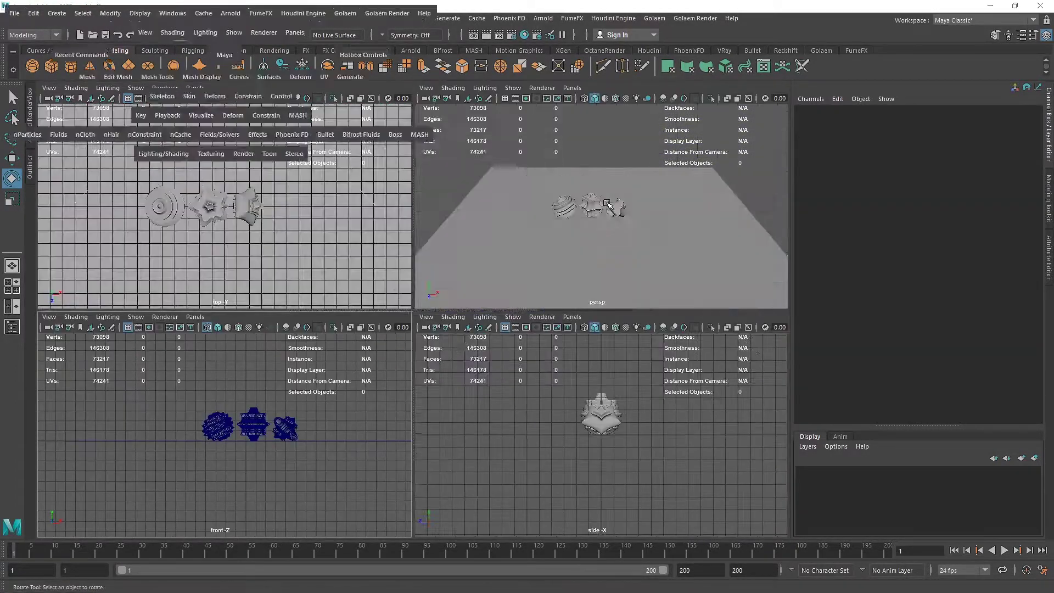
key(space)
alt+drag(554, 241, 442, 302)
click(415, 291)
key(w)
click(402, 342)
drag(364, 346, 388, 347)
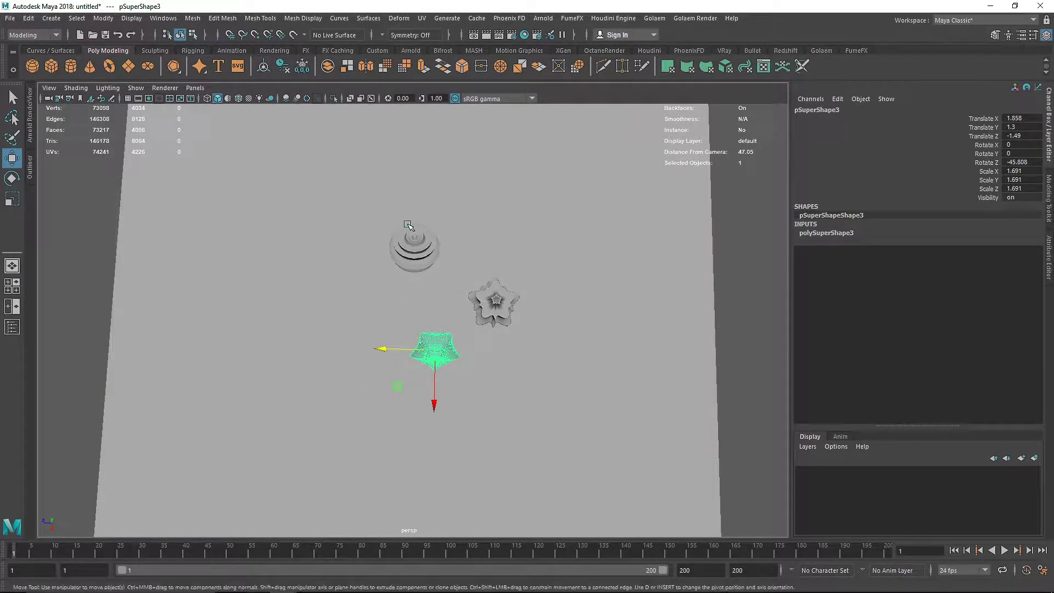
Move the second shape slightly along Z to stagger the arrangement on the ground plane
click(414, 247)
drag(354, 251, 343, 251)
alt+drag(346, 259, 467, 215)
click(461, 185)
Create a new camera and look through it in the viewport
click(51, 19)
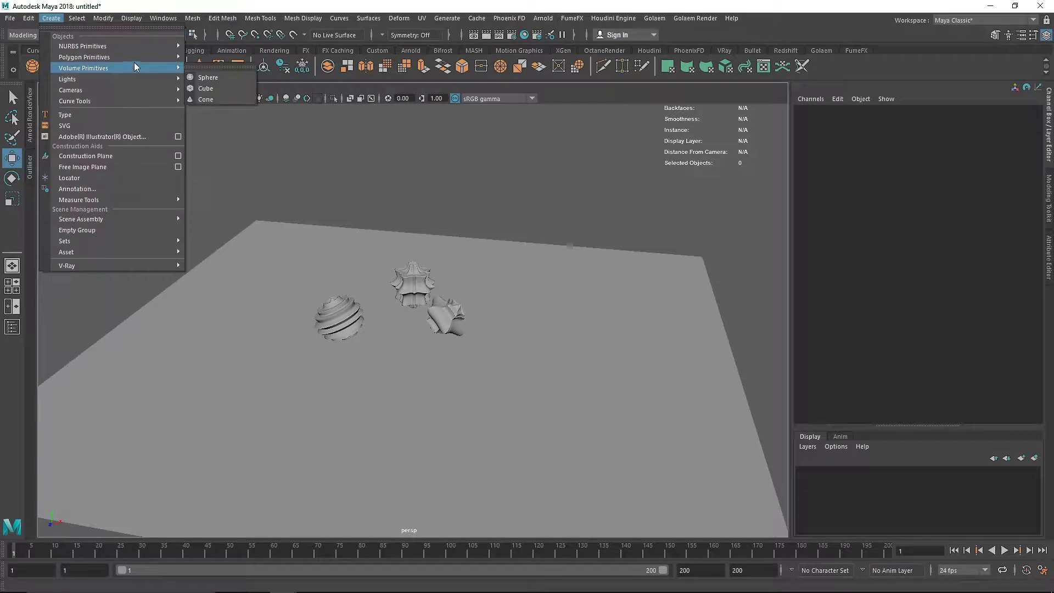
mouse_move(137, 60)
mouse_move(130, 90)
click(220, 93)
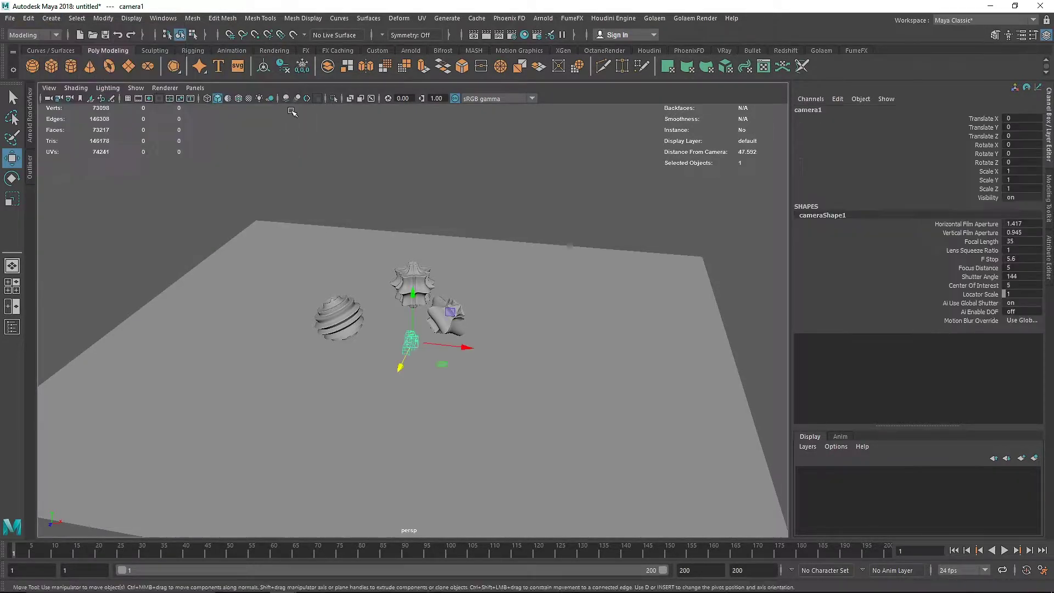
key(ctrl+a)
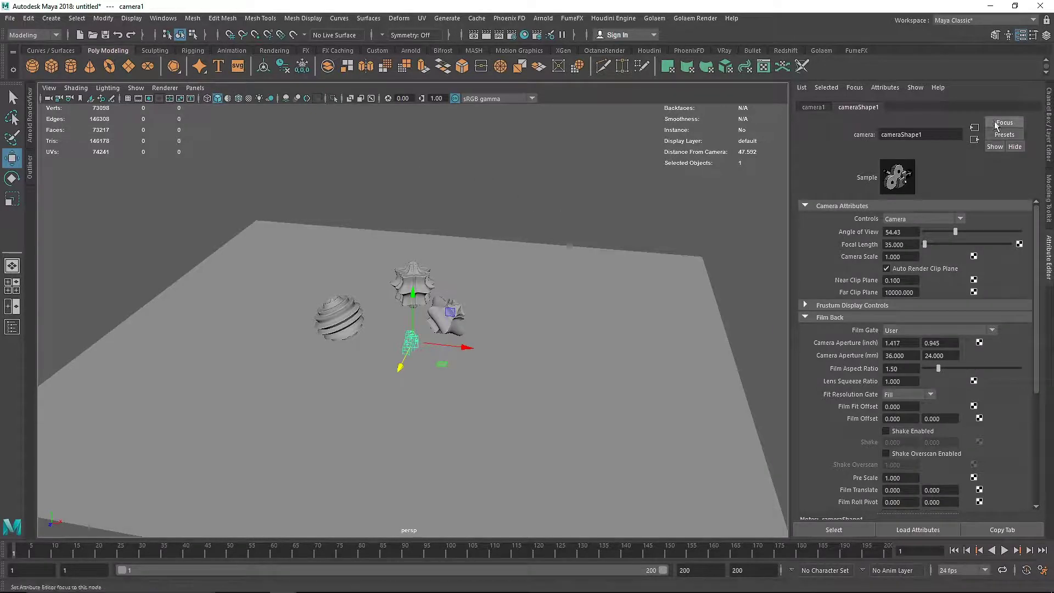
click(194, 88)
click(332, 99)
key(ctrl+a)
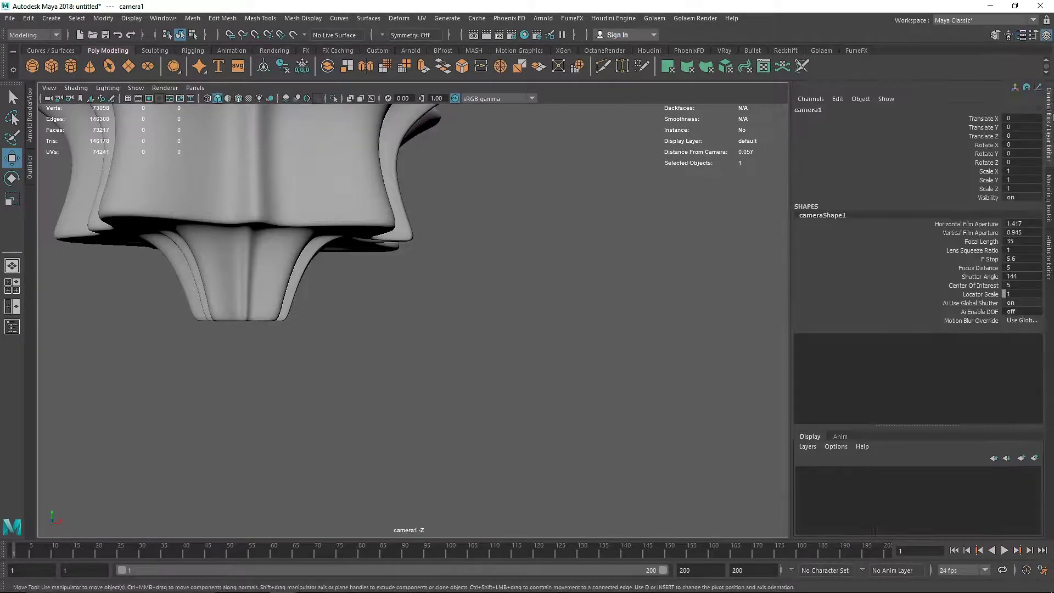
Pull the camera back to Translate Z 18 and raise it to Translate Y 1
click(1009, 136)
text(8)
key(Return)
middle_drag(1010, 136, 1017, 135)
click(1013, 127)
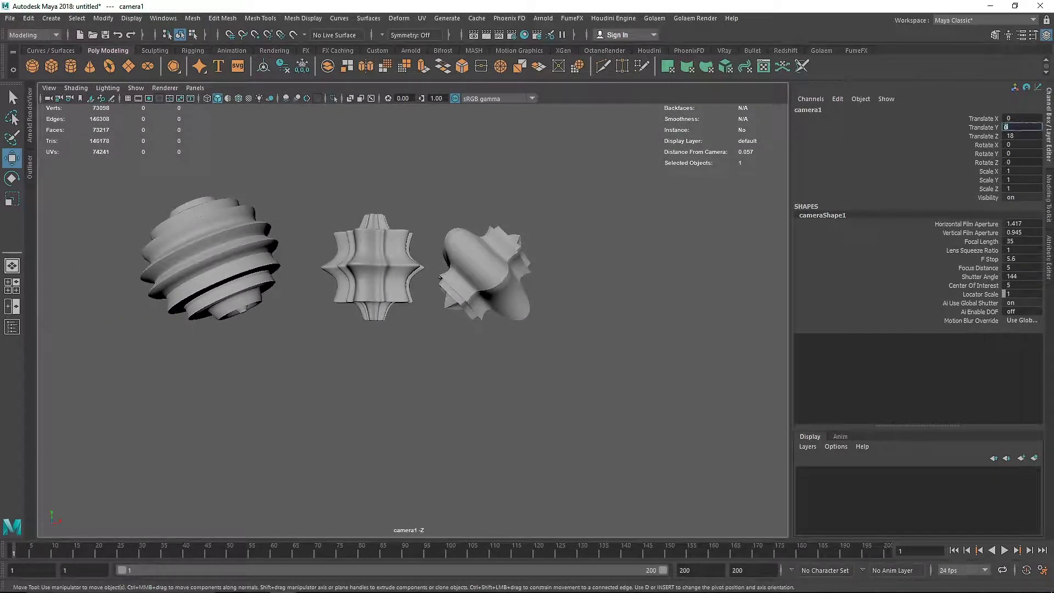
text(0.2)
key(Return)
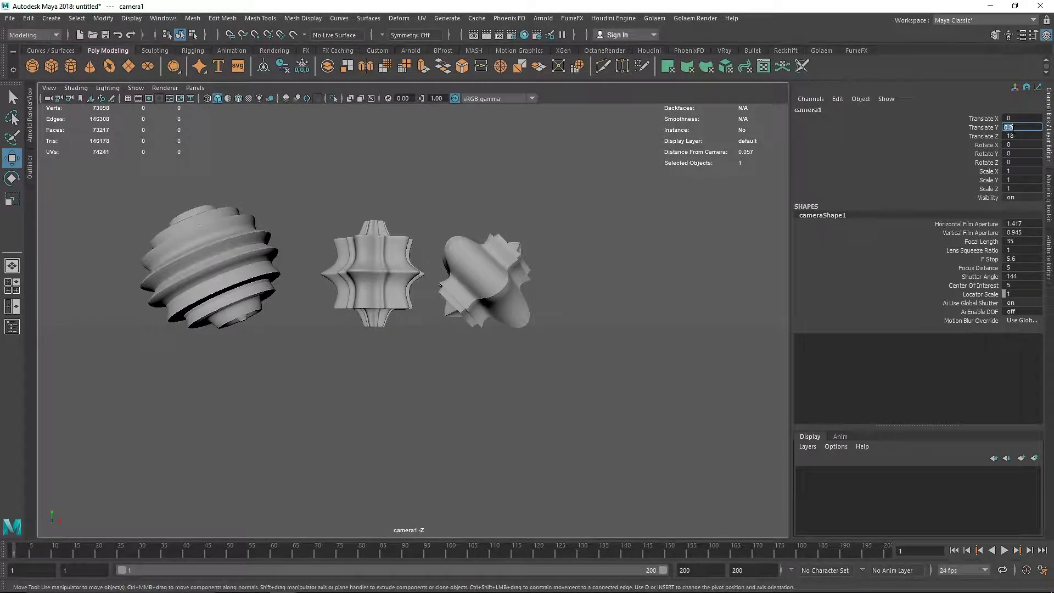
text(0.5)
key(Return)
text(1)
key(Return)
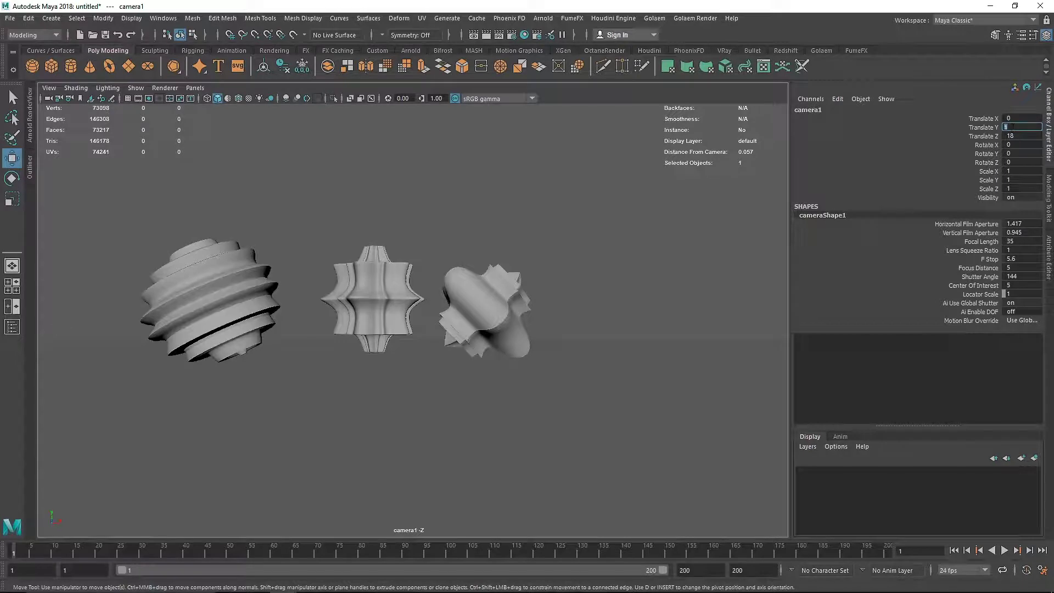
Show the resolution gate and reframe the shapes with the camera at Translate X -2 and Translate Z 14
click(148, 99)
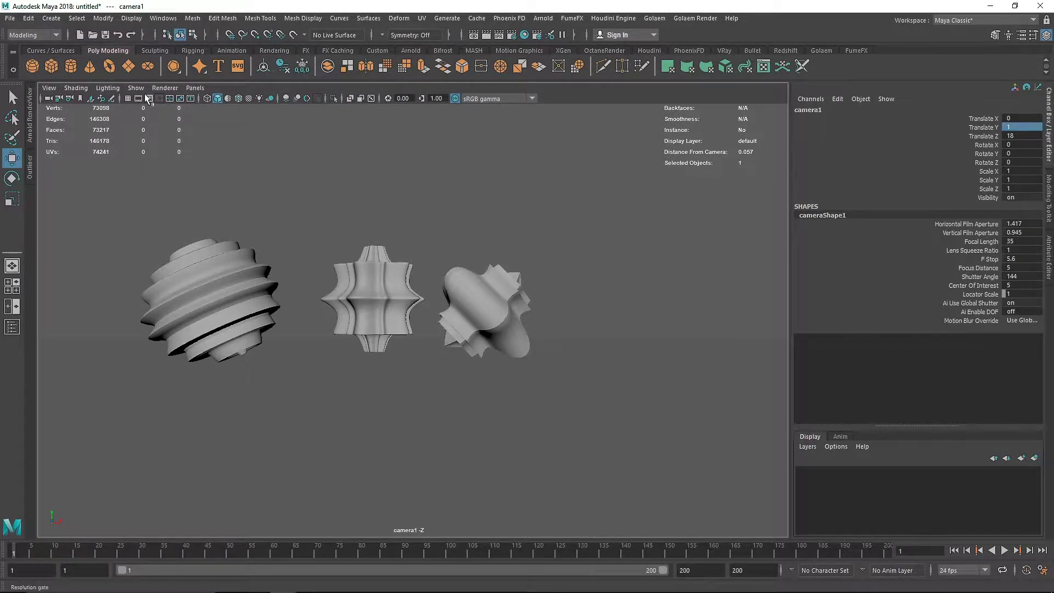
mouse_move(1013, 138)
middle_down()
mouse_move(1051, 136)
mouse_move(1024, 118)
mouse_move(1013, 138)
middle_up()
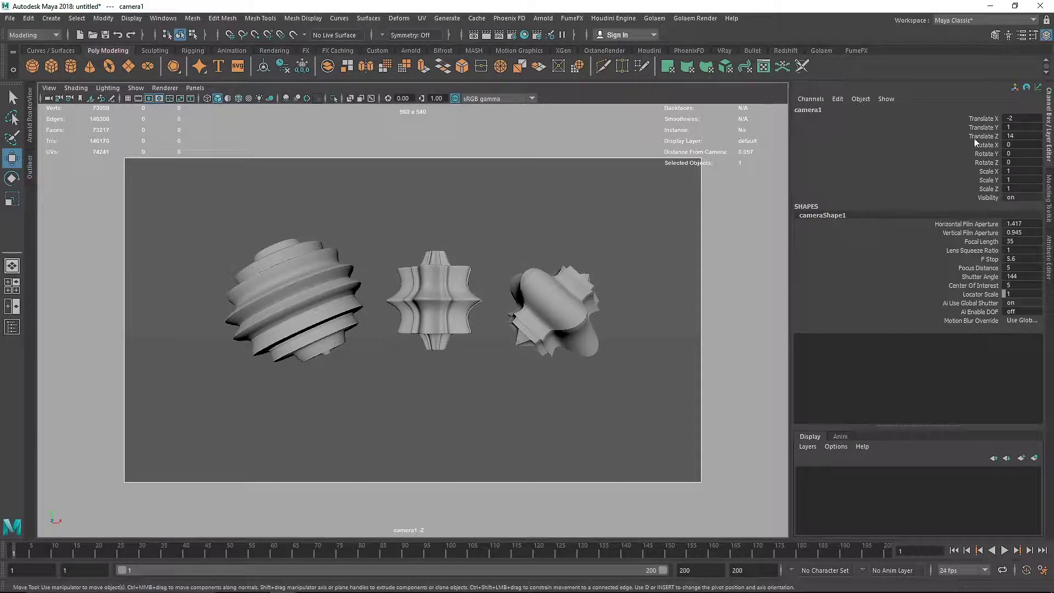
Return to the perspective view and extrude the ground plane's edge behind the shapes upward by about 22.56 as a wall
key(space)
drag(395, 229, 395, 138)
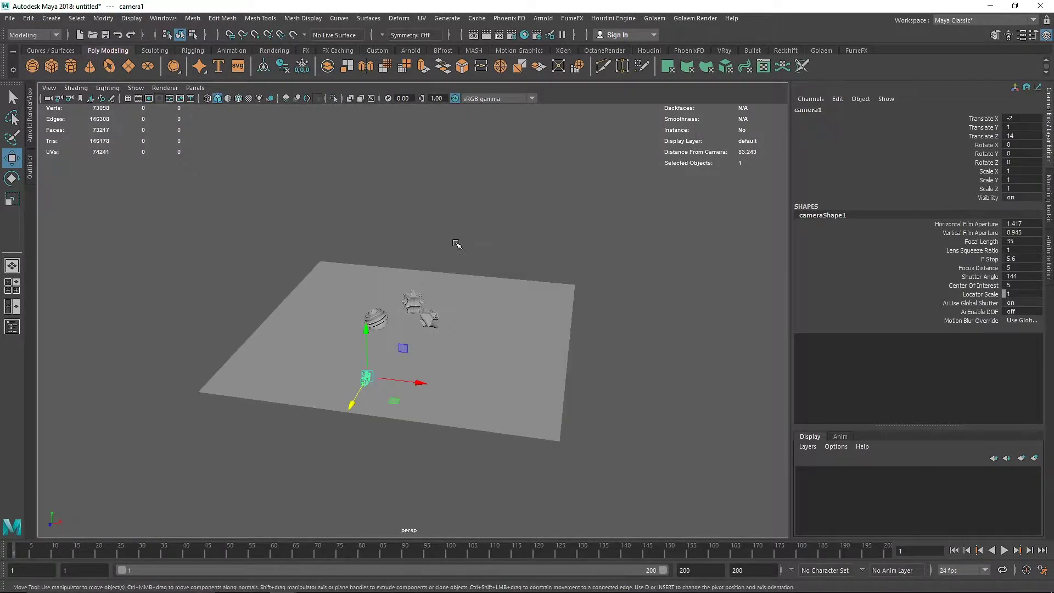
click(478, 278)
alt+drag(520, 281, 515, 273)
right_drag(496, 267, 498, 233)
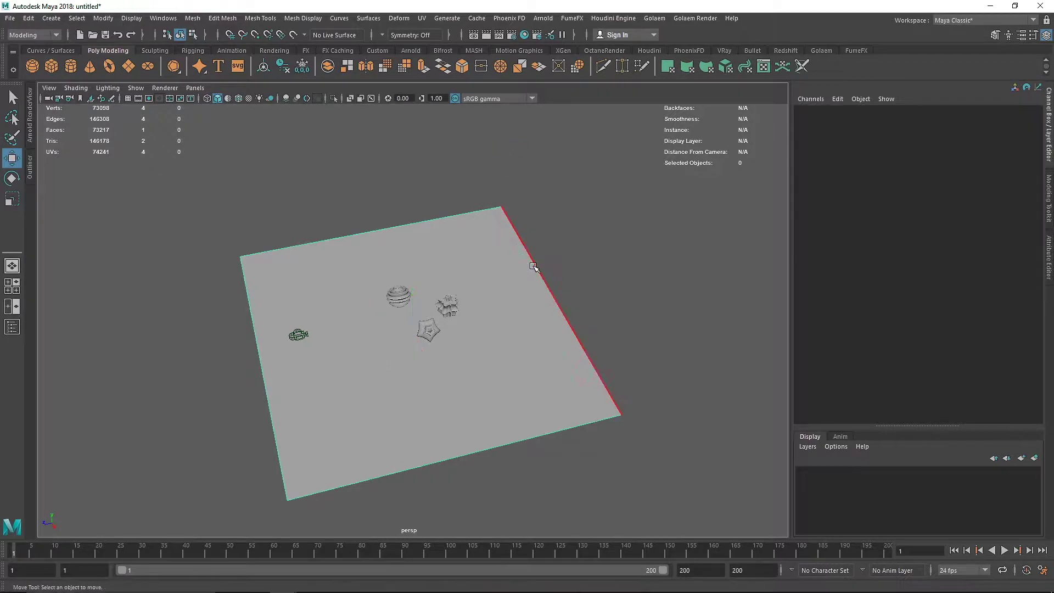
click(535, 268)
alt+drag(457, 299, 456, 274)
key(ctrl+e)
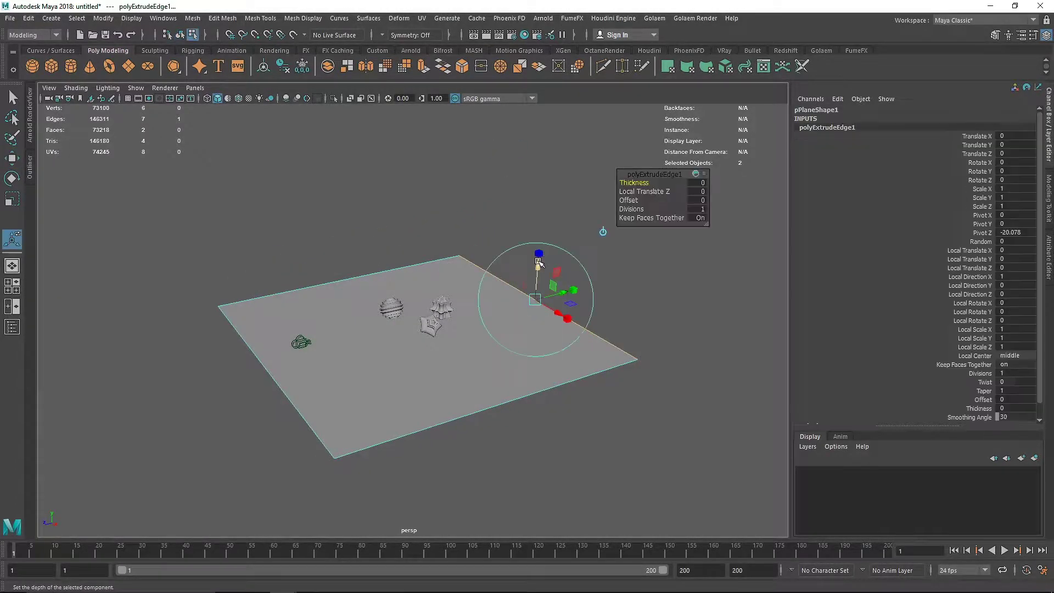
drag(547, 255, 565, 111)
alt+middle_drag(549, 131, 464, 211)
drag(464, 211, 465, 198)
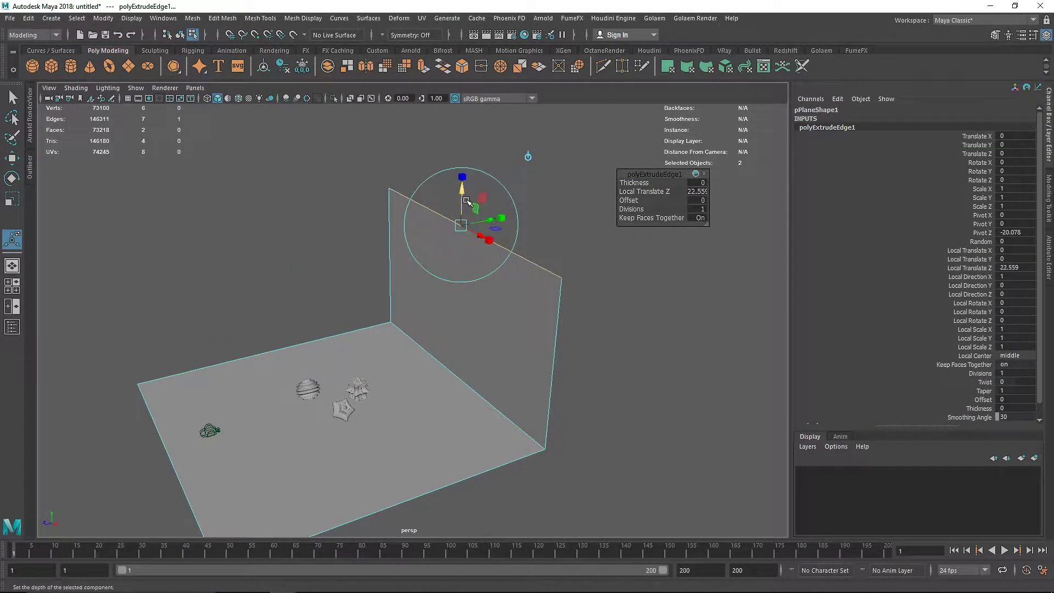
Extrude the wall's top edge backward by about 13.76 and raise it by about 3.34
key(ctrl+e)
drag(430, 231, 516, 213)
drag(546, 174, 547, 153)
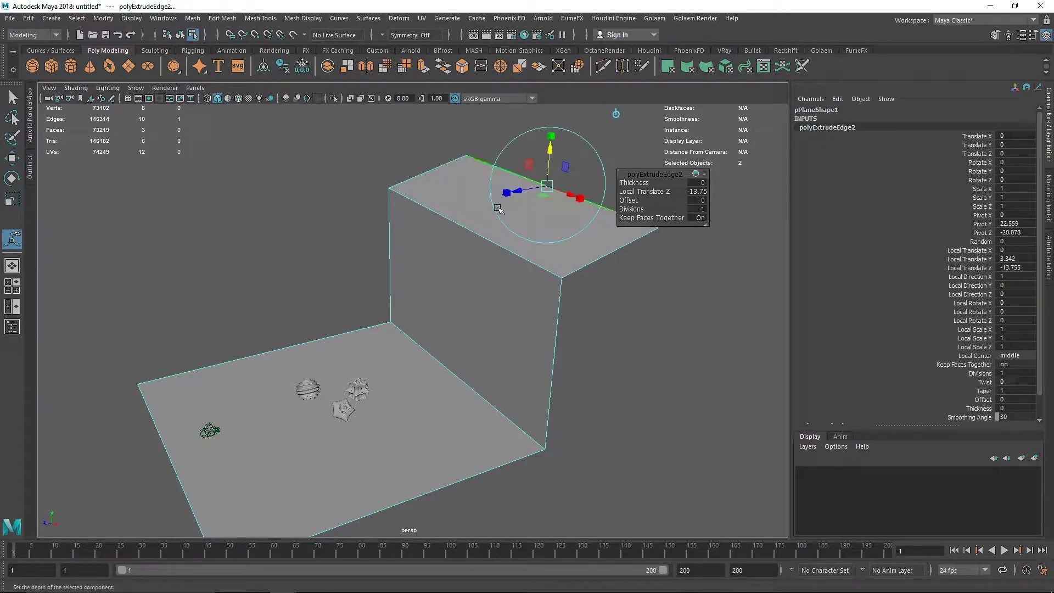
Bevel the backdrop's two horizontal corner edges with 12 segments and return to object mode
click(461, 231)
shift+click(447, 352)
shift+right_drag(454, 207, 494, 214)
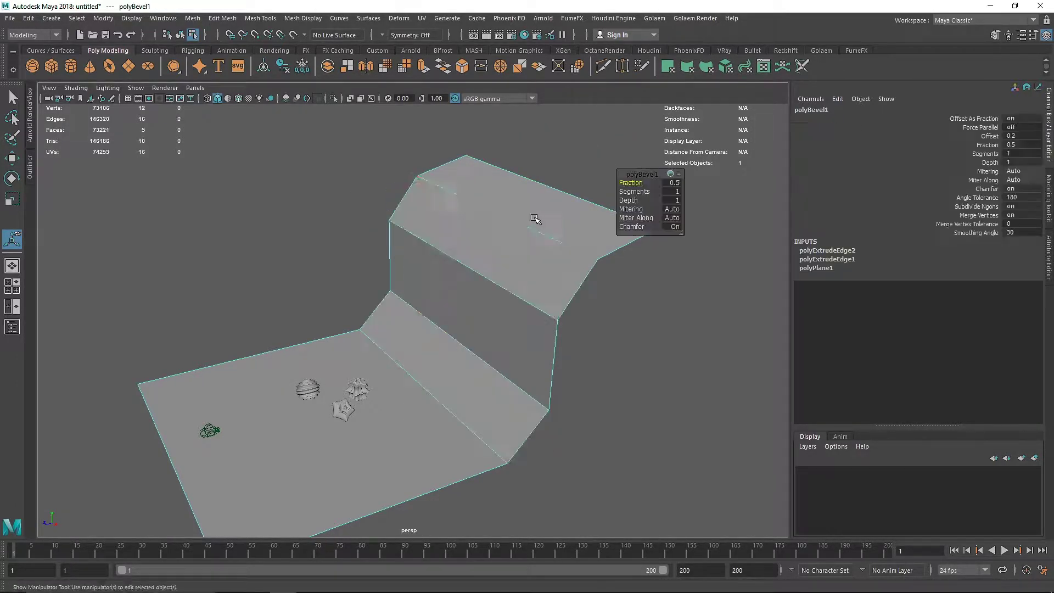
drag(635, 192, 667, 192)
key(q)
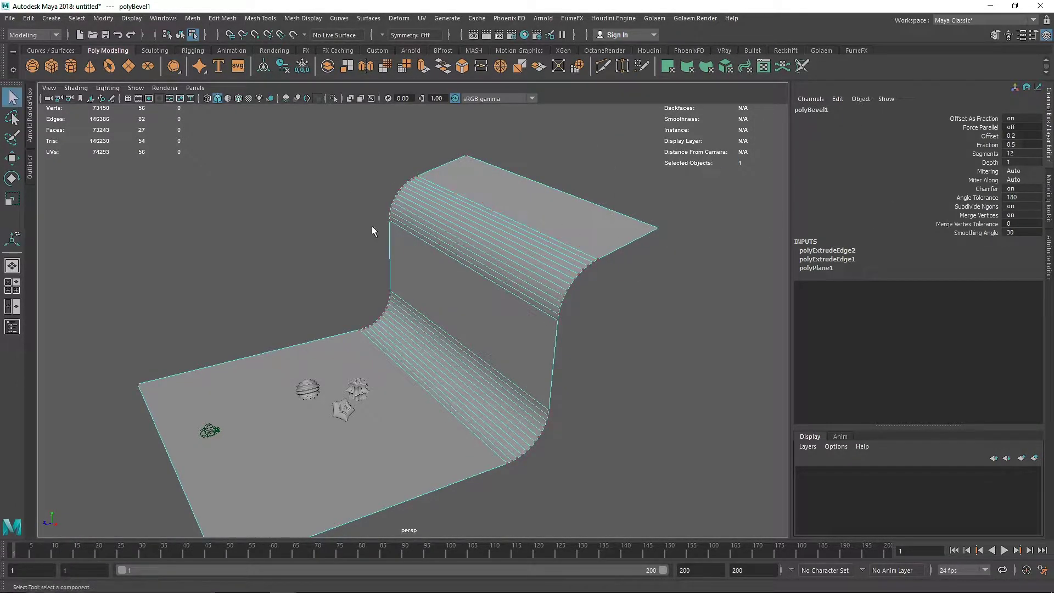
click(351, 241)
alt+drag(271, 292, 332, 299)
right_drag(379, 258, 479, 203)
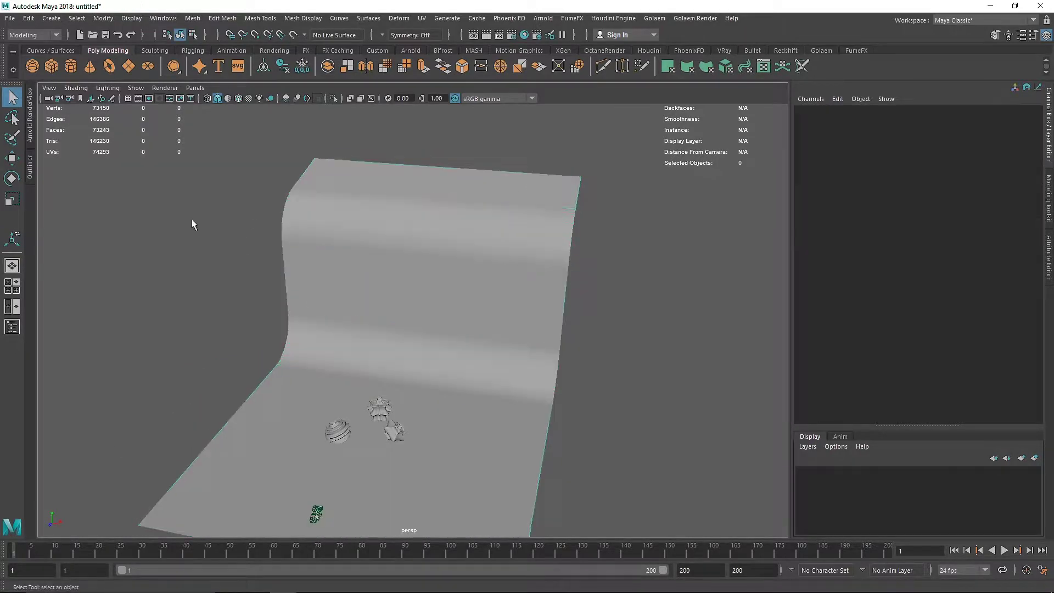
Look through camera1 again and lock the camera
click(195, 88)
mouse_move(288, 100)
click(338, 98)
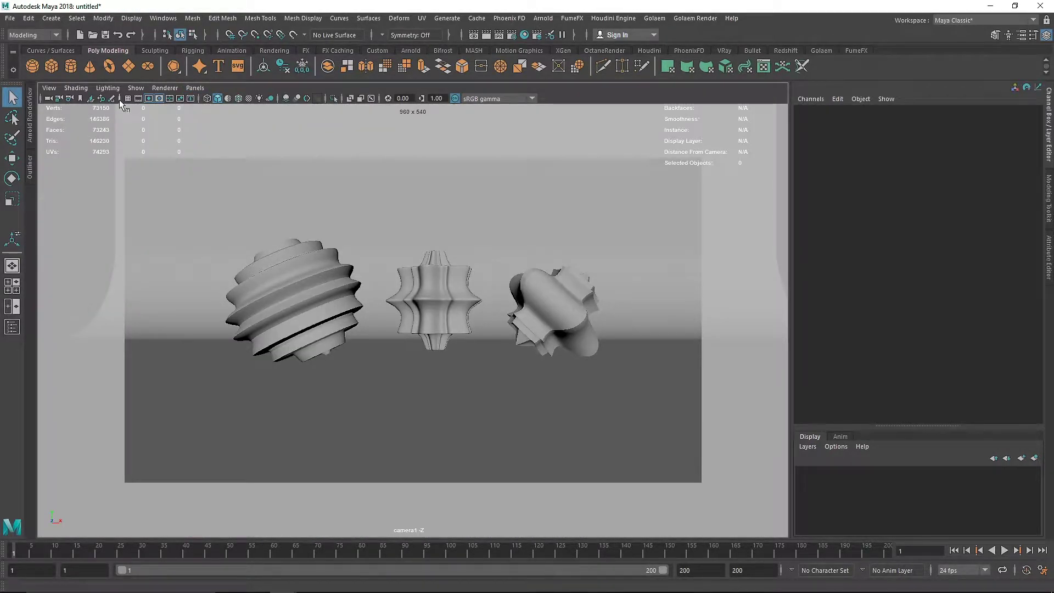
click(59, 99)
Open the Arnold RenderView, start an interactive render and widen the render panel
click(30, 119)
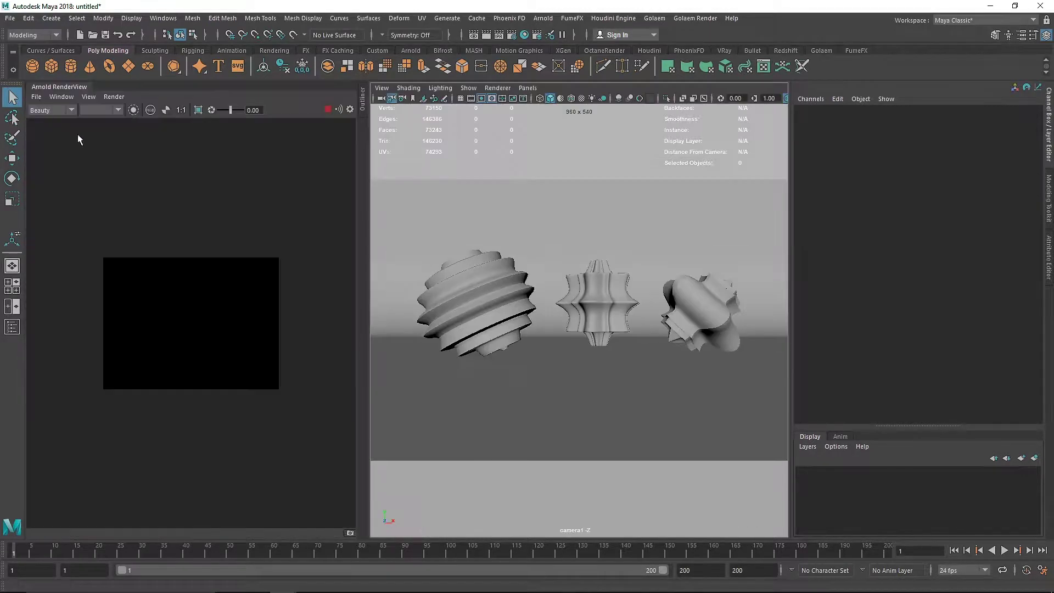
click(327, 109)
drag(367, 226, 689, 266)
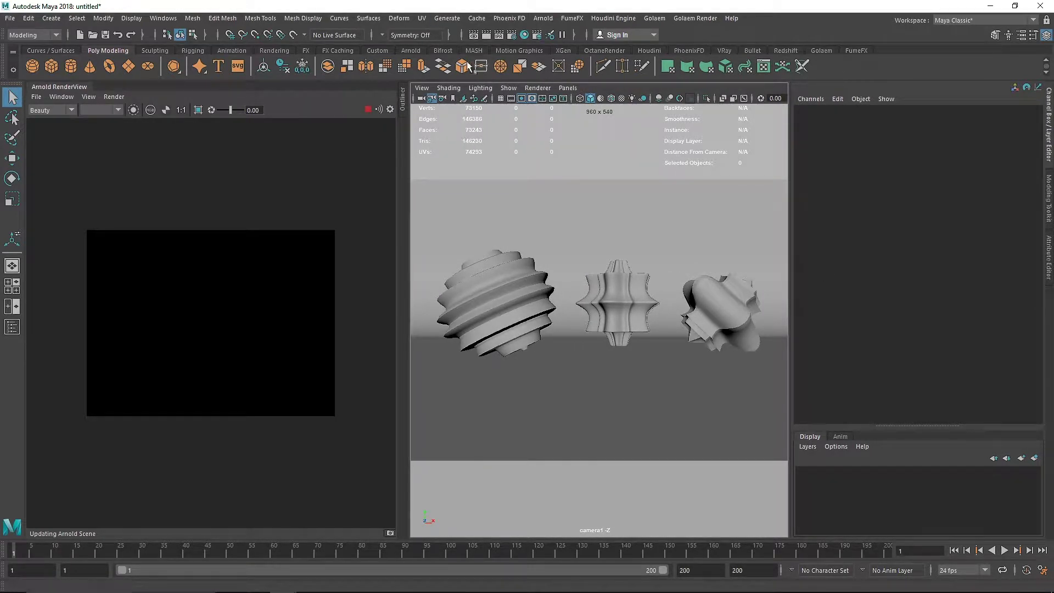
Add an Arnold SkyDome light to the scene and return to the perspective view
click(410, 50)
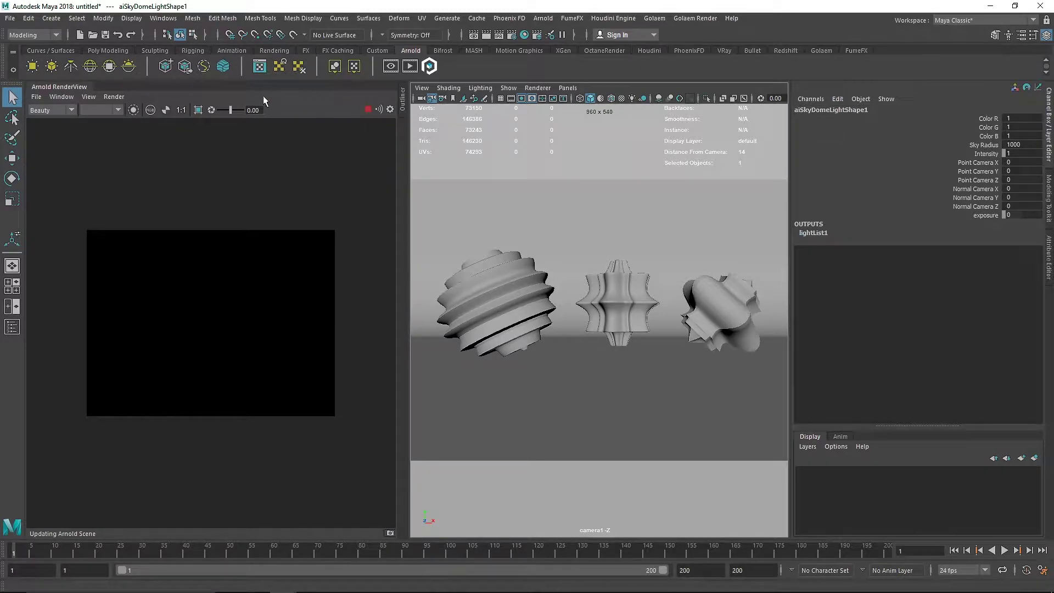
key(space)
drag(549, 236, 558, 151)
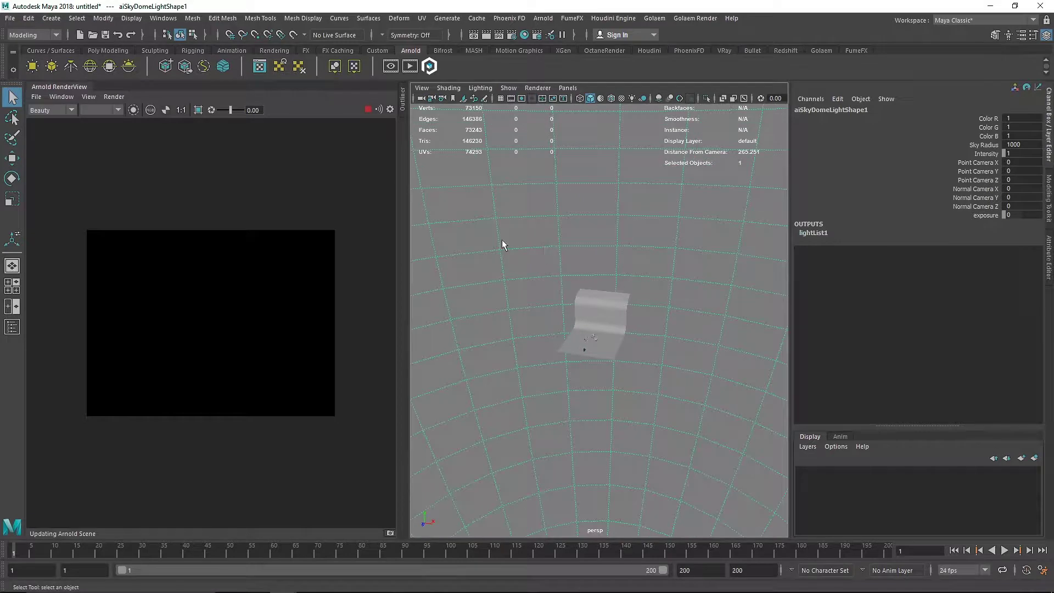
Update the full scene in the Arnold RenderView and render it through cameraShape1
click(367, 110)
click(114, 97)
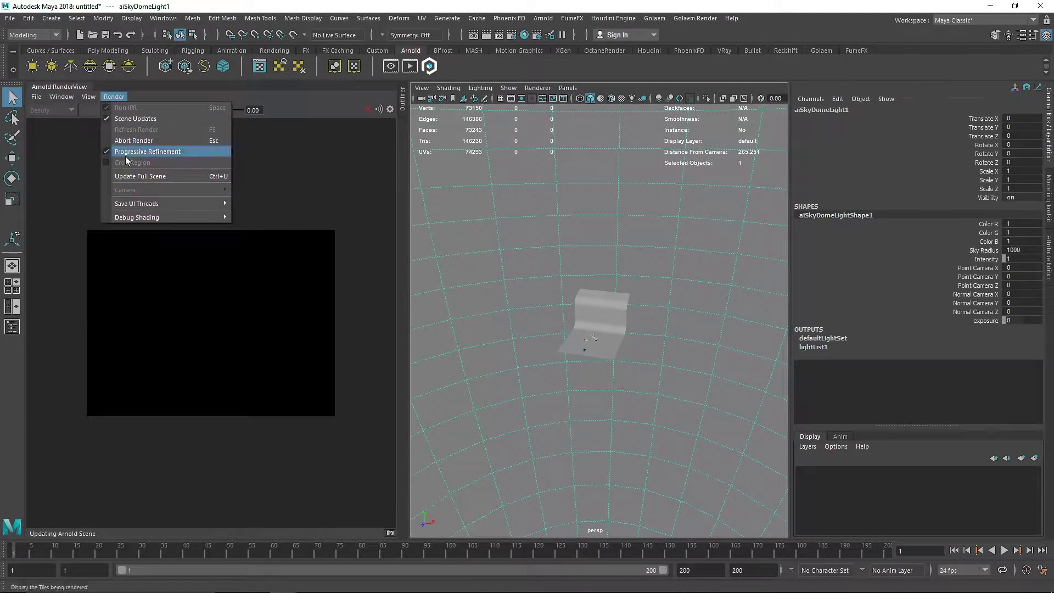
click(140, 176)
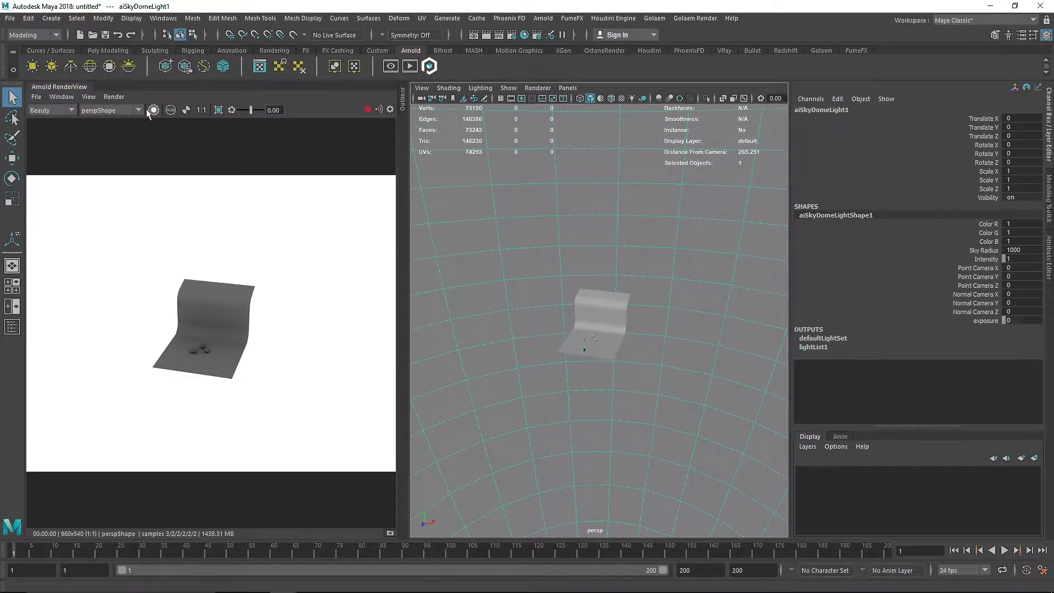
click(122, 127)
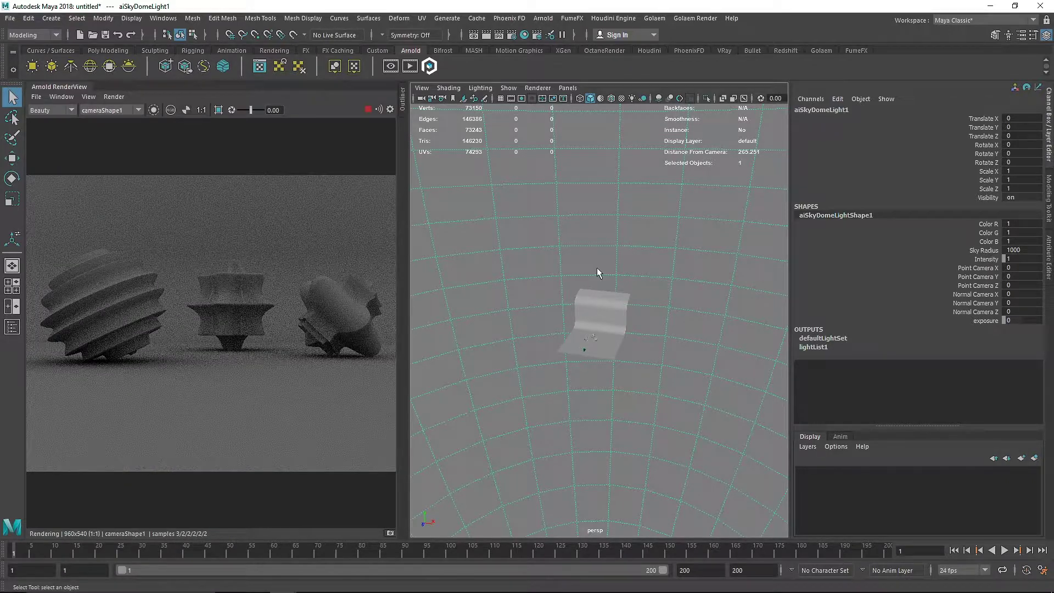
Set the SkyDome light's exposure to 1 and its samples to 5
key(ctrl+a)
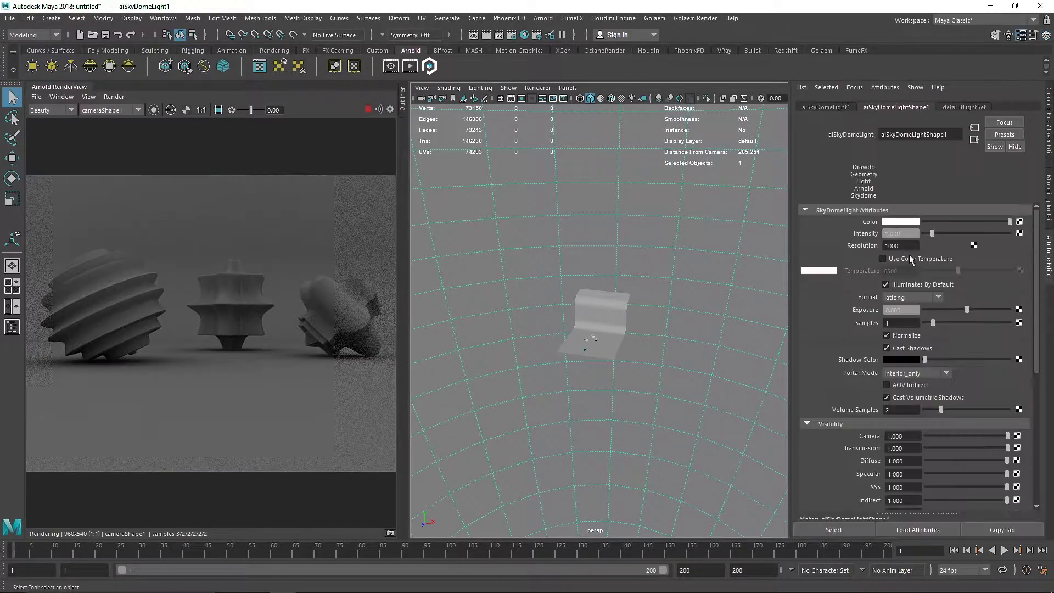
drag(915, 309, 835, 305)
text(1)
key(Return)
drag(906, 322, 844, 318)
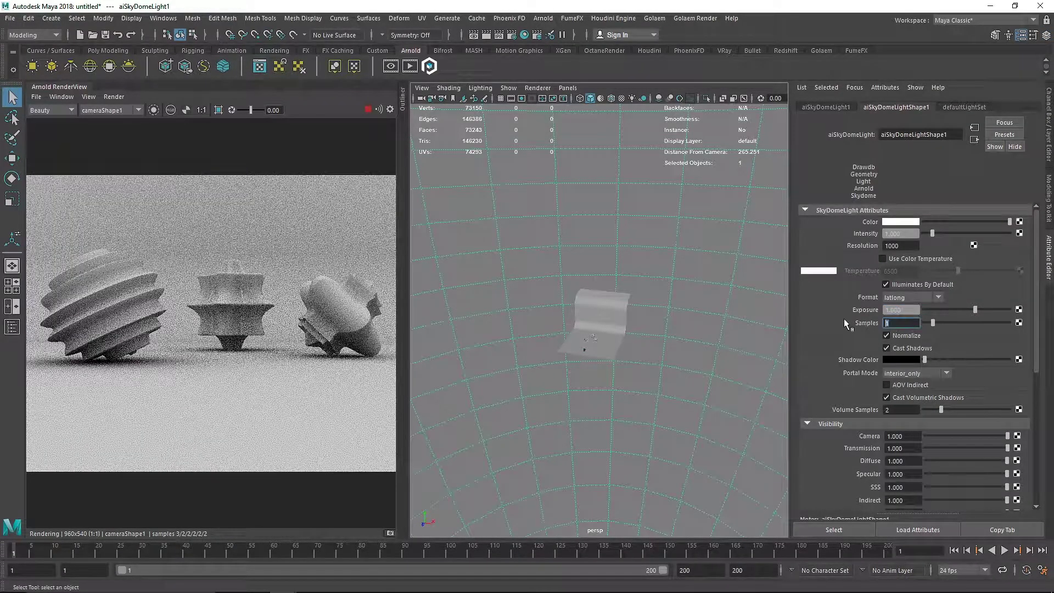
text(5)
key(Return)
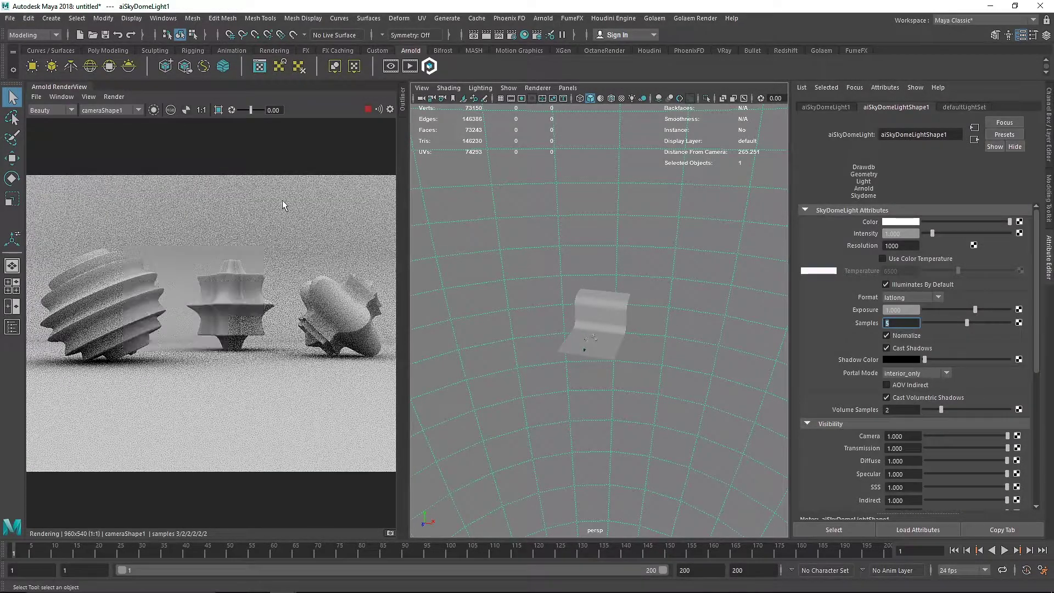
Fit the rendered image to the render panel and look through camera1 in the viewport
key(f)
click(568, 88)
mouse_move(577, 97)
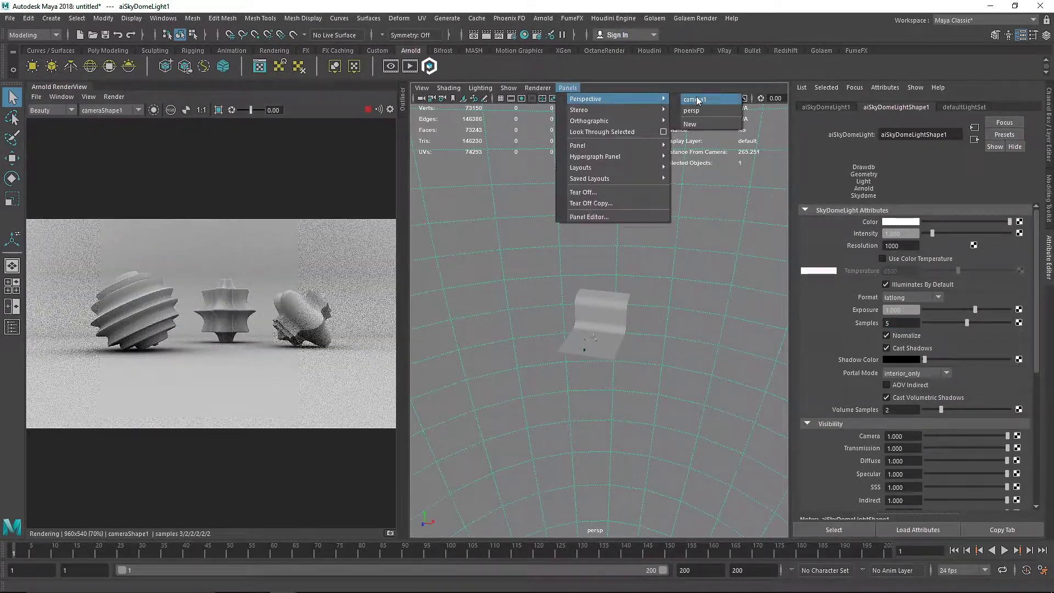
click(693, 107)
Stop the render and assign a new Ai Standard Surface material to the curved backdrop
click(551, 233)
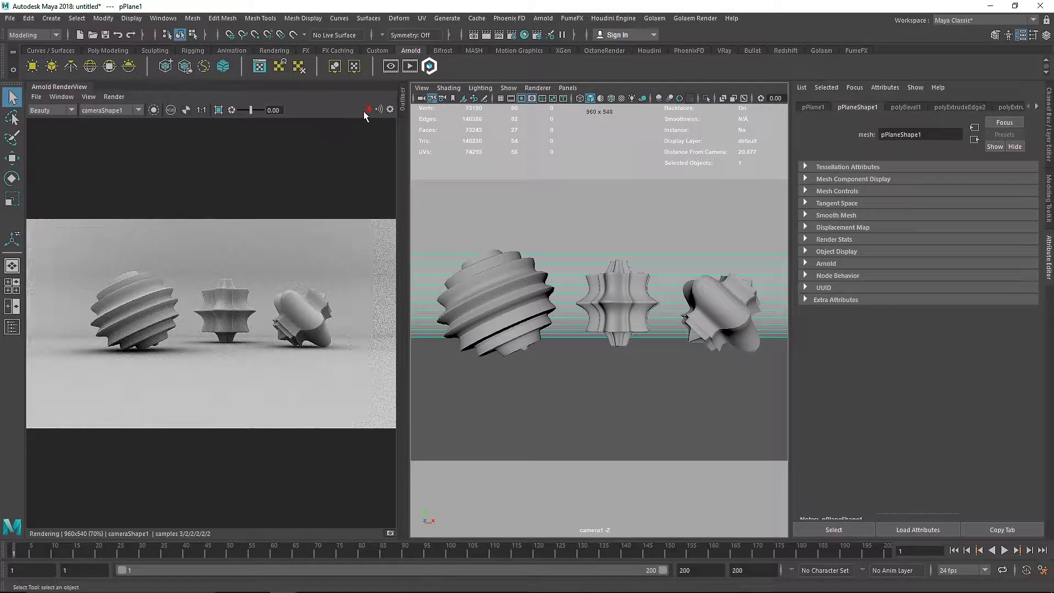
right_drag(589, 225, 585, 492)
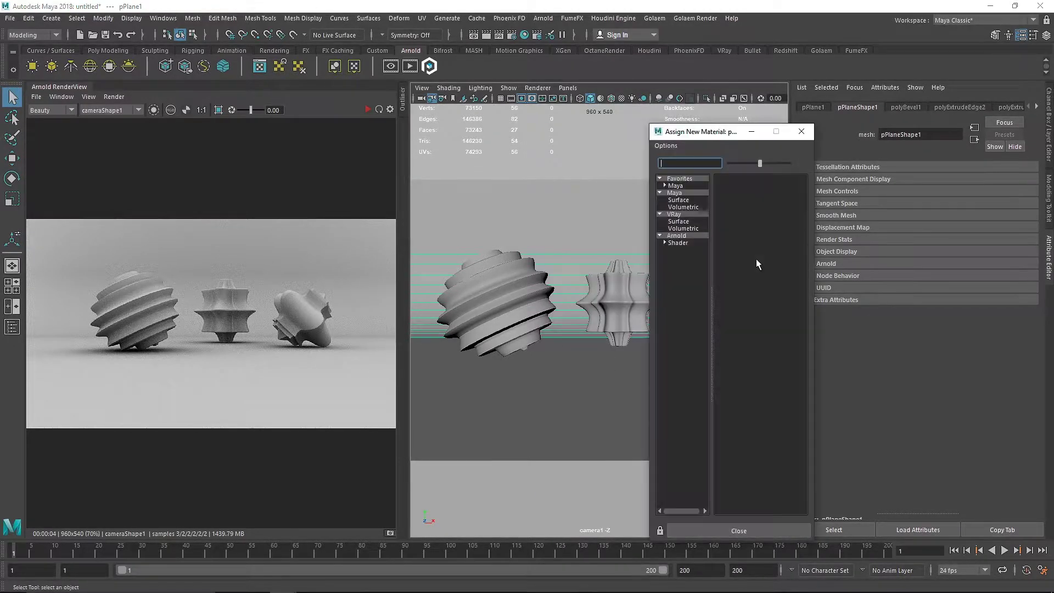
click(677, 235)
click(779, 259)
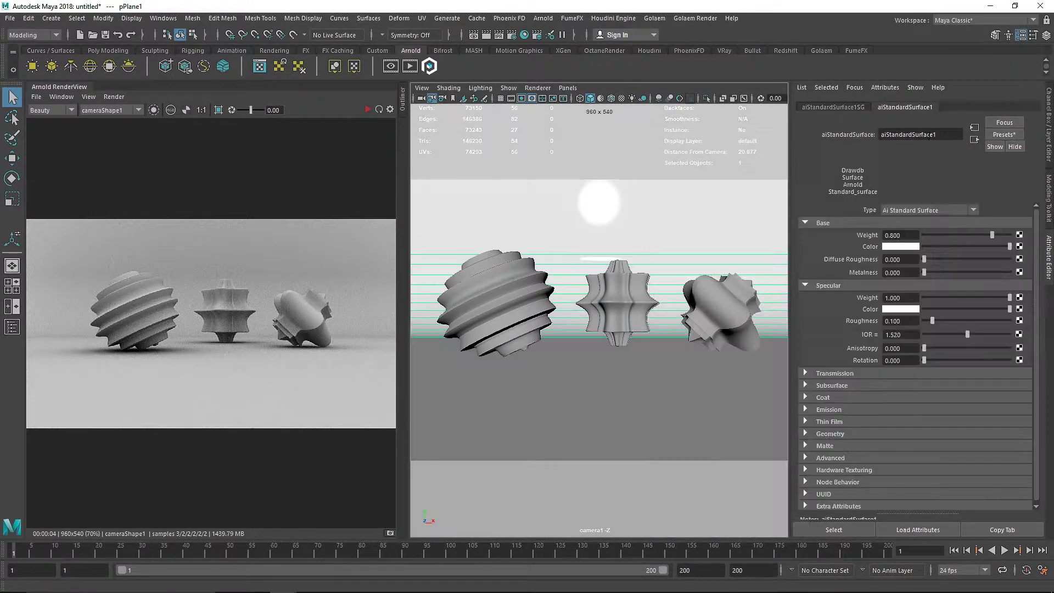
Rename the backdrop material as Floor and set its base weight to 1
double_click(937, 141)
text(Floor)
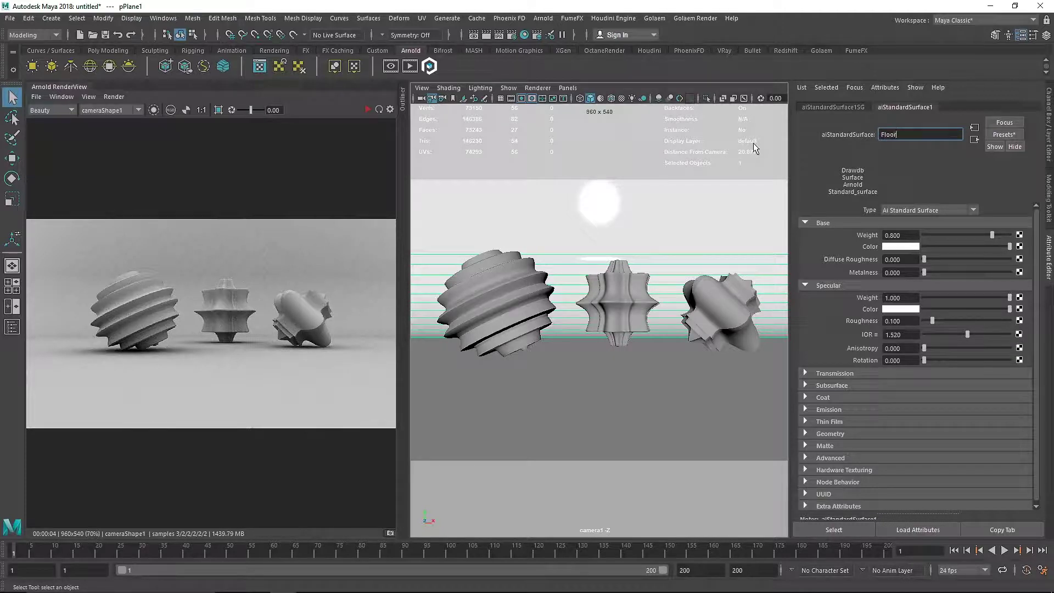
key(Return)
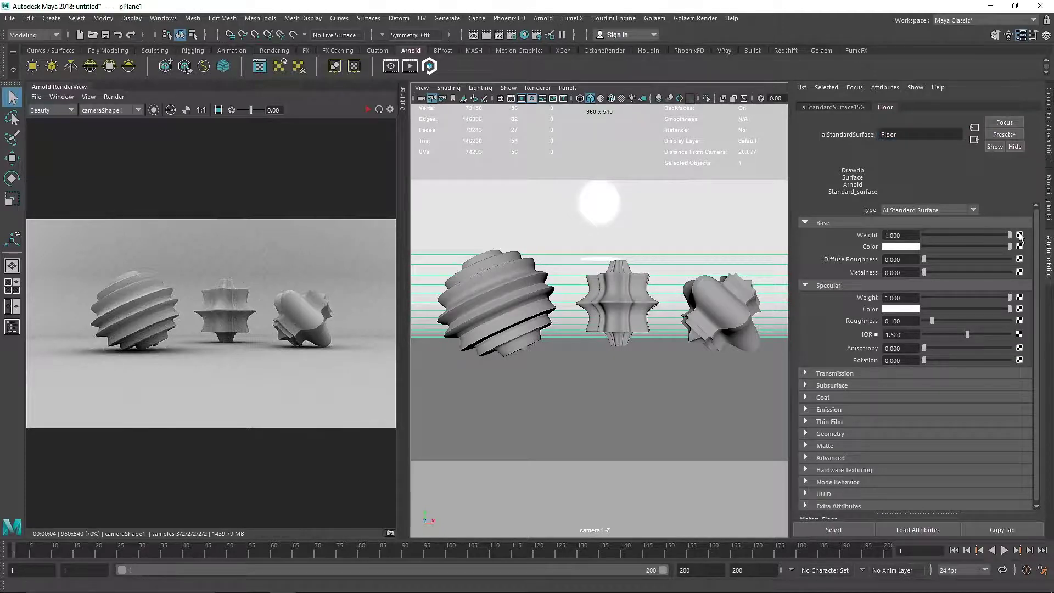
Set the Floor material's base color to a light cream with hue 39.231, saturation 0.340 and value 0.876
click(907, 250)
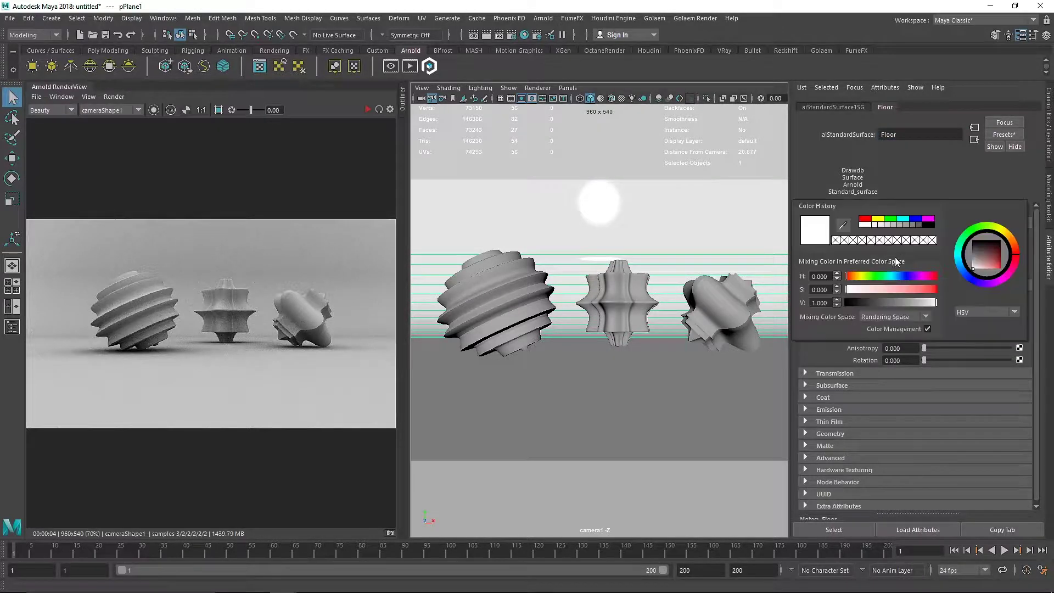
click(858, 277)
drag(913, 289, 895, 289)
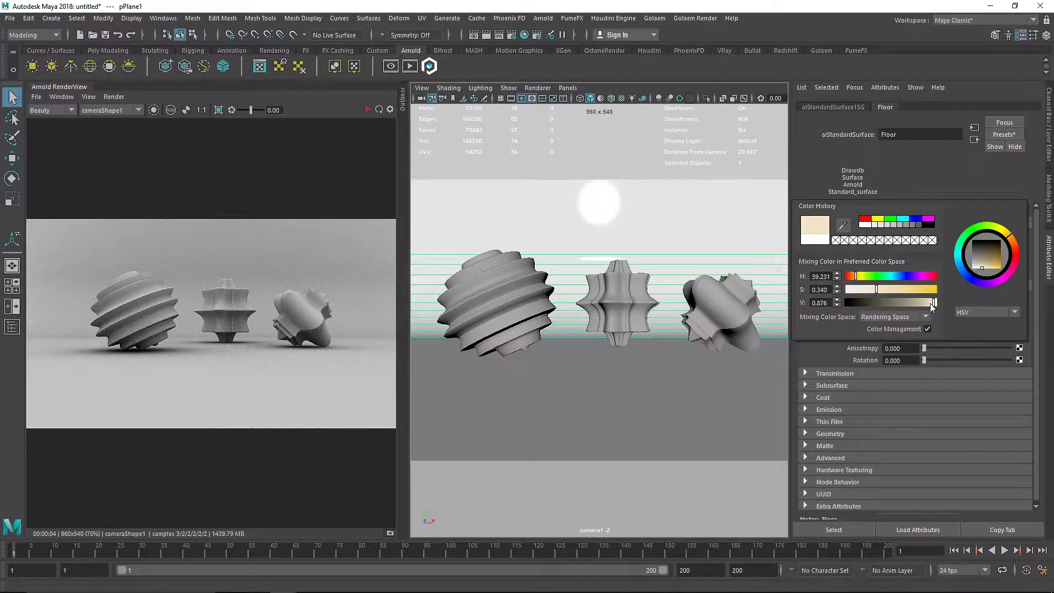
Set the Floor material's specular weight to 0.1 and specular roughness to 0.5
click(919, 298)
text(.1)
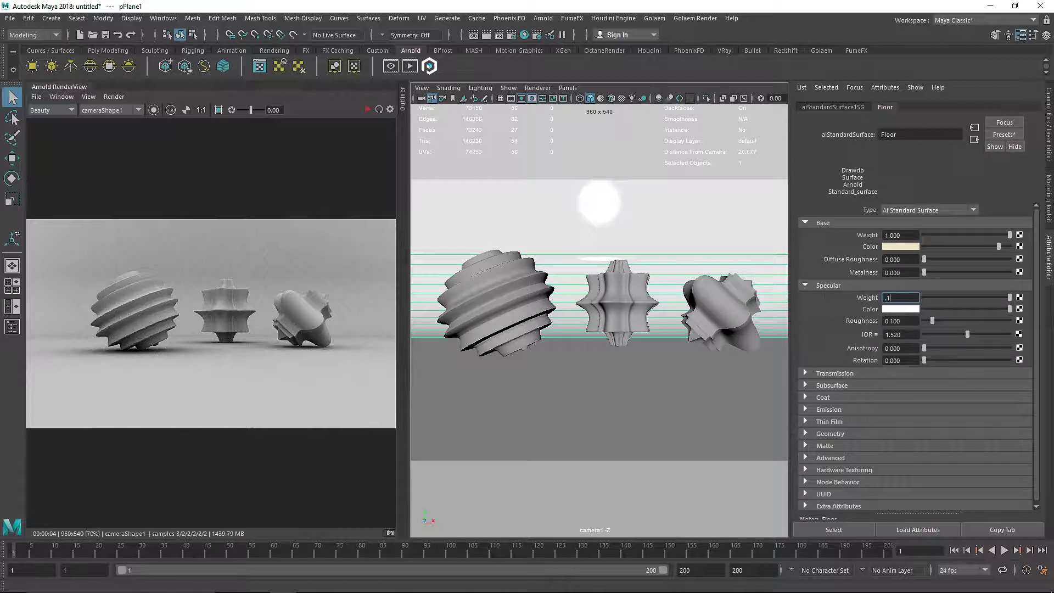
key(Tab)
text(.5)
key(Return)
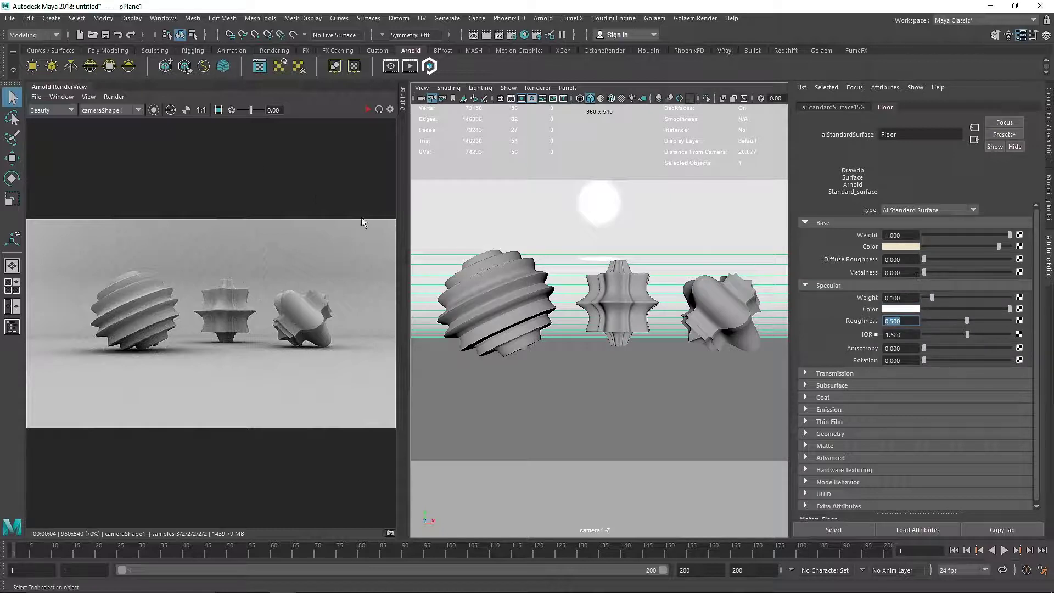
Run an Arnold test render, then set the SkyDome light's exposure to 0 from the perspective view
click(368, 110)
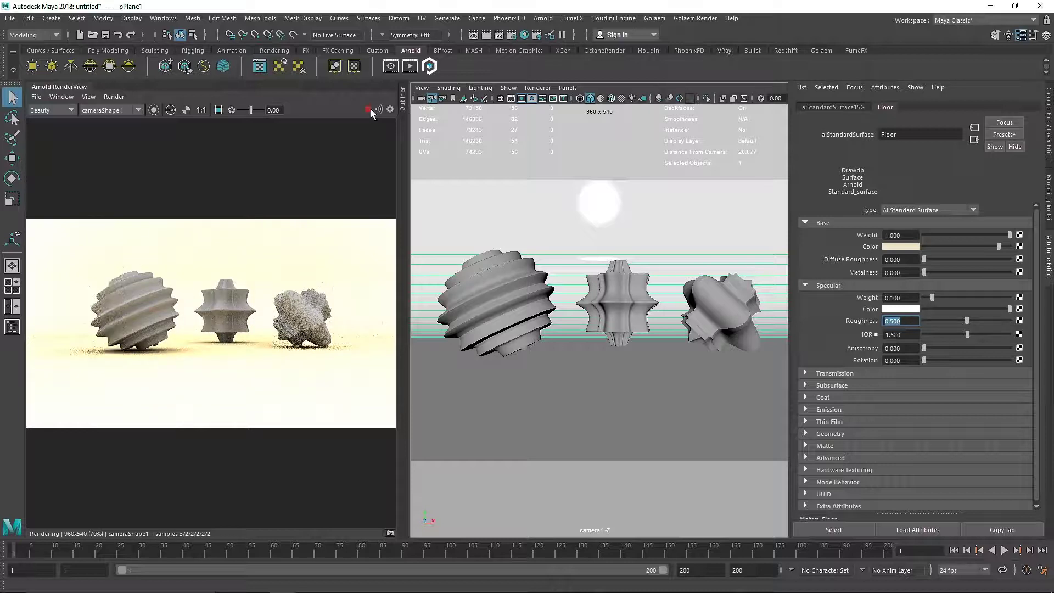
click(616, 203)
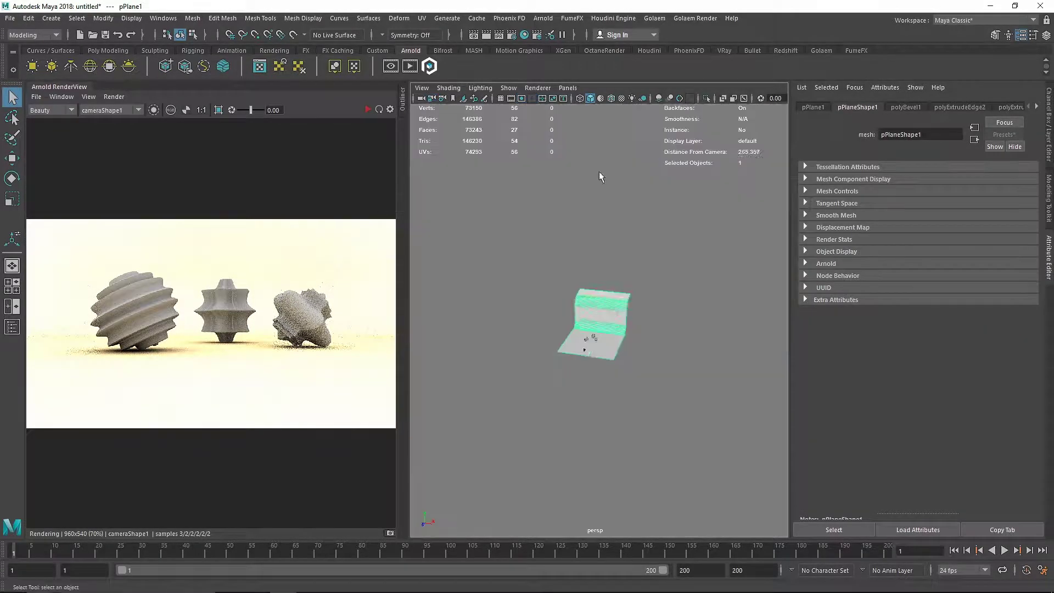
click(601, 234)
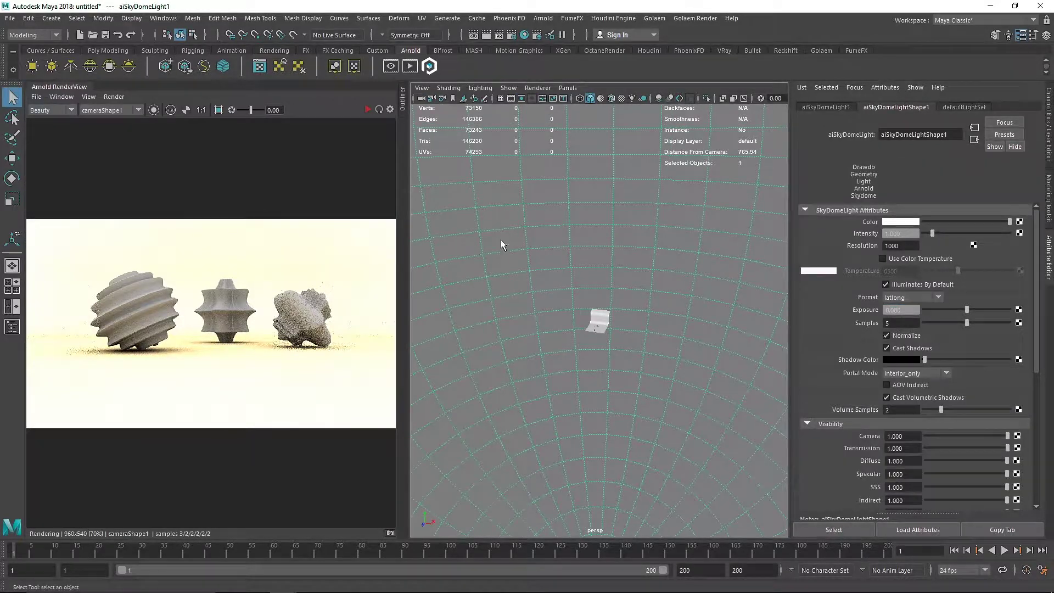
Look through camera1 in the viewport again and restart the Arnold render
scroll(552, 243, up, 5)
click(565, 90)
mouse_move(604, 99)
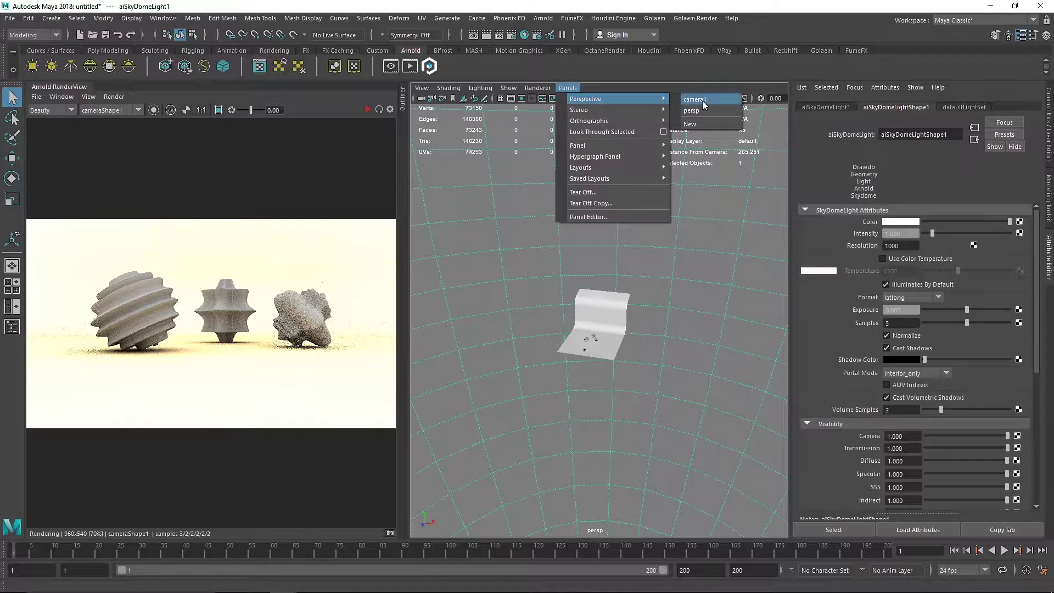
click(702, 100)
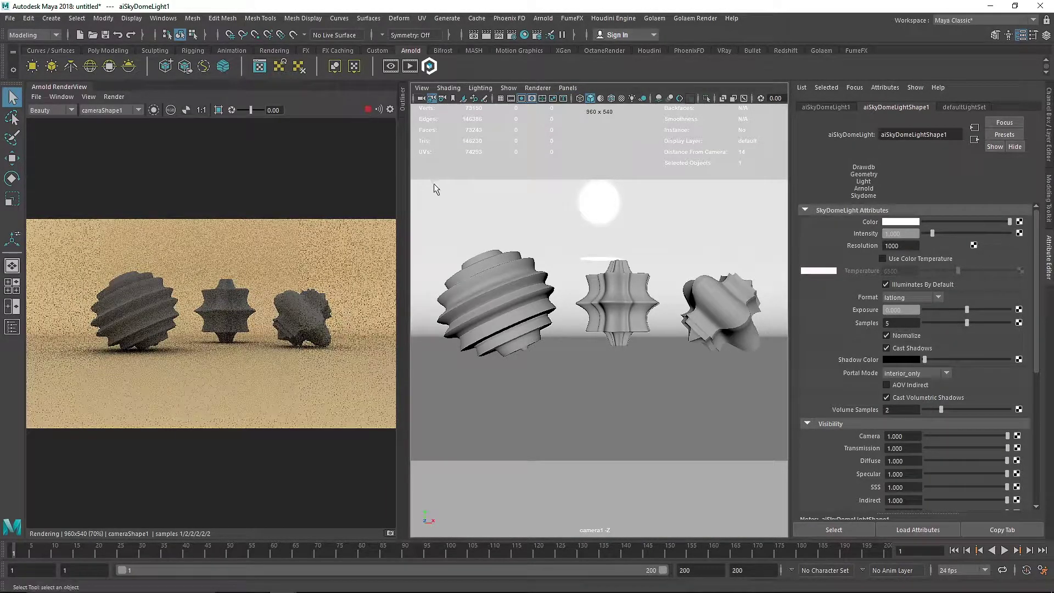
Select the large ridged super shape and close the Arnold RenderView panel
click(522, 324)
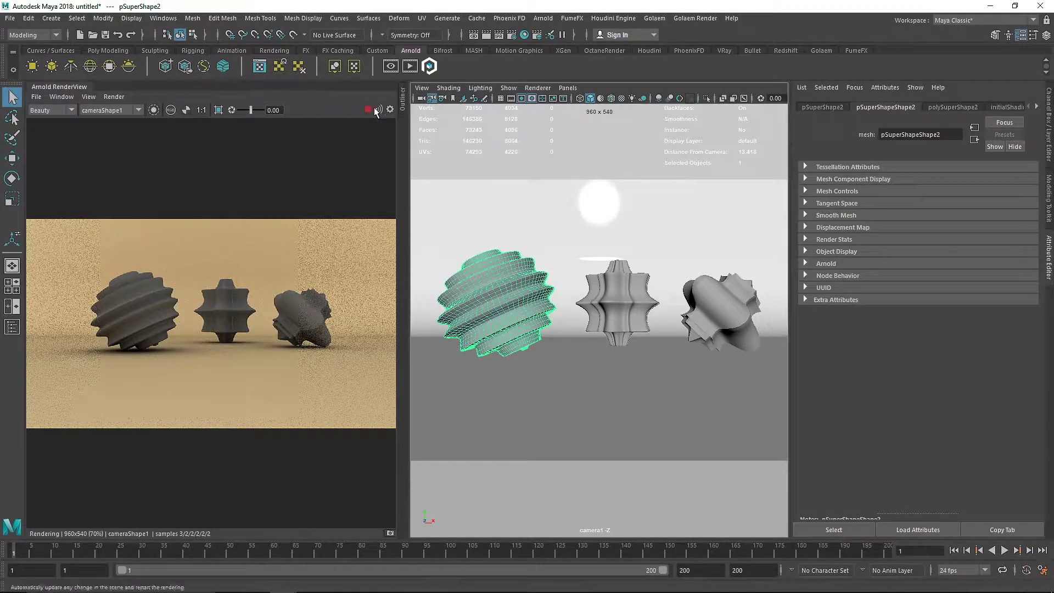
right_click(51, 88)
click(82, 130)
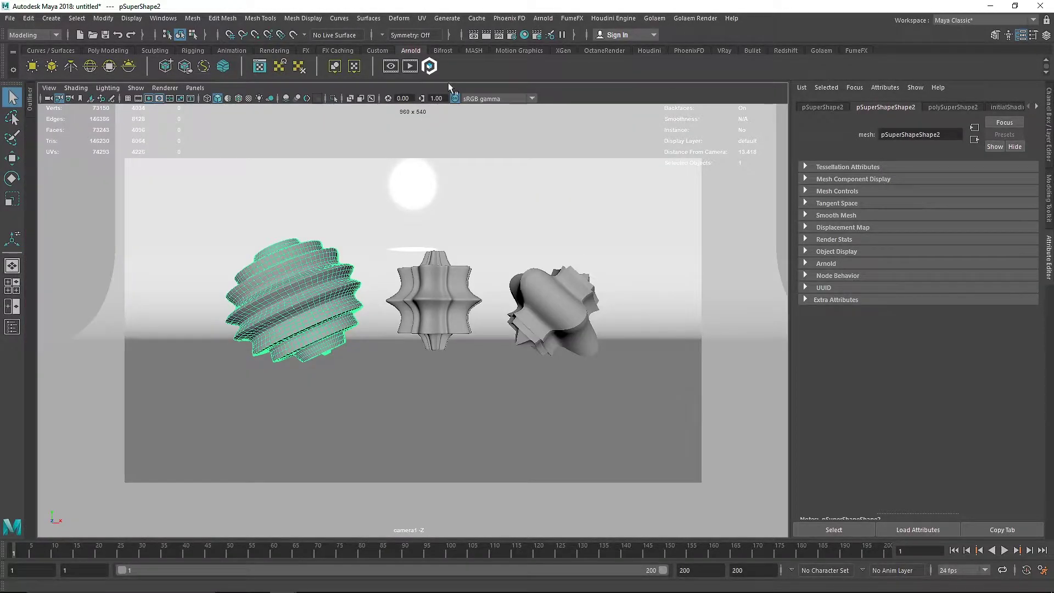
Open the Hypershade and create an aiStandardSurface material from the Arnold nodes
click(523, 37)
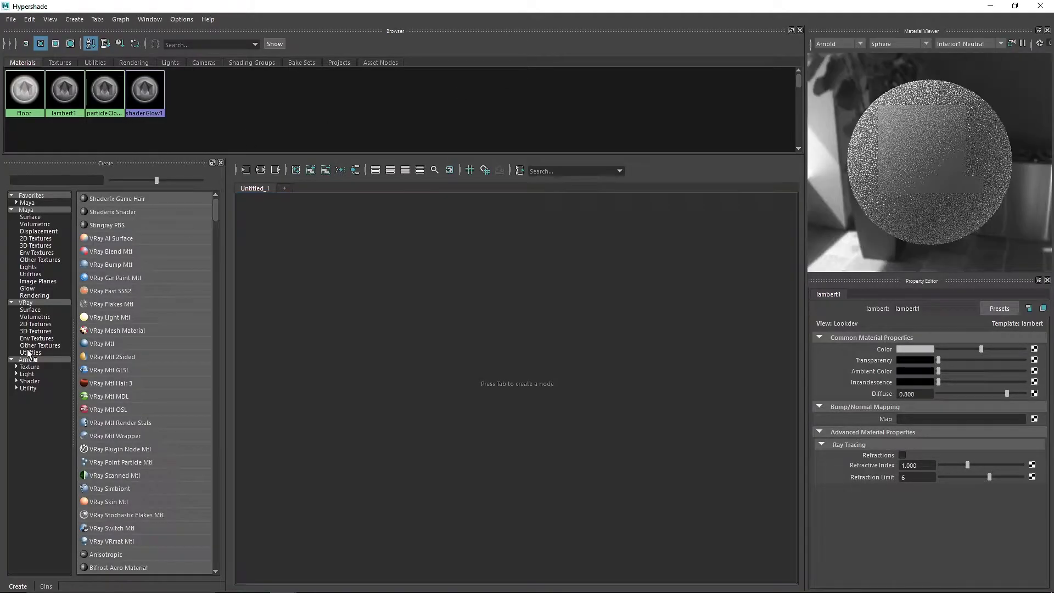
click(28, 360)
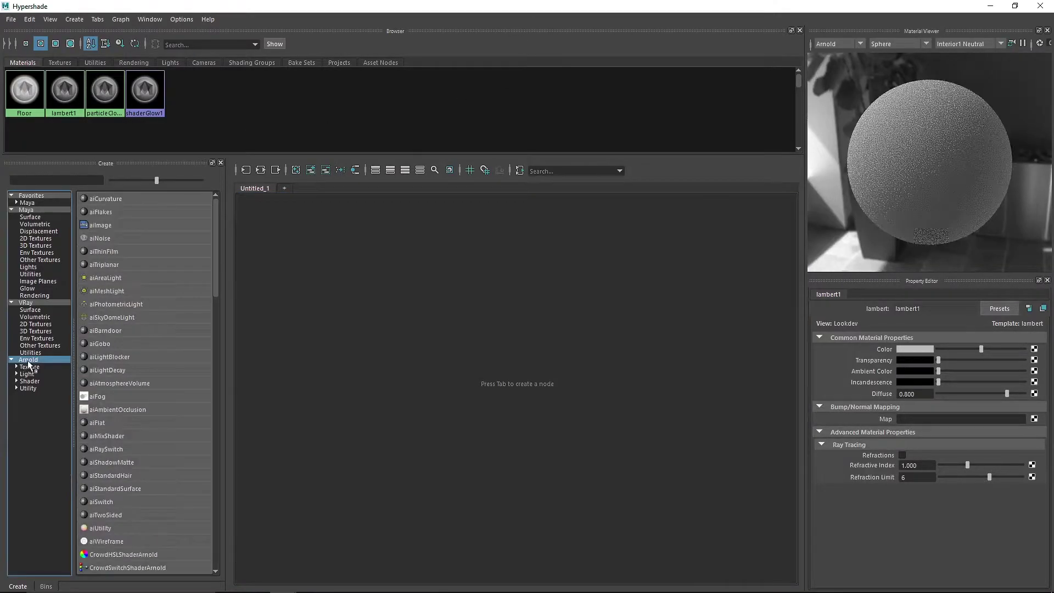
scroll(184, 379, down, 3)
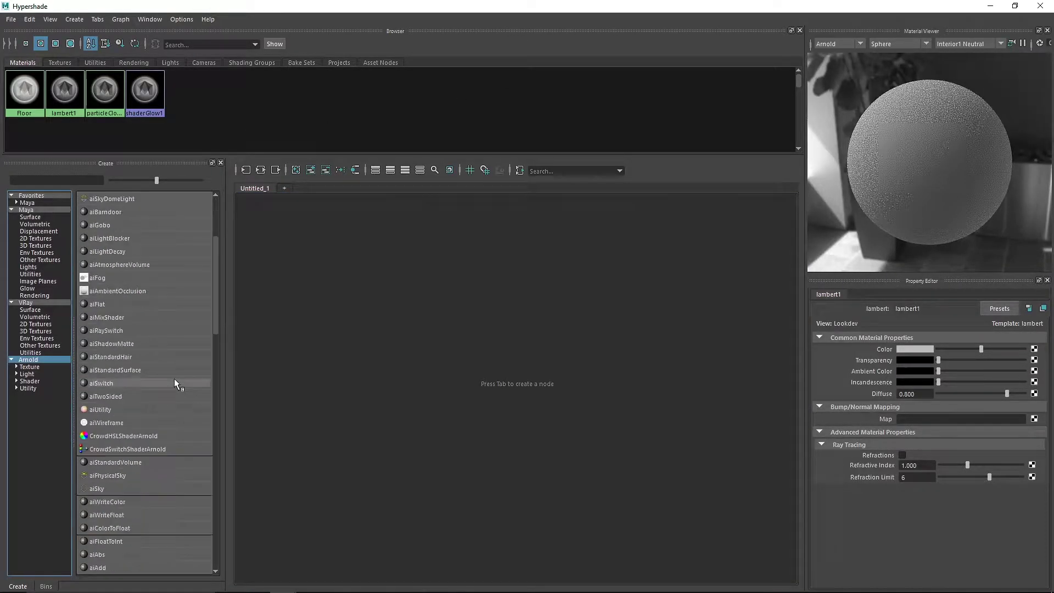
click(137, 373)
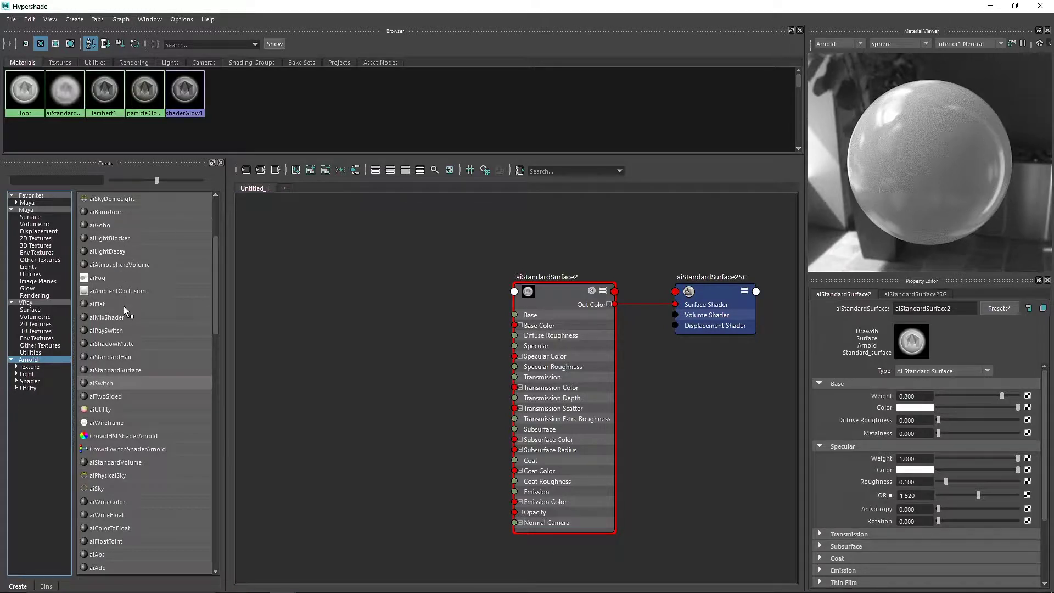
Create an aiNoise node and connect its Out Color to the Base Color of aiStandardSurface2
scroll(130, 269, up, 3)
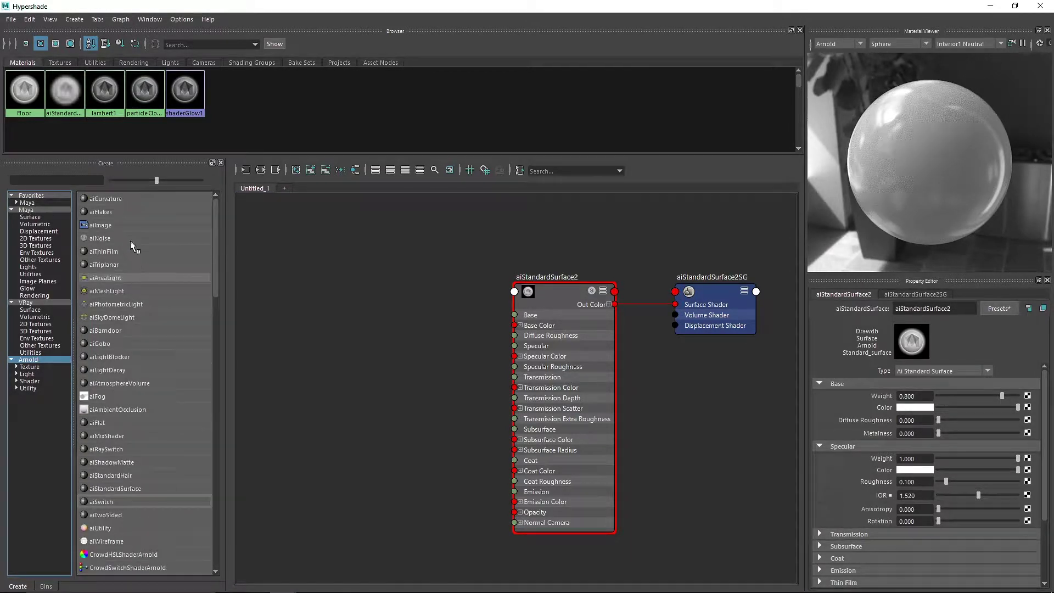
click(117, 237)
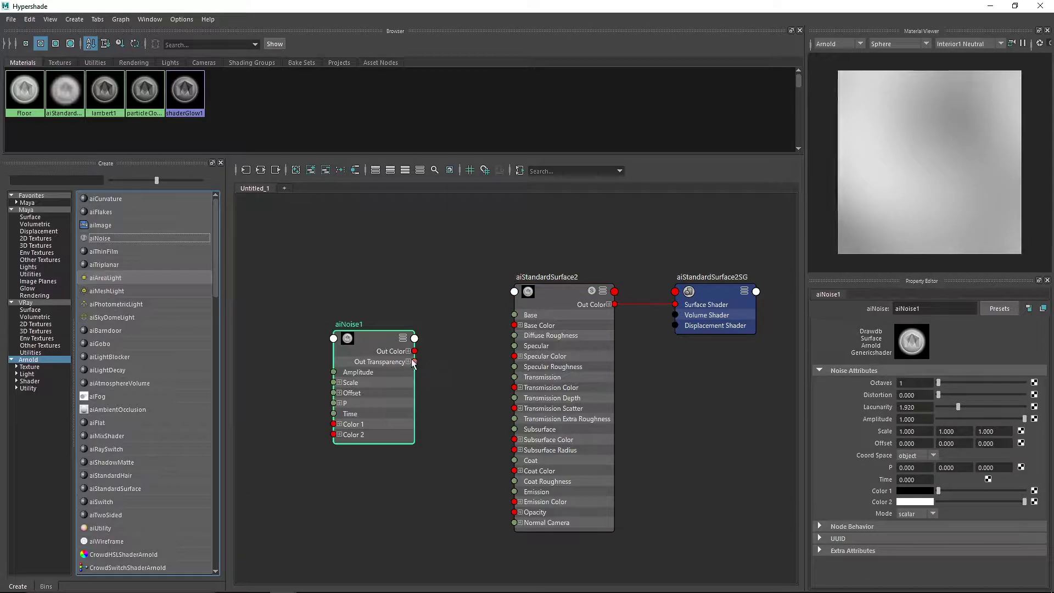
drag(414, 350, 525, 323)
click(529, 306)
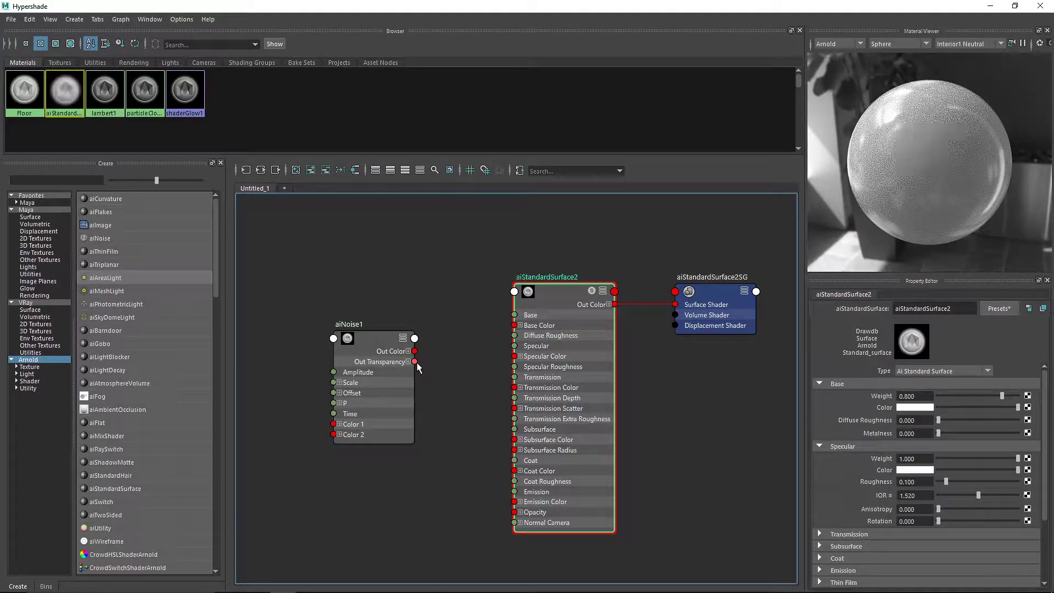
drag(416, 366, 514, 325)
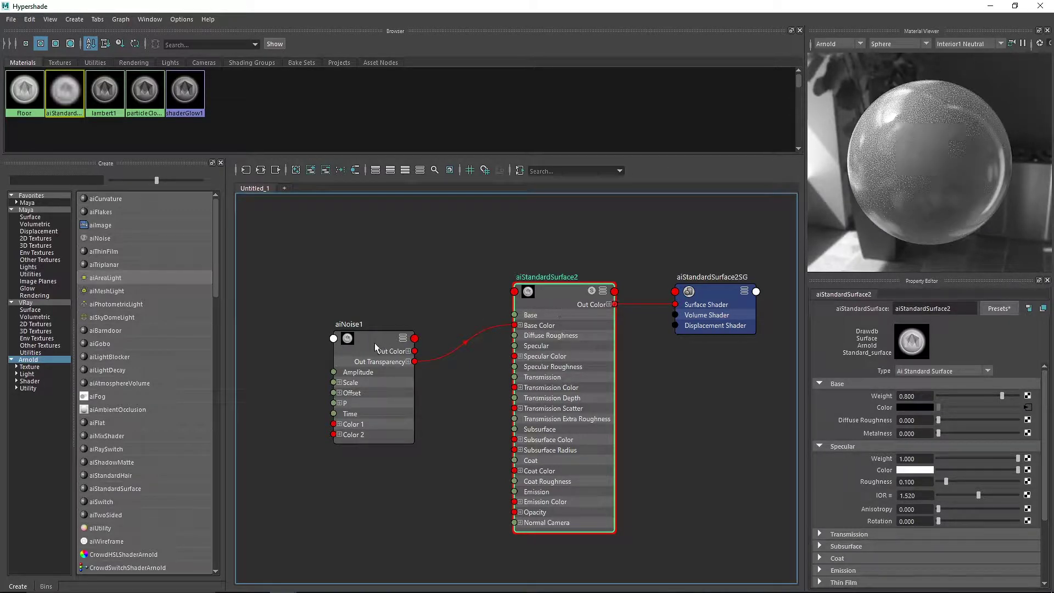
drag(414, 351, 516, 325)
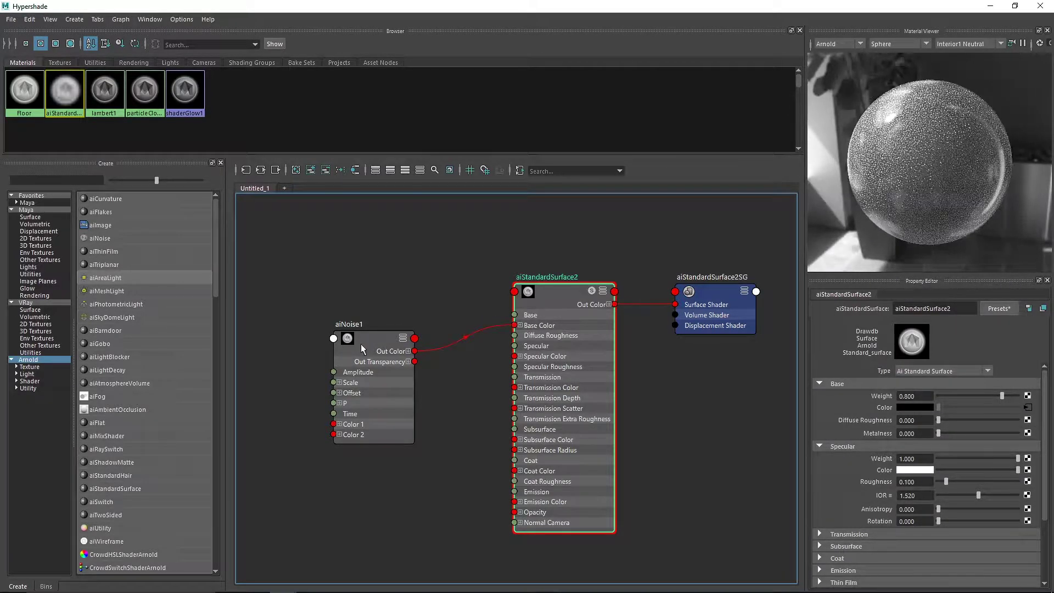
Set the aiNoise node's octaves to 8 and its lacunarity to 1
click(366, 351)
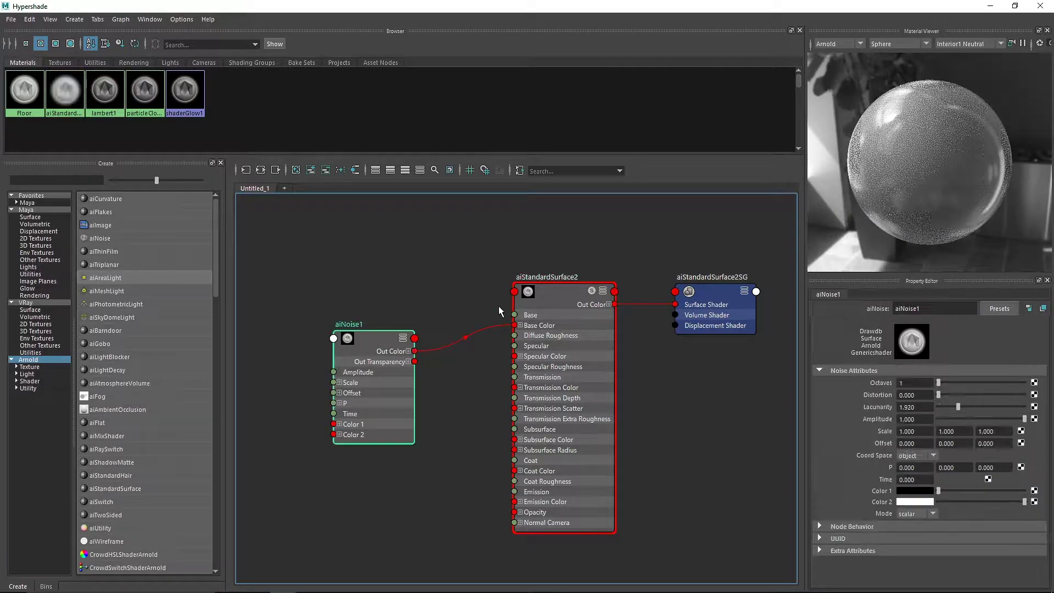
click(953, 384)
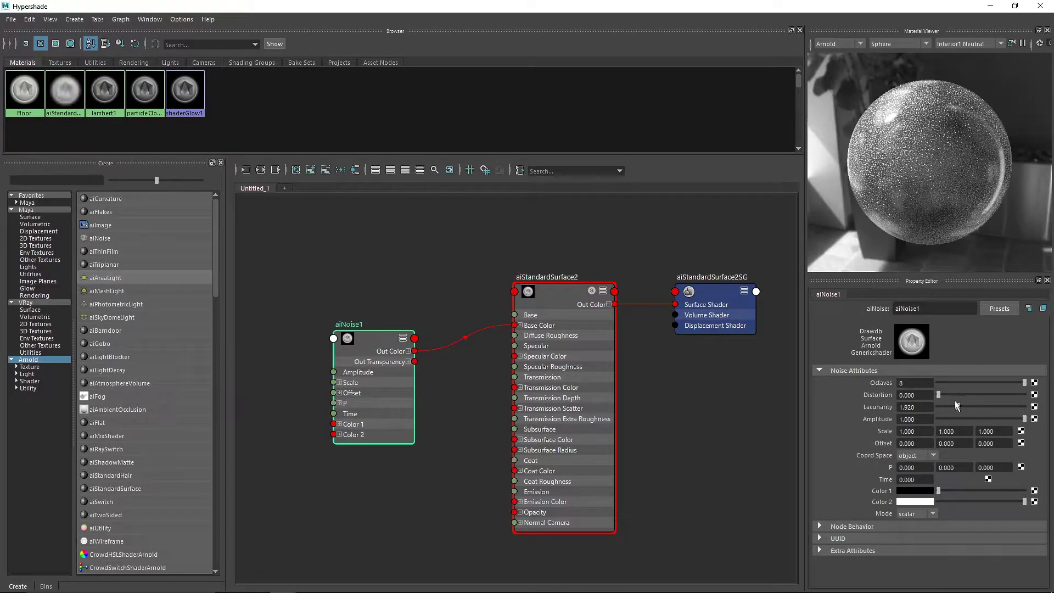
double_click(928, 407)
text(1)
key(Return)
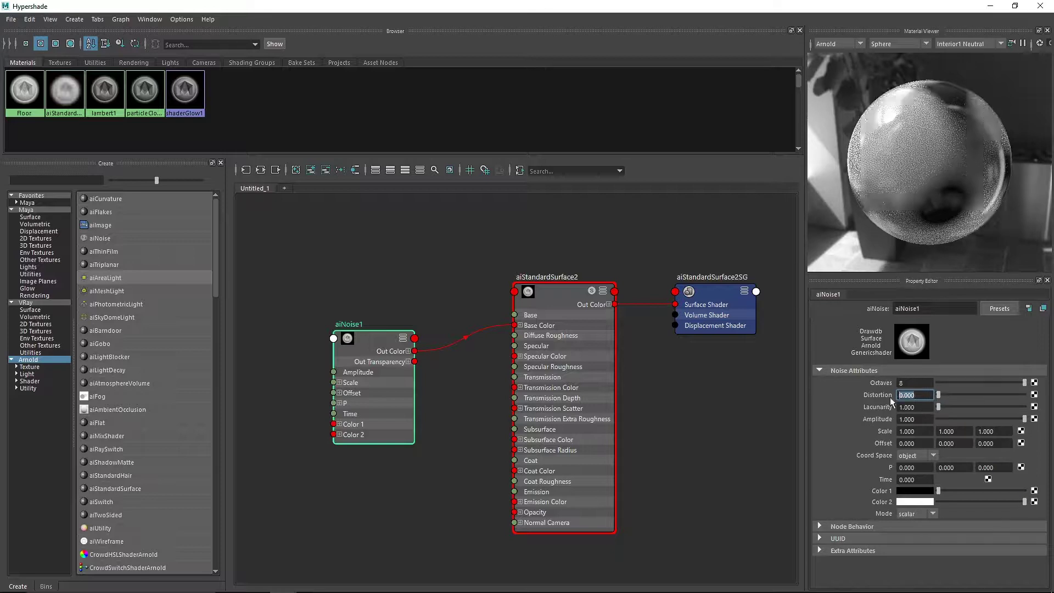
Try distortion values of 2 and 4 on the aiNoise node
text(2)
key(Return)
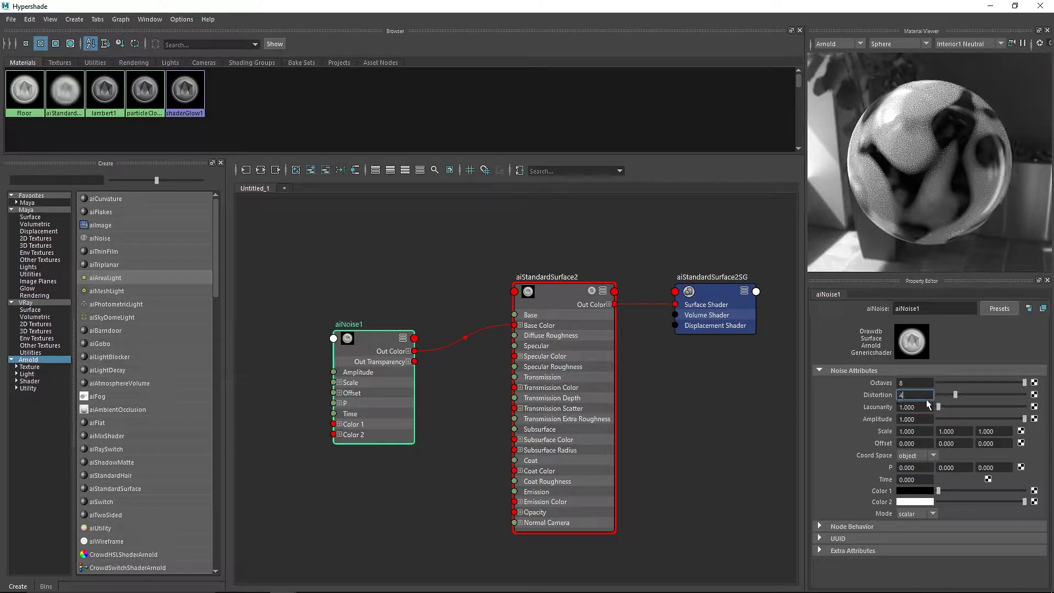
text(4)
key(Return)
Set the aiNoise node's amplitude to 10 and its distortion to 3
drag(917, 419, 871, 423)
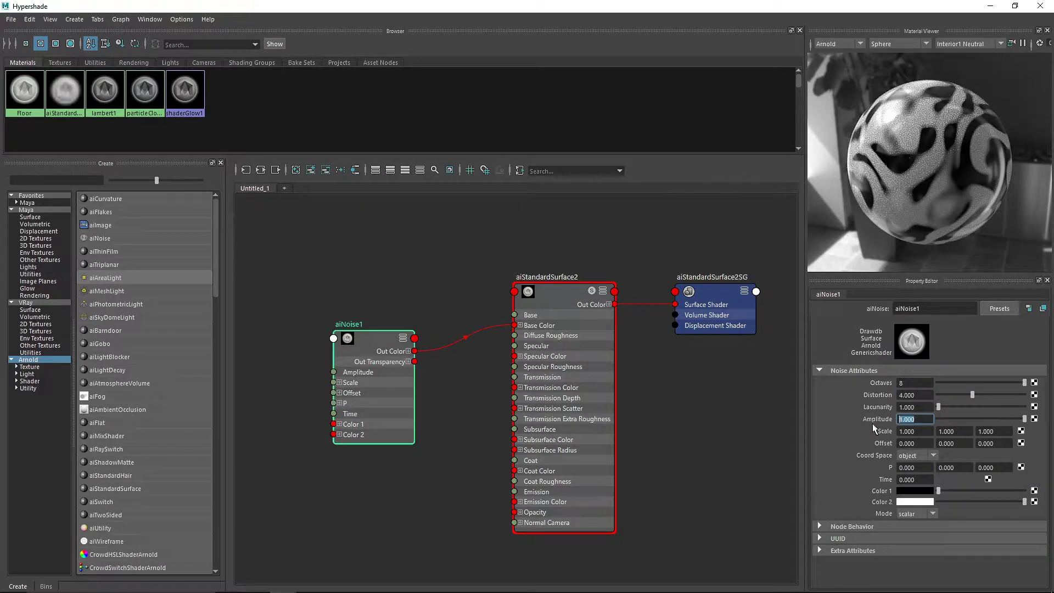
text(5)
key(Return)
text(10)
click(922, 410)
drag(923, 395, 859, 393)
text(3)
key(Return)
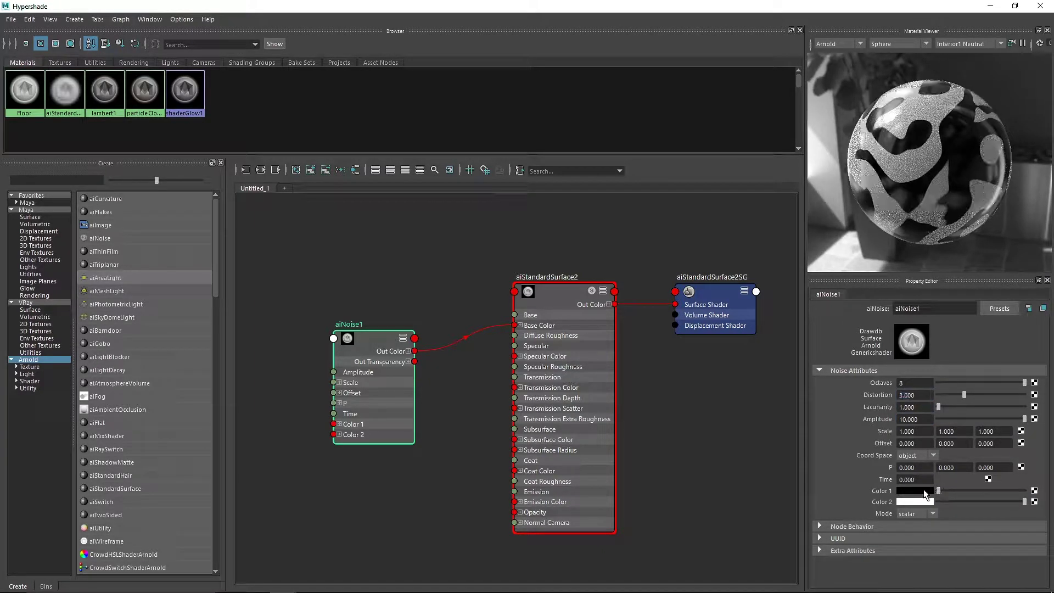
Set the noise Color 1 to the saved cream and Color 2 to light blue with hue 212.30, saturation 0.5 and value 0.876
click(924, 491)
click(864, 488)
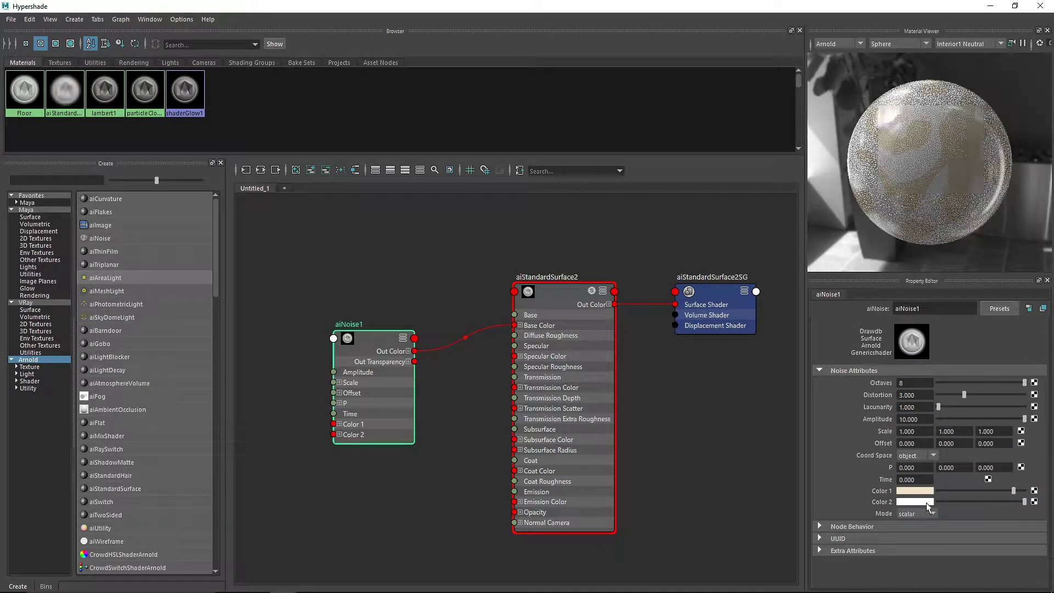
click(926, 502)
drag(867, 545, 947, 545)
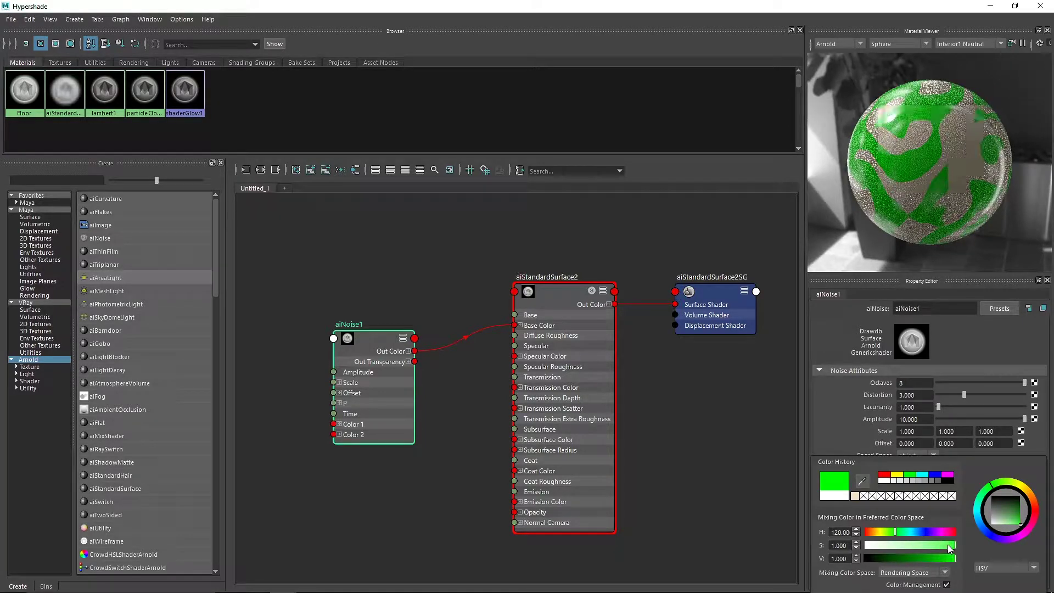
click(857, 497)
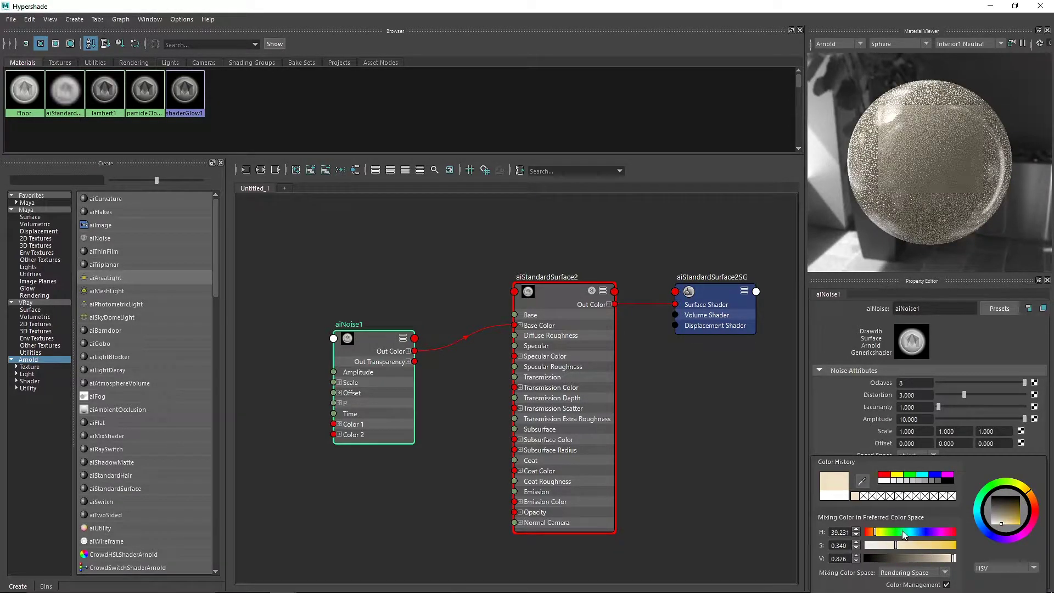
mouse_move(903, 531)
mouse_down()
mouse_move(943, 532)
mouse_move(909, 543)
mouse_up()
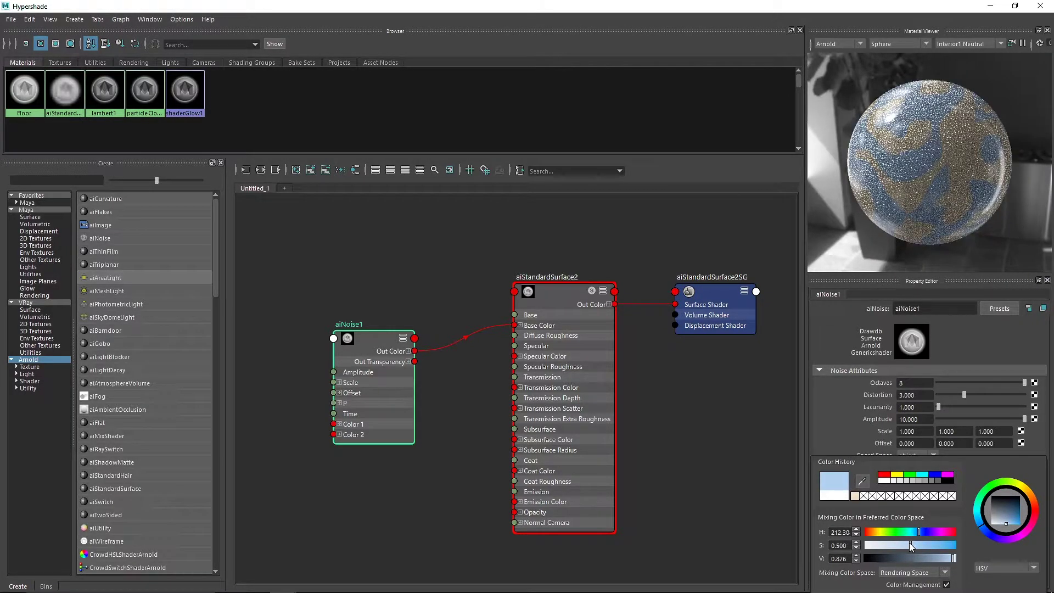
Make the noise Color 1 cream more saturated and deselect the noise node
click(918, 489)
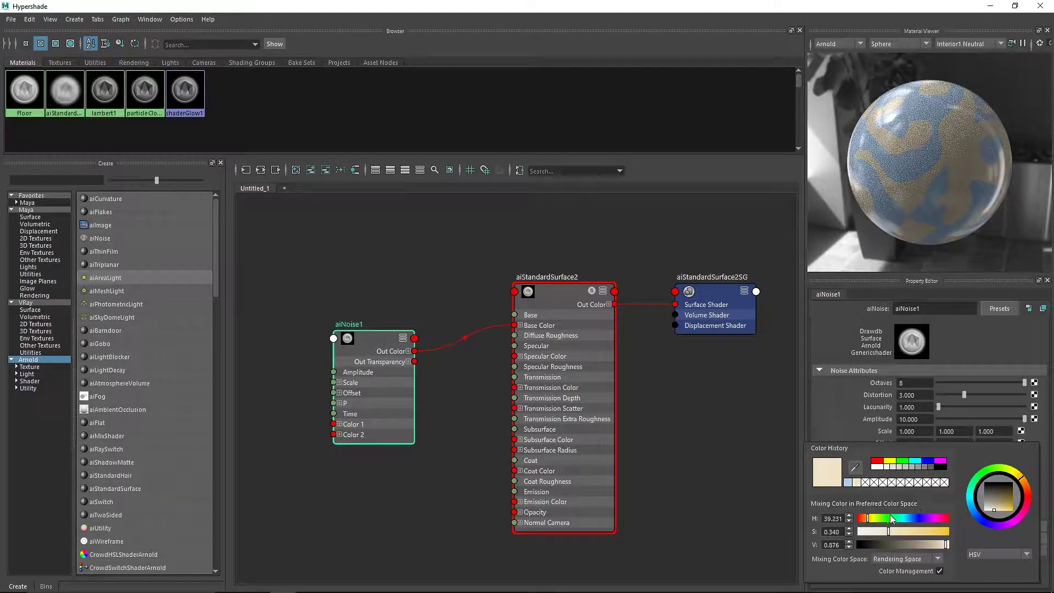
drag(889, 531, 909, 532)
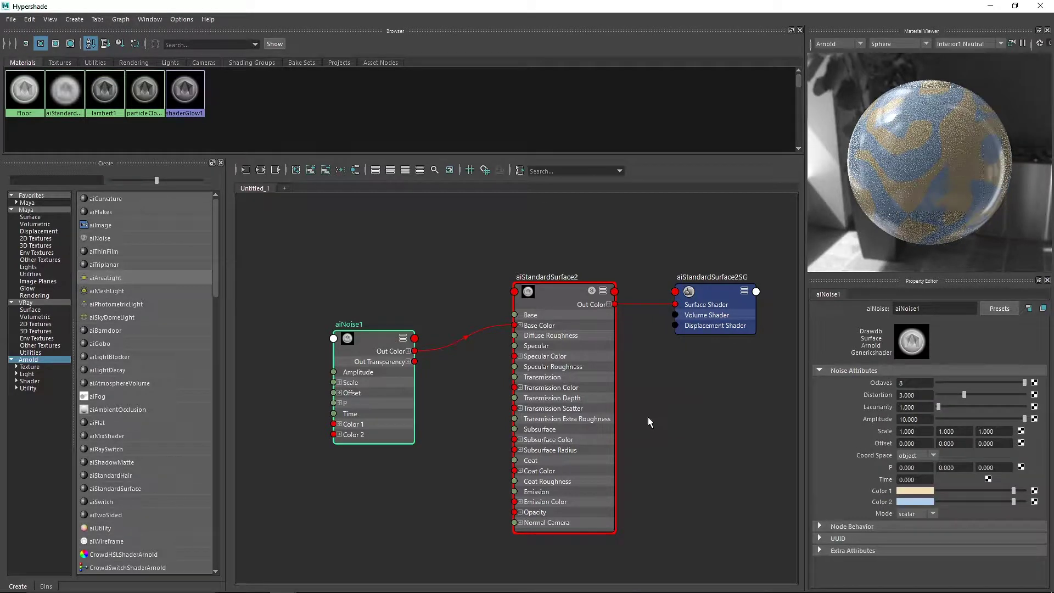
click(664, 375)
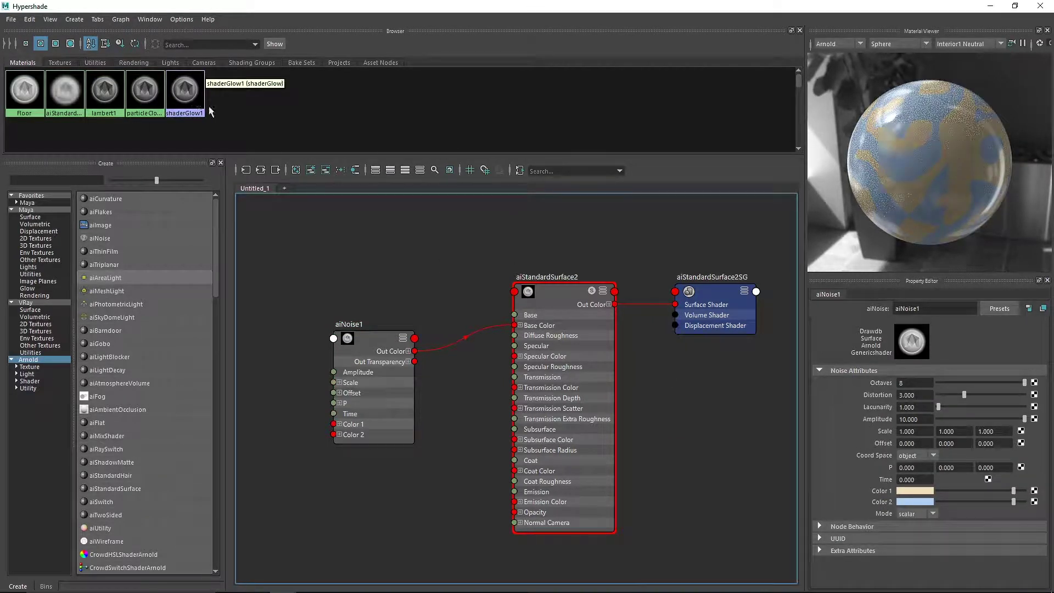
Graph the noise-patterned aiStandardSurface material's network and rename the material P_1
click(73, 83)
right_drag(73, 83, 97, 116)
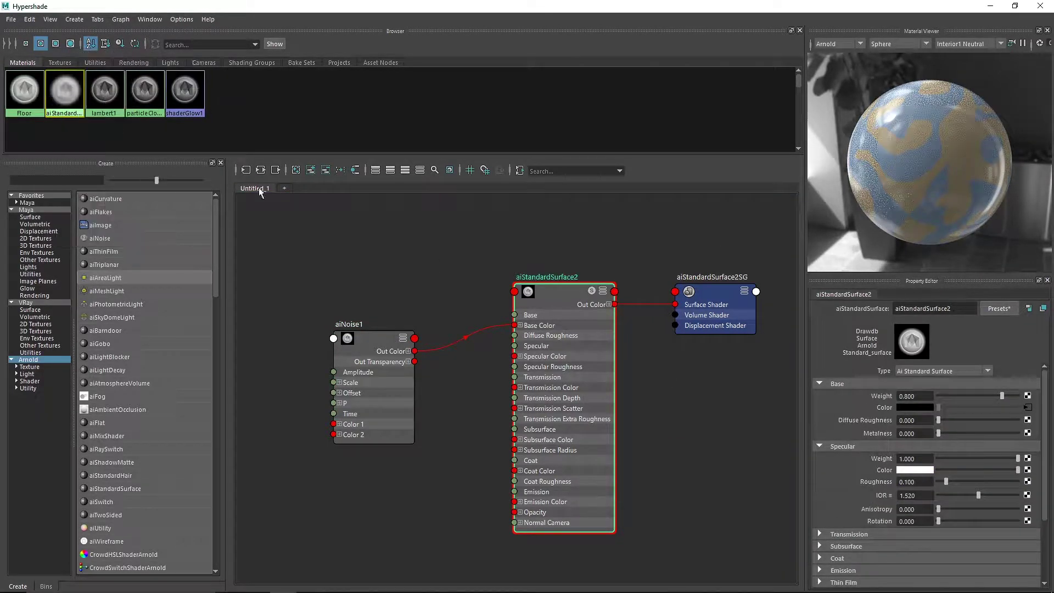
click(954, 309)
drag(954, 310, 799, 317)
text(P_1)
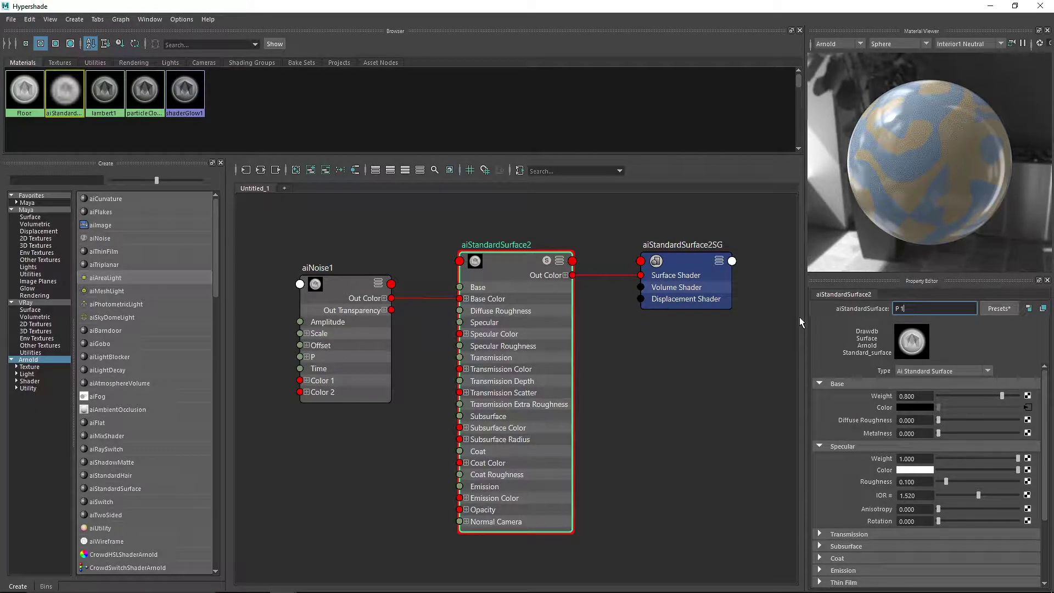
key(Return)
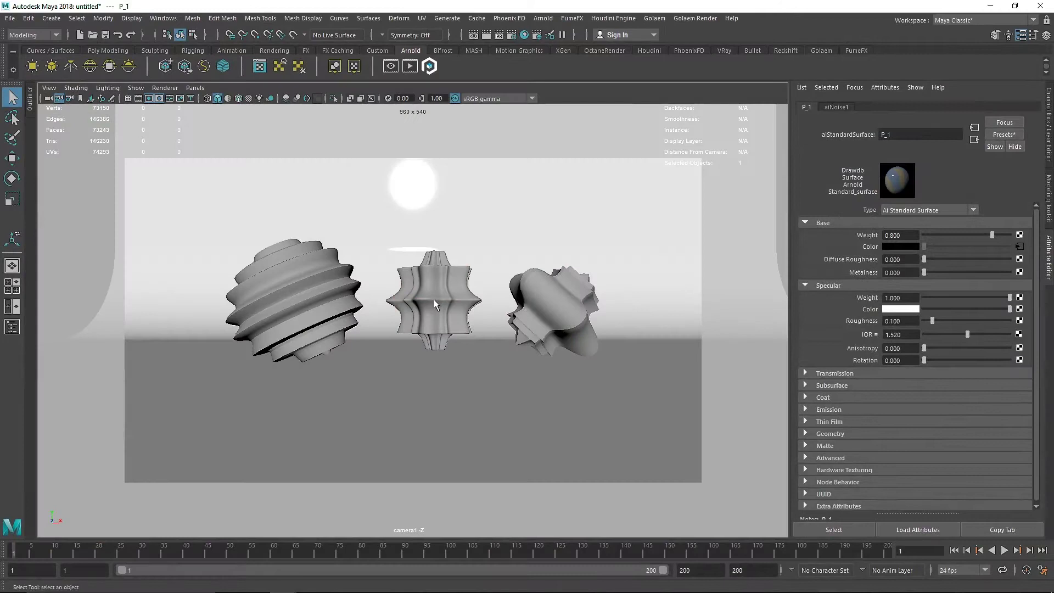
Assign the existing P_1 material to the large spiral-ridged shape beside the other two primitives
click(288, 294)
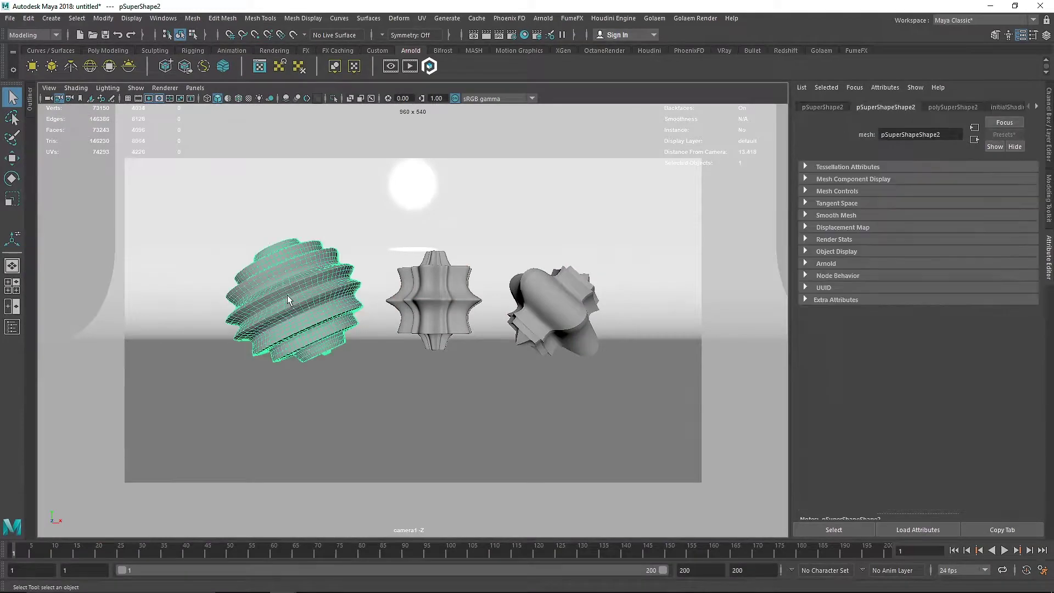
scroll(933, 112, down, 3)
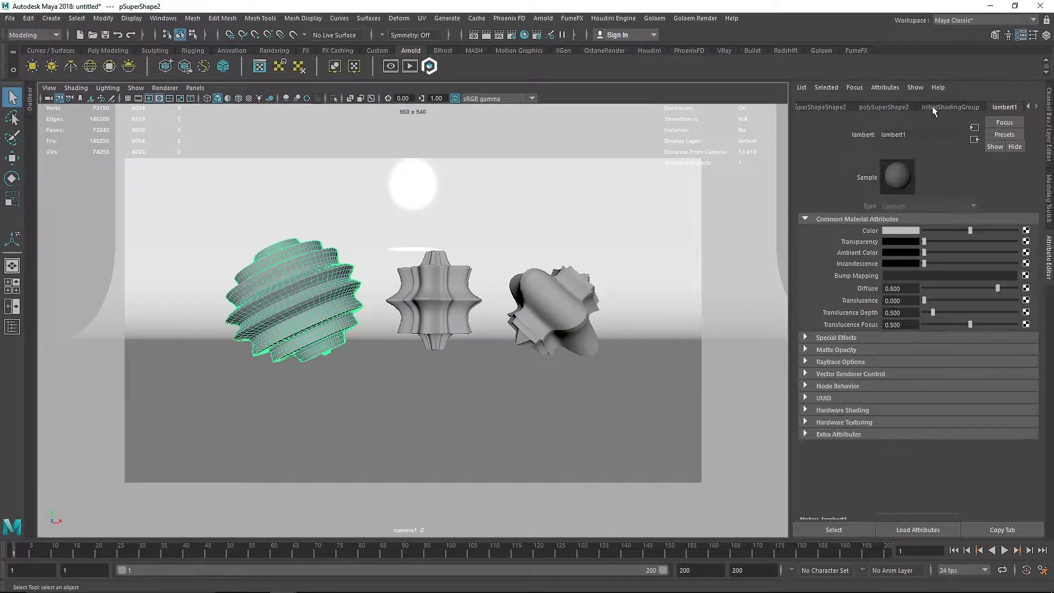
right_drag(259, 263, 360, 560)
Assign a new Arnold aiStandardSurface material to the middle shape and name it P2
click(441, 269)
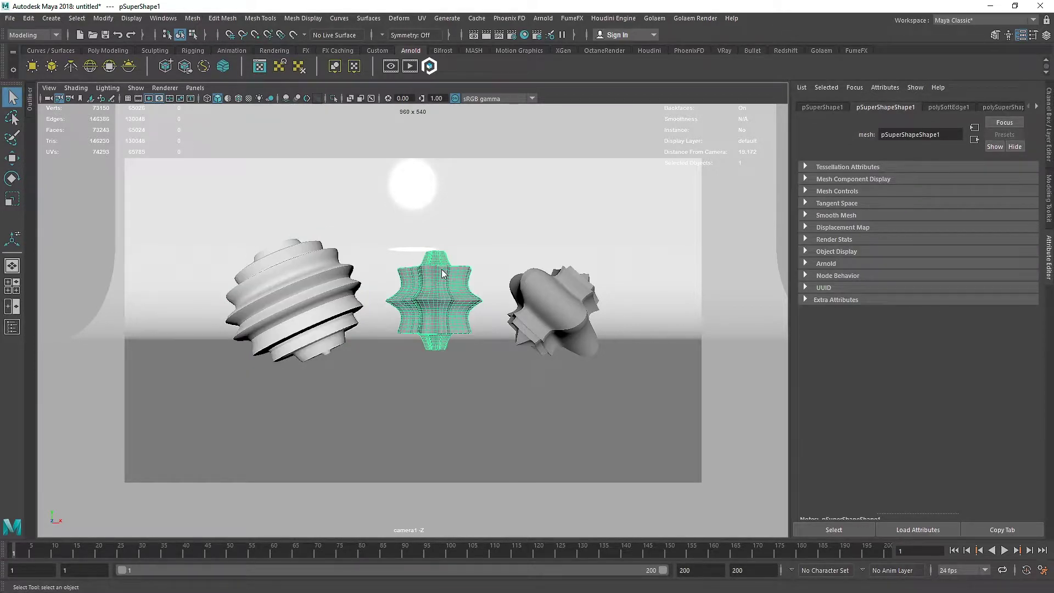
right_drag(441, 265, 443, 551)
click(686, 235)
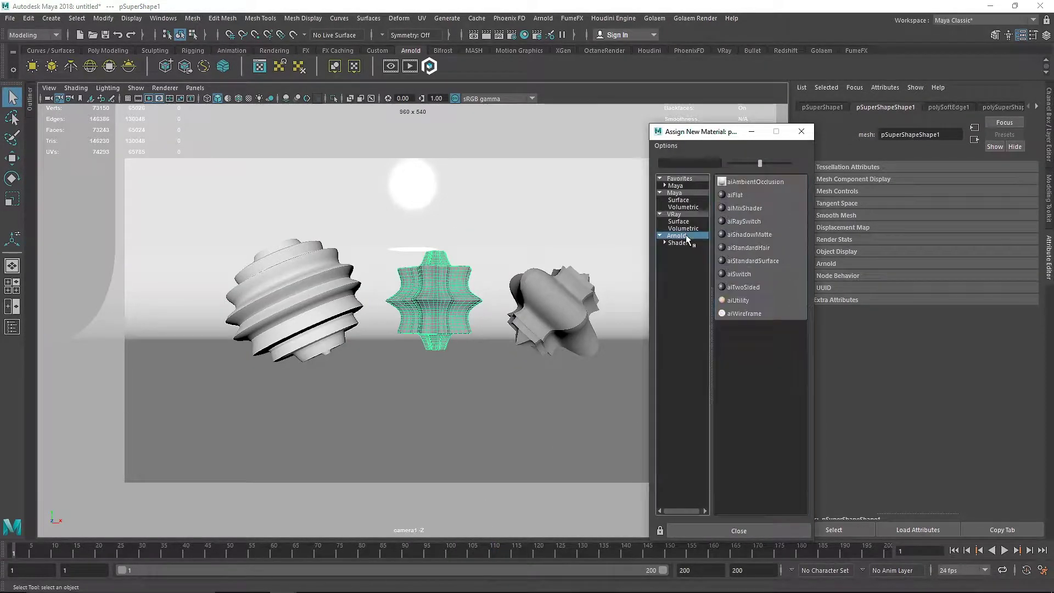
click(769, 261)
double_click(951, 134)
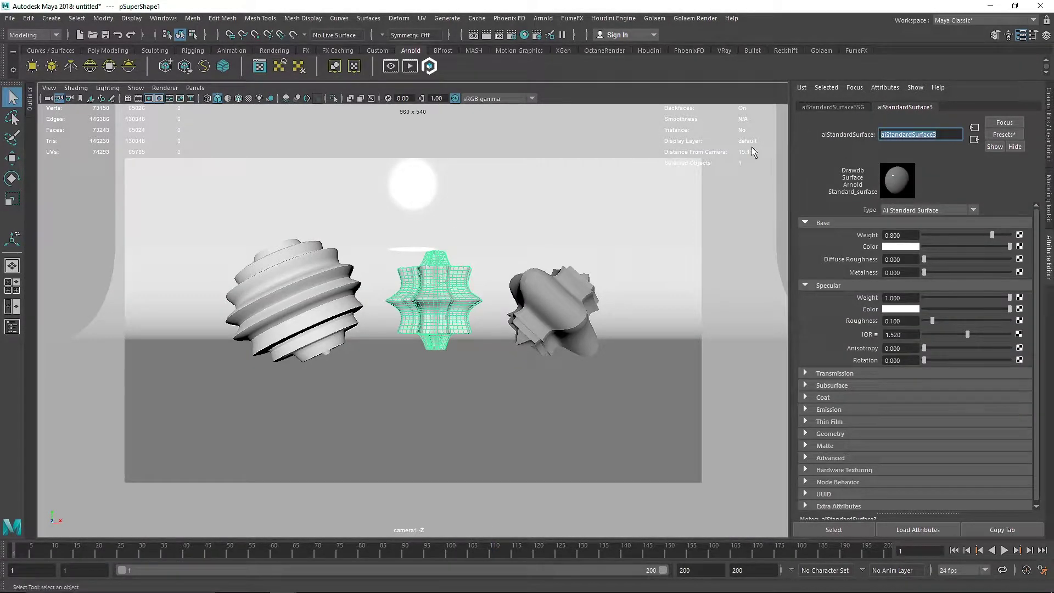
text(P2)
key(Return)
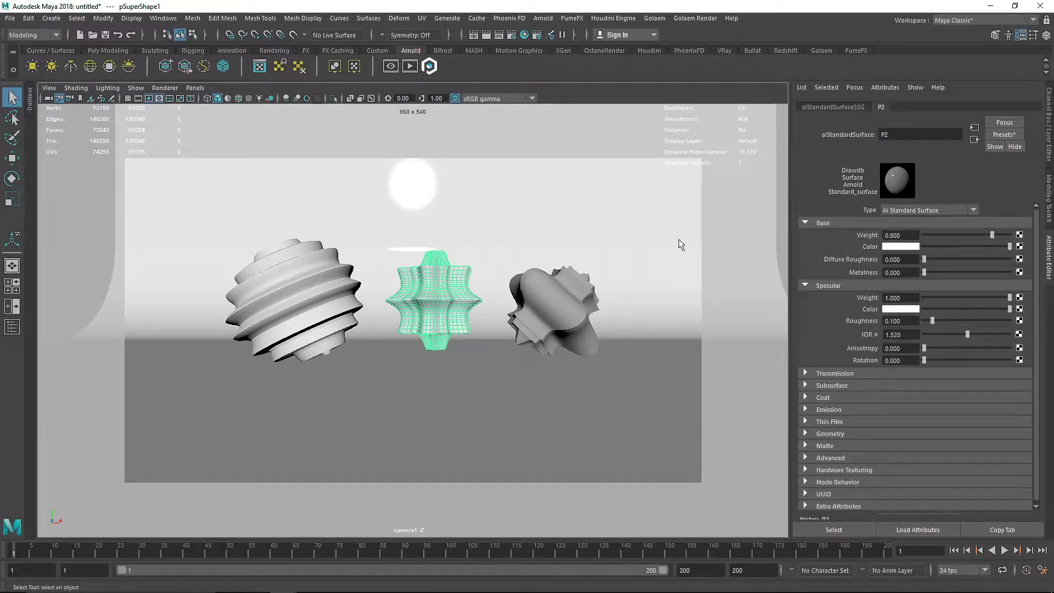
Assign a new Arnold aiStandardSurface material to the remaining unshaded twisted shape and name it P_3
click(554, 272)
right_drag(554, 269, 562, 542)
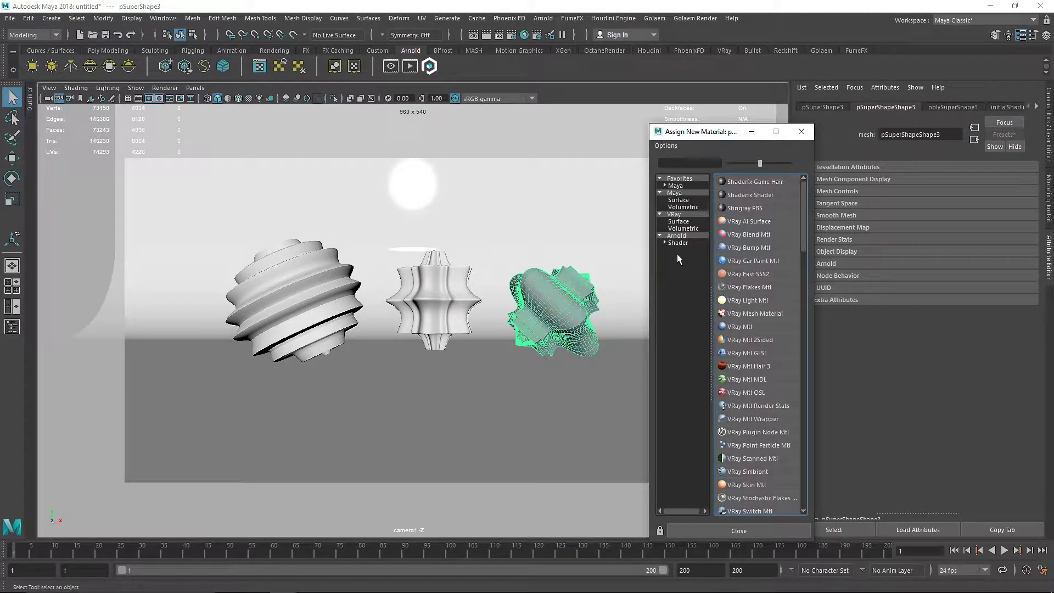
click(676, 235)
click(769, 262)
double_click(942, 132)
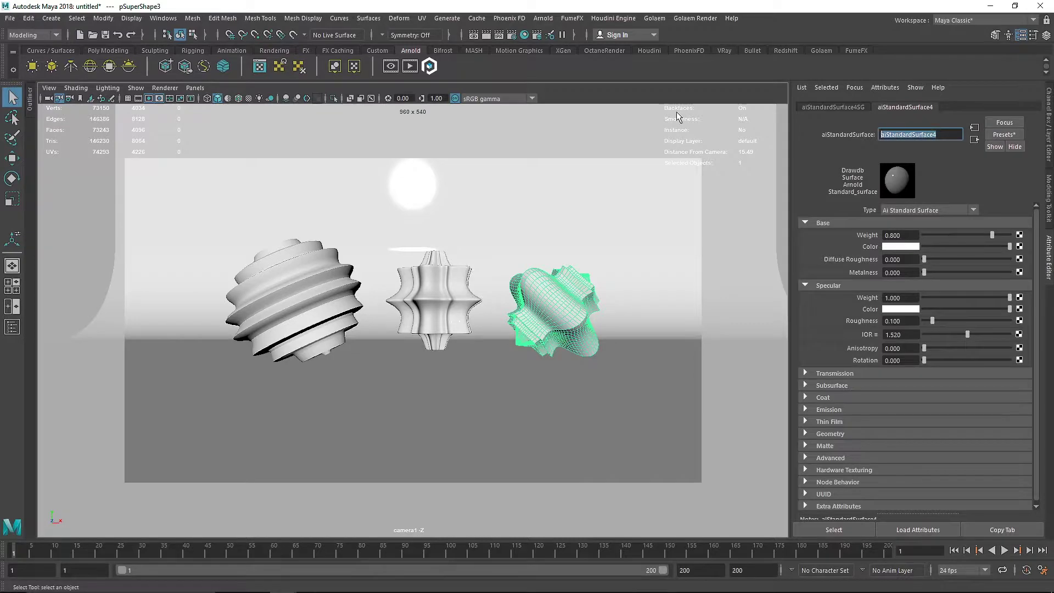
key(Return)
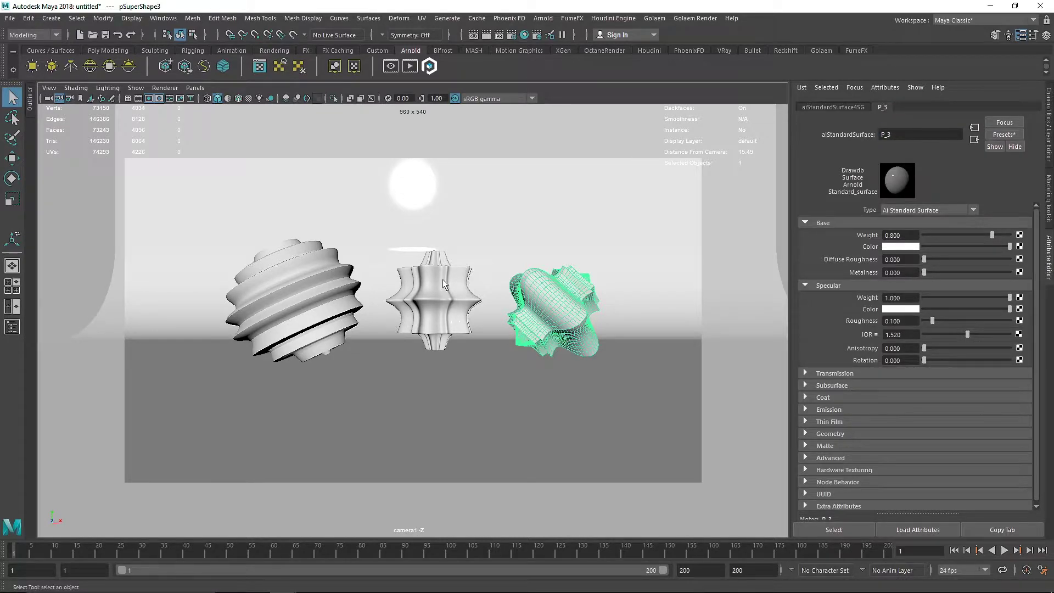
Graph the P2 material in Hypershade, add an aiNoise node and connect its Out Color to P2's Base Color
click(459, 275)
click(524, 35)
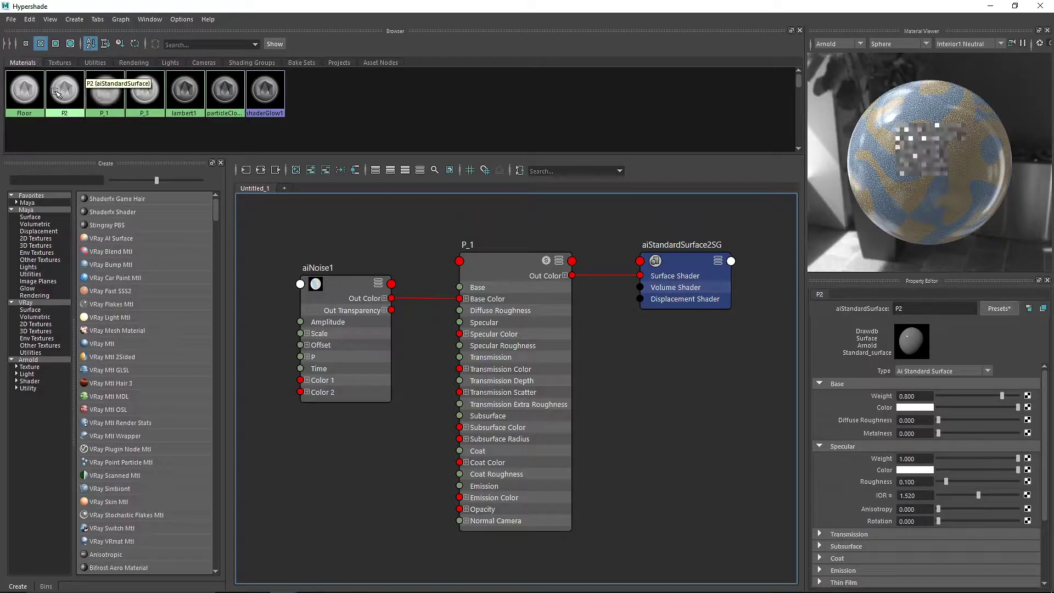
right_drag(97, 87, 98, 134)
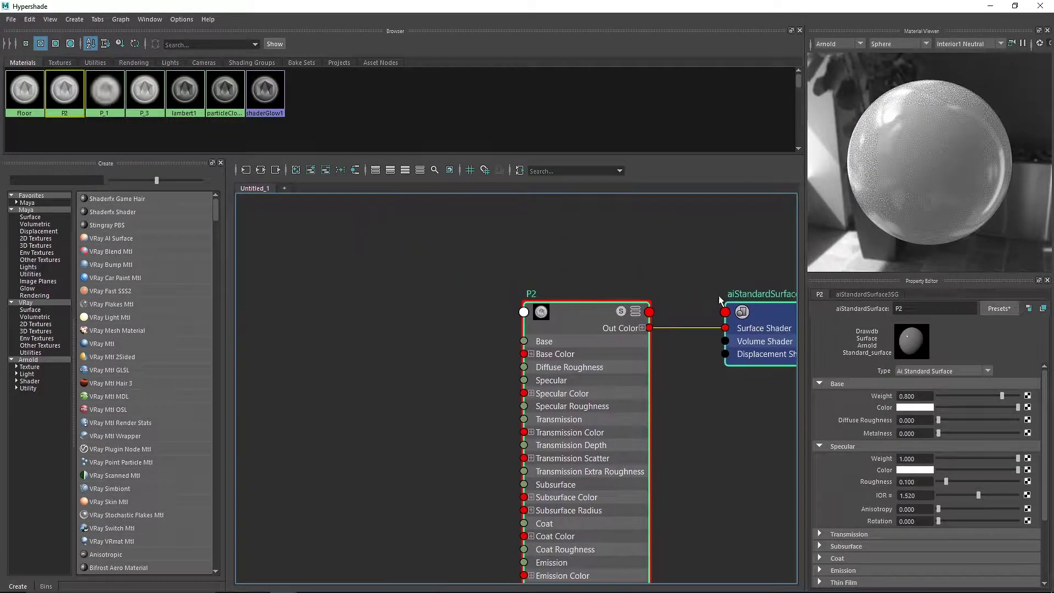
click(28, 359)
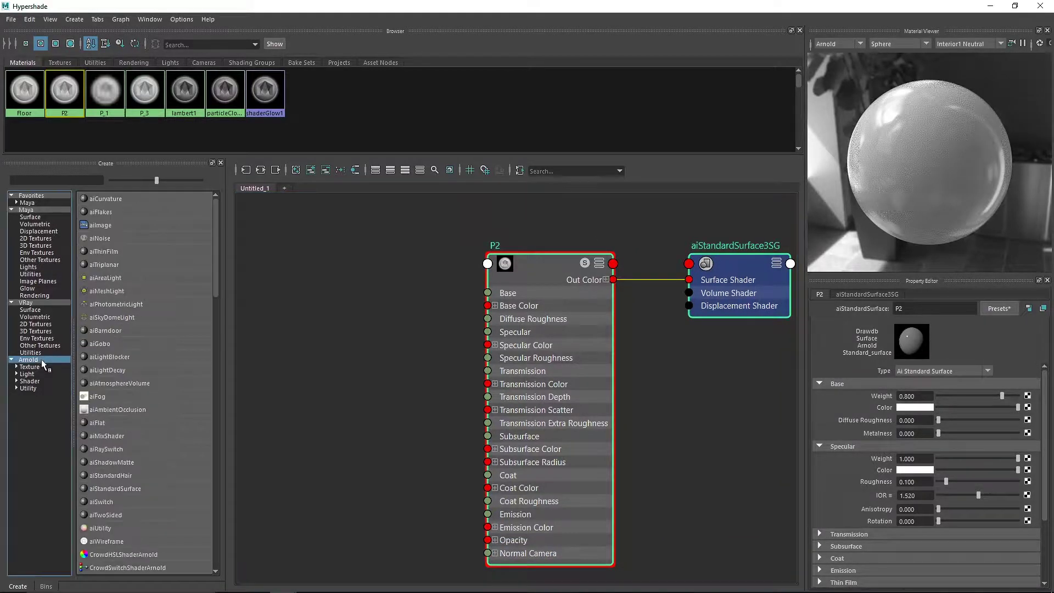
click(99, 237)
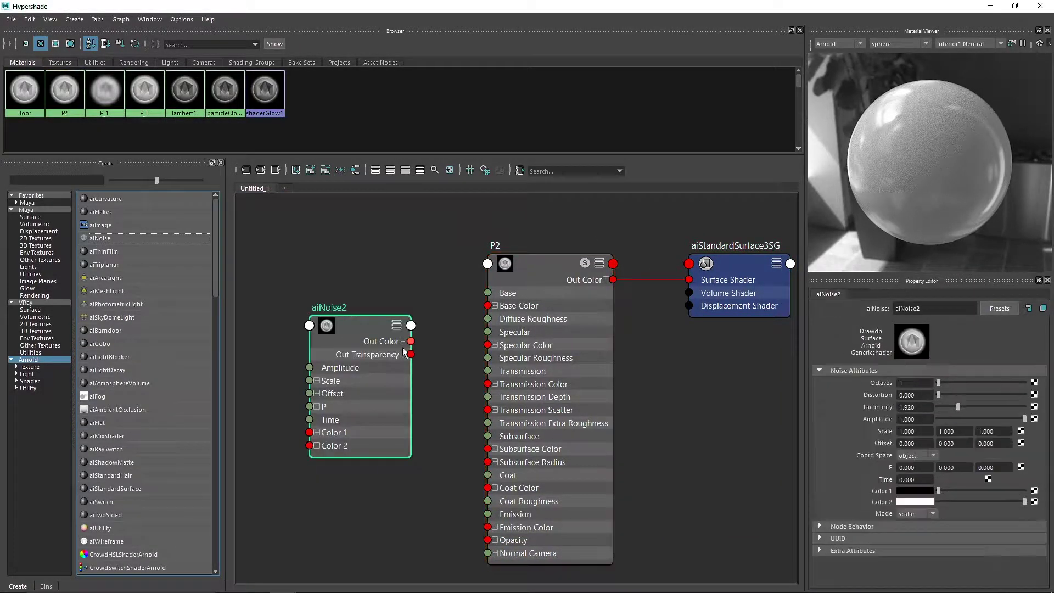
drag(410, 340, 487, 306)
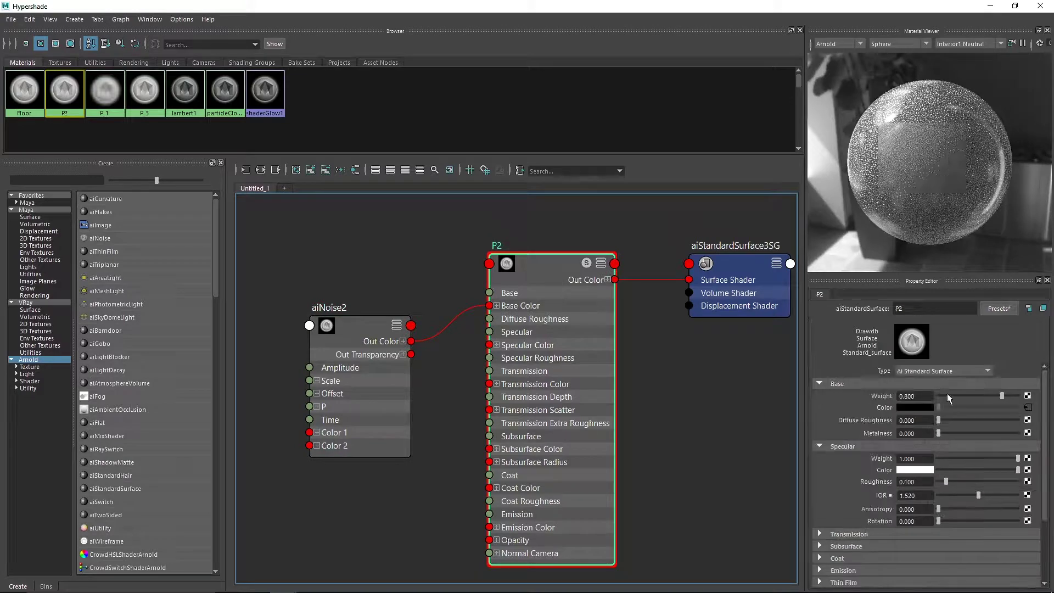
Set P2's noise node to octaves 8, distortion 3, lacunarity 1 and amplitude 10
drag(938, 382, 1024, 383)
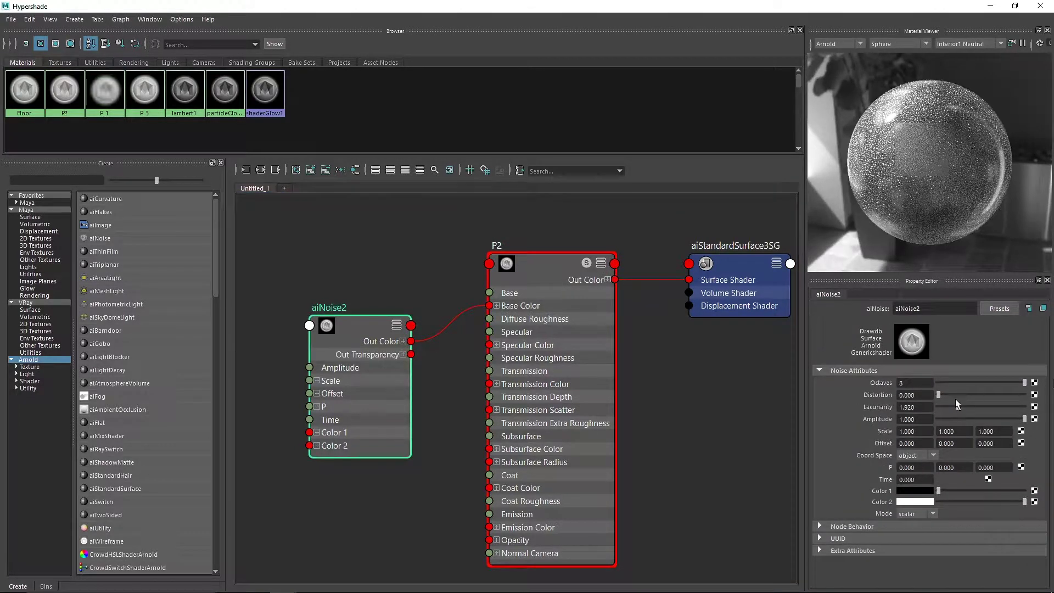
drag(920, 394, 852, 394)
text(3)
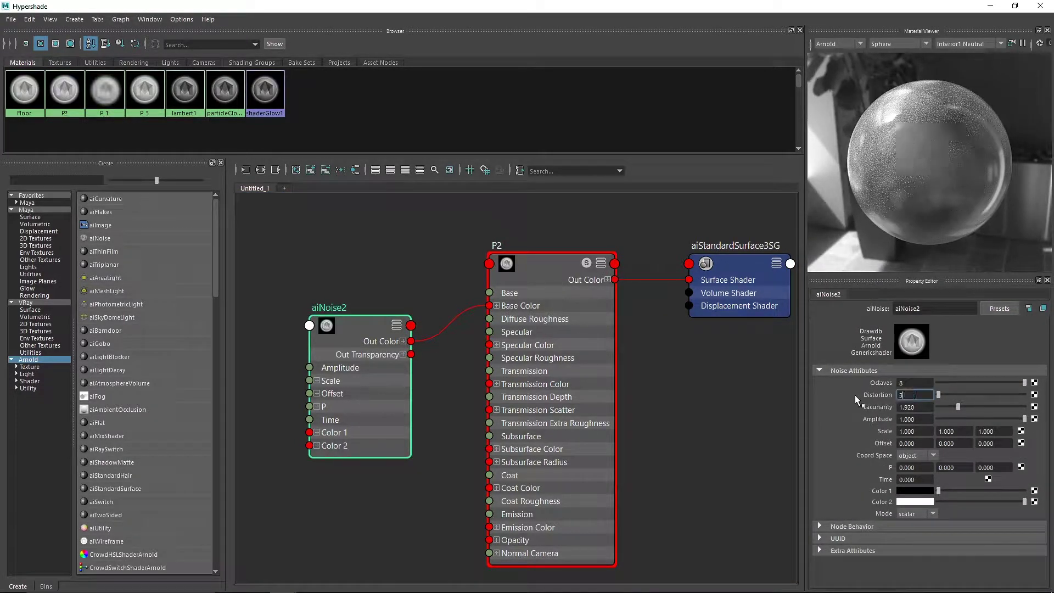
key(Return)
key(Tab)
text(1)
click(919, 393)
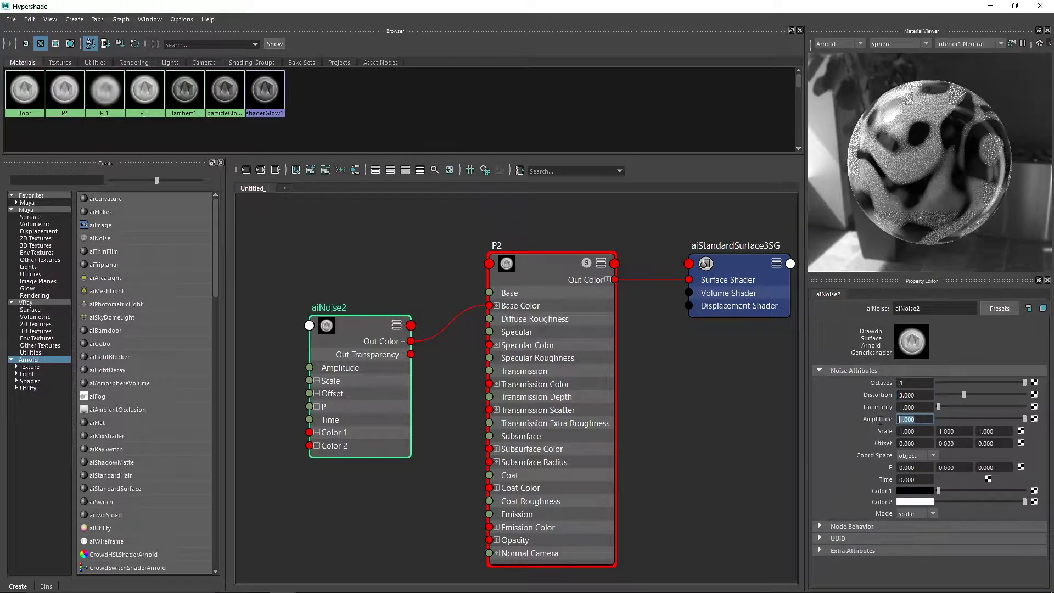
double_click(910, 418)
text(1)
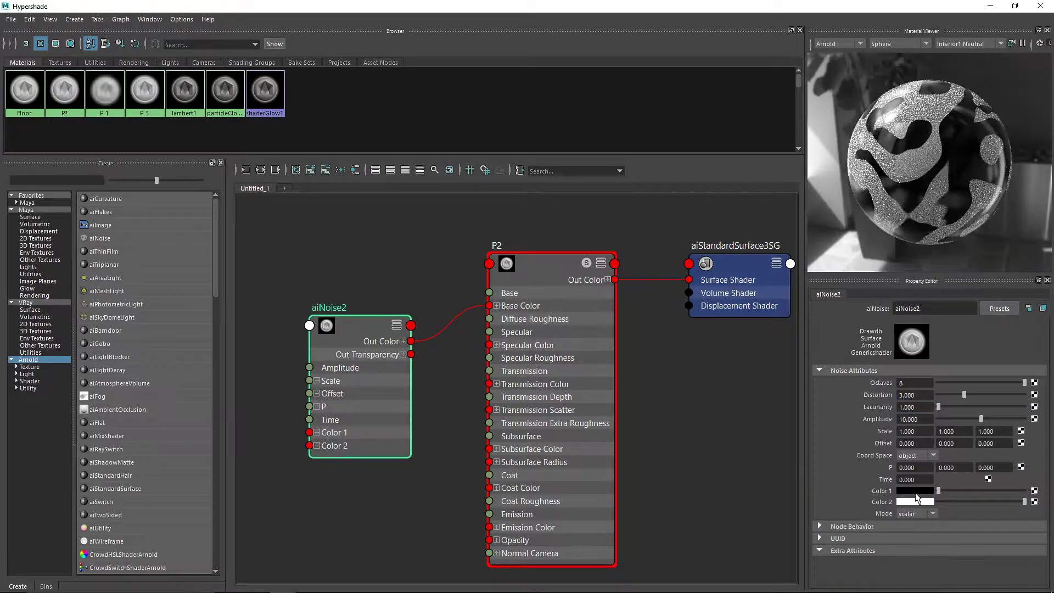
Set P2's noise Color 1 to the saved light blue and Color 2 to the saved cream
click(915, 491)
click(853, 486)
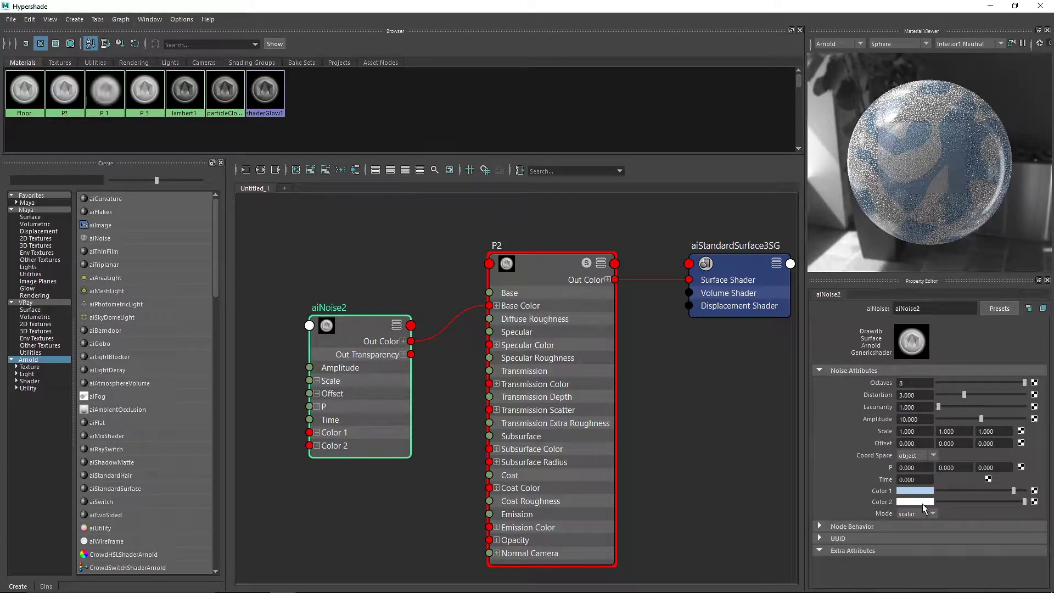
click(922, 503)
click(836, 492)
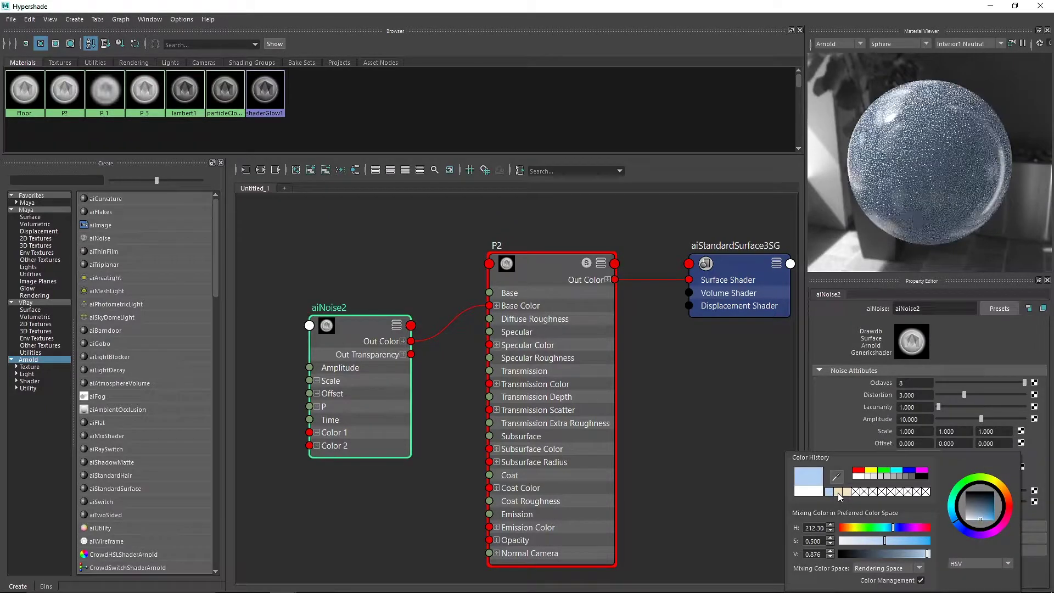
click(832, 443)
Shift the hue of P2's noise Color 1 to pale yellow-green and Color 2 to pink with hue 360
click(918, 490)
drag(897, 521, 862, 521)
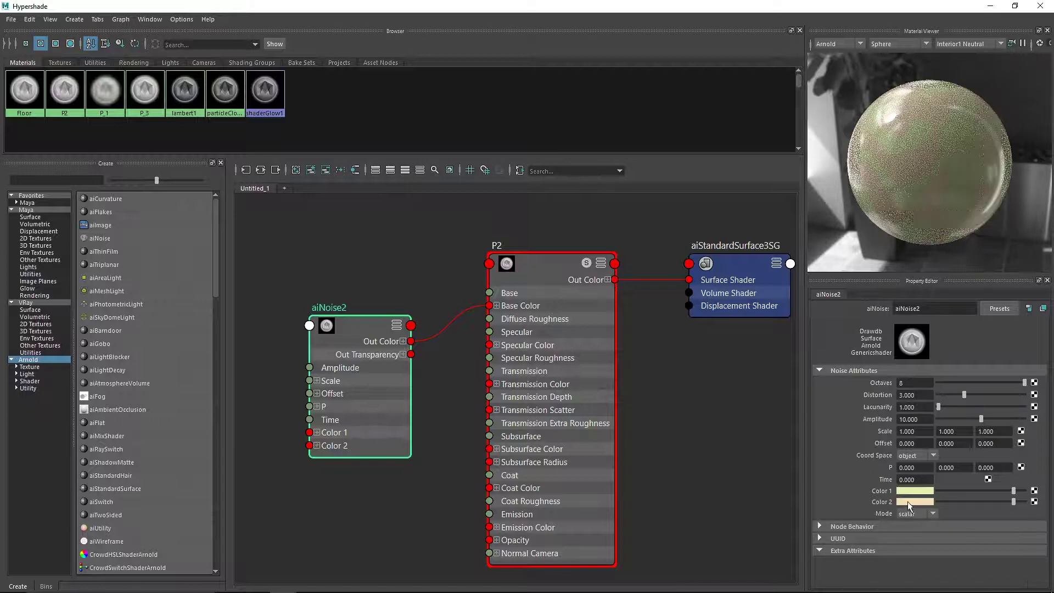
click(907, 502)
click(924, 530)
drag(924, 529, 935, 530)
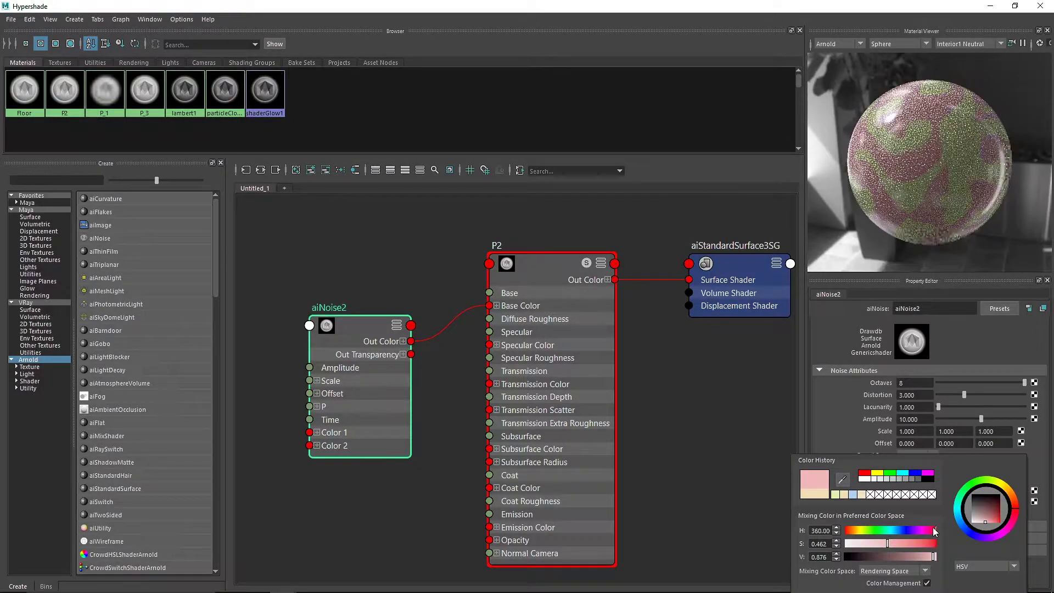
Set the P2 material's base weight to 1, specular weight to 0.1 and specular roughness to 0.5
click(574, 287)
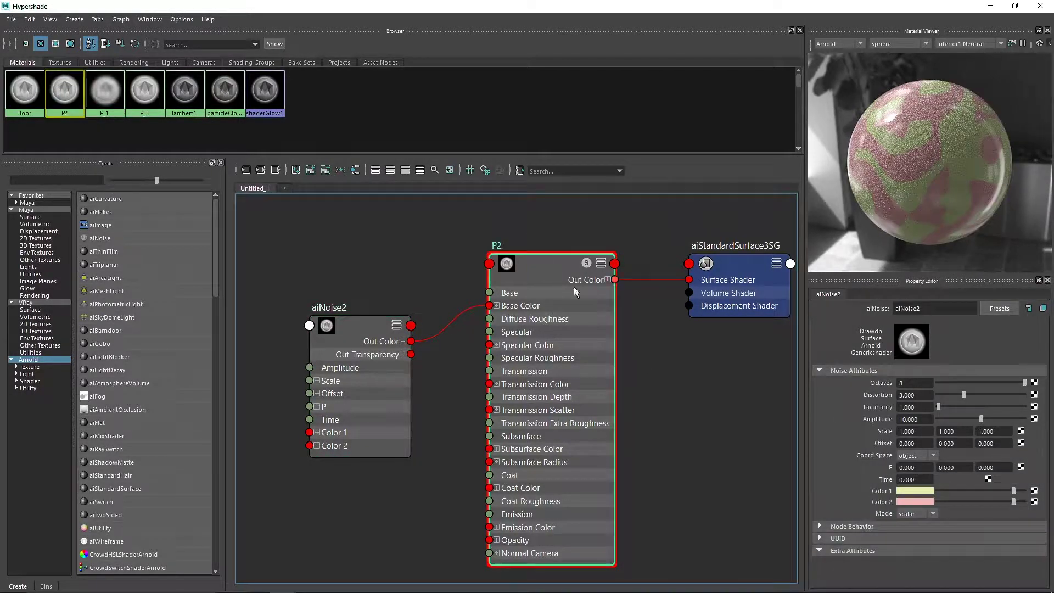
drag(1003, 395, 1022, 396)
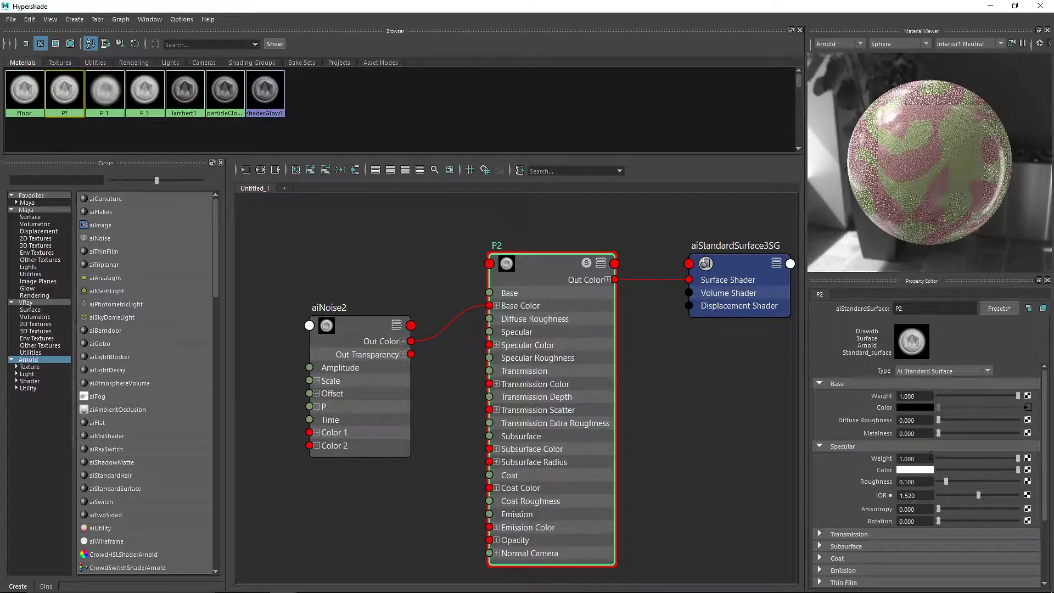
drag(927, 458, 847, 451)
text(.1)
key(Return)
drag(927, 483, 866, 481)
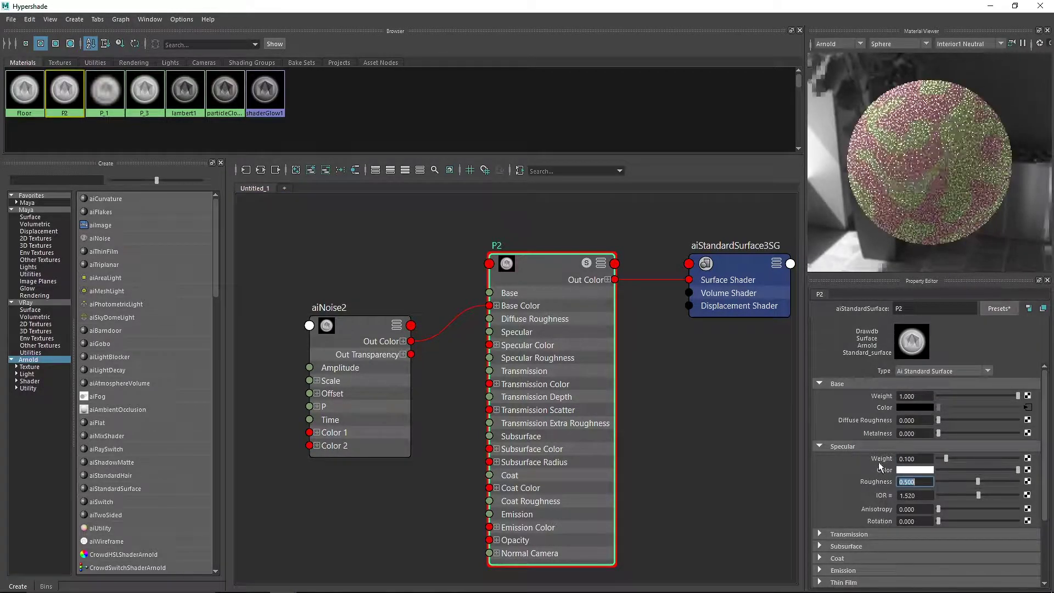
text(0.5)
key(Return)
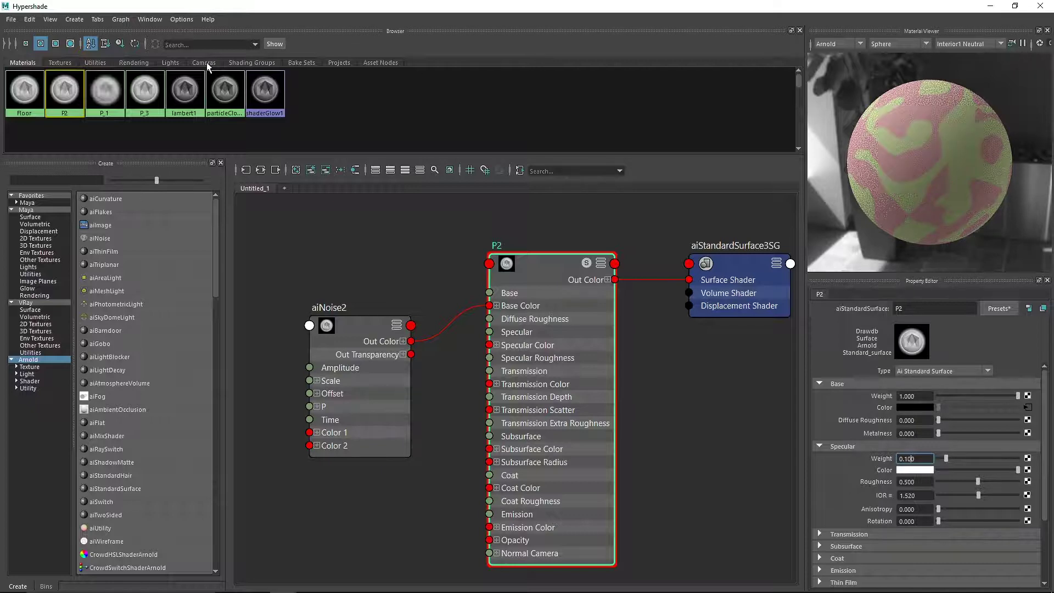
Graph the P_1 material and set its specular weight to 0.1 and specular roughness to 0.5
click(104, 90)
right_drag(107, 91, 117, 122)
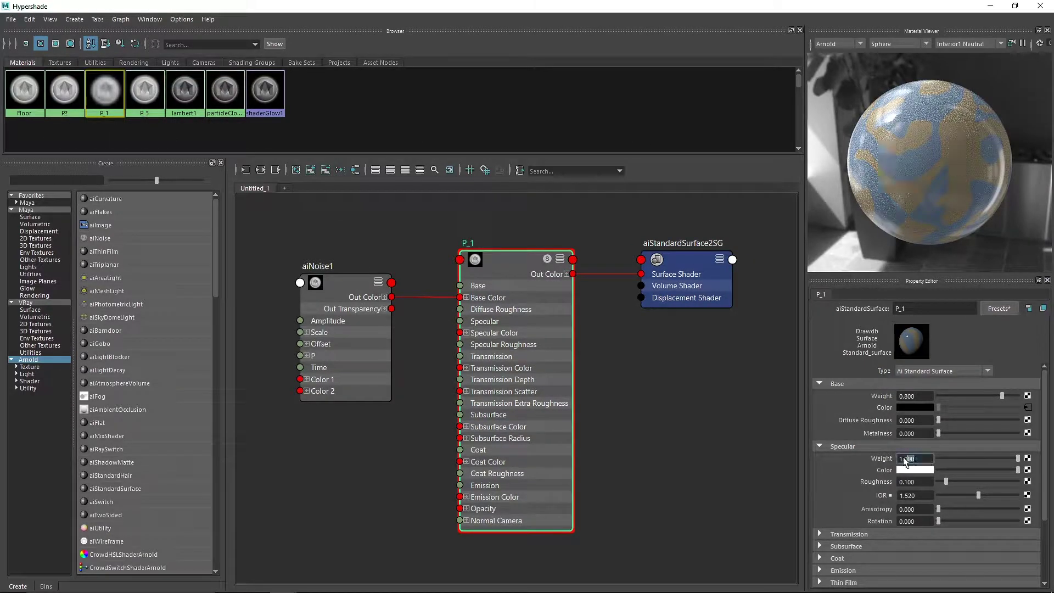
text(0.1)
key(Tab)
text(0.5)
key(Return)
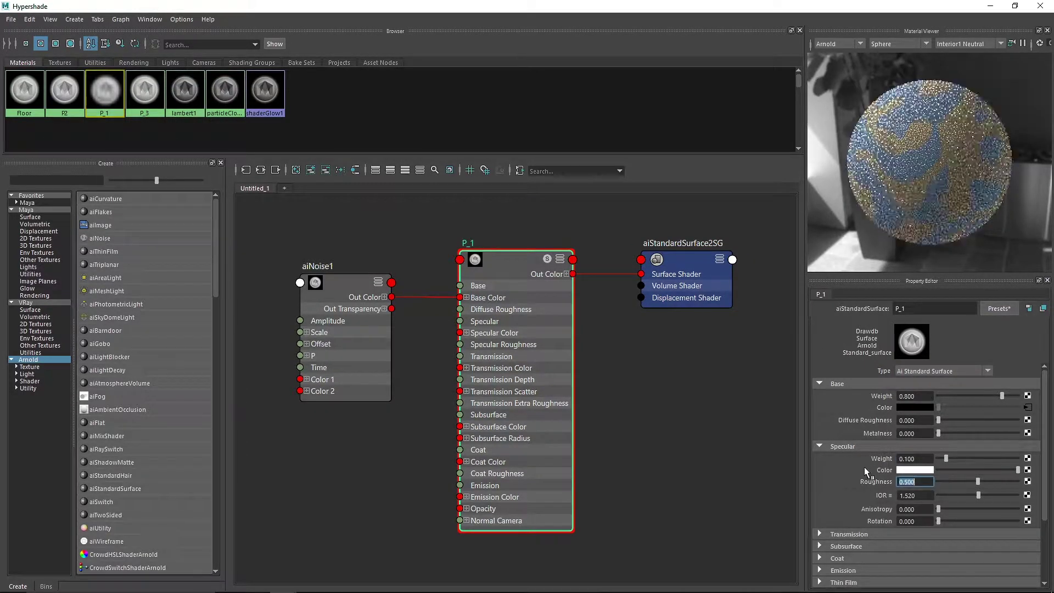
Graph P_3, set its base weight to 1, specular weight to 0.1 and roughness to 0.5, and select its network nodes
right_drag(146, 96, 146, 96)
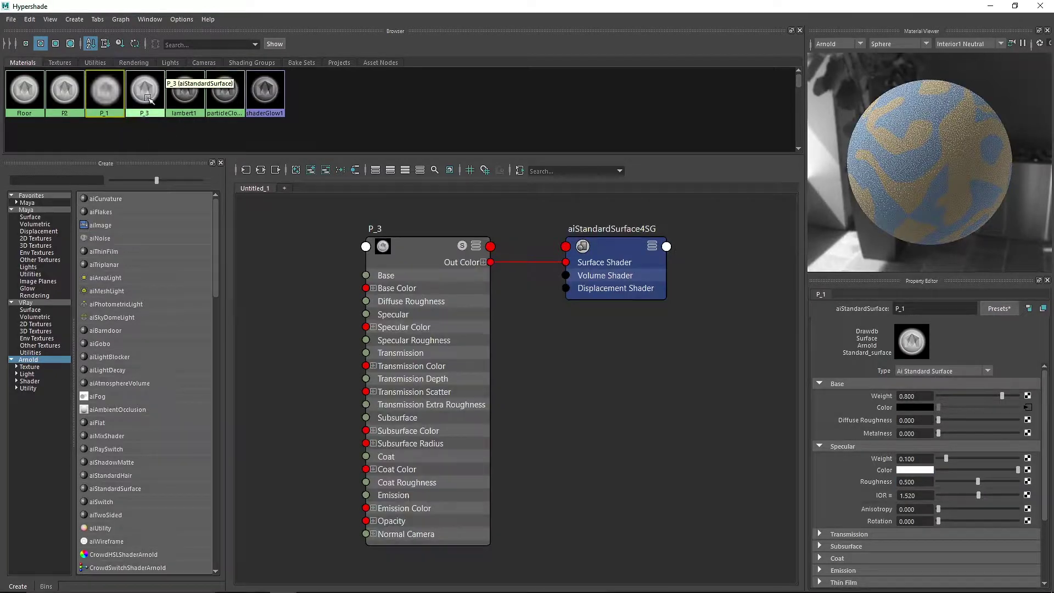
click(146, 96)
click(914, 396)
text(1)
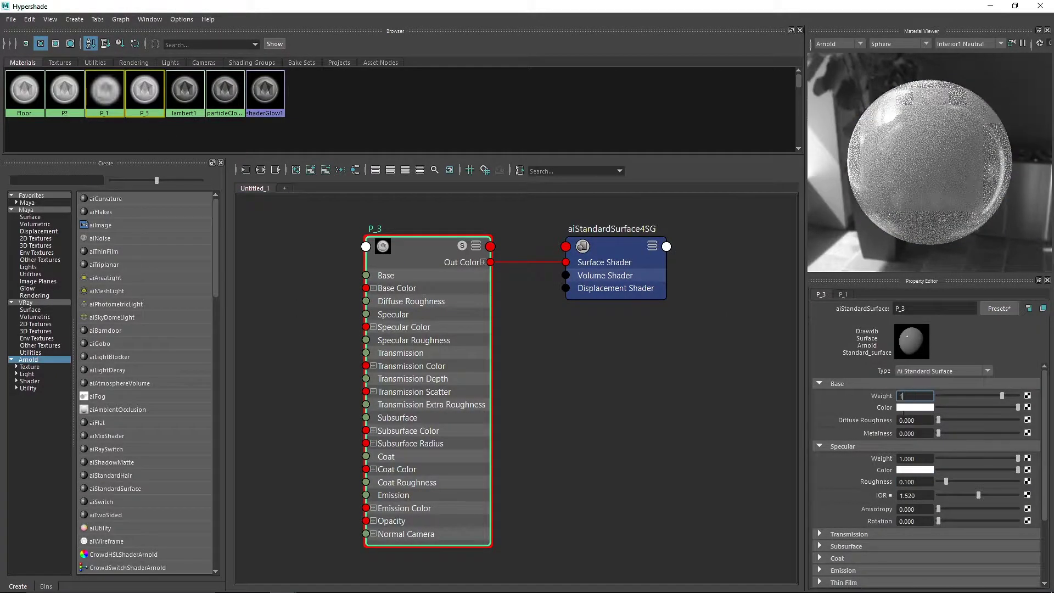
text(.1)
drag(926, 456, 876, 478)
text(.5)
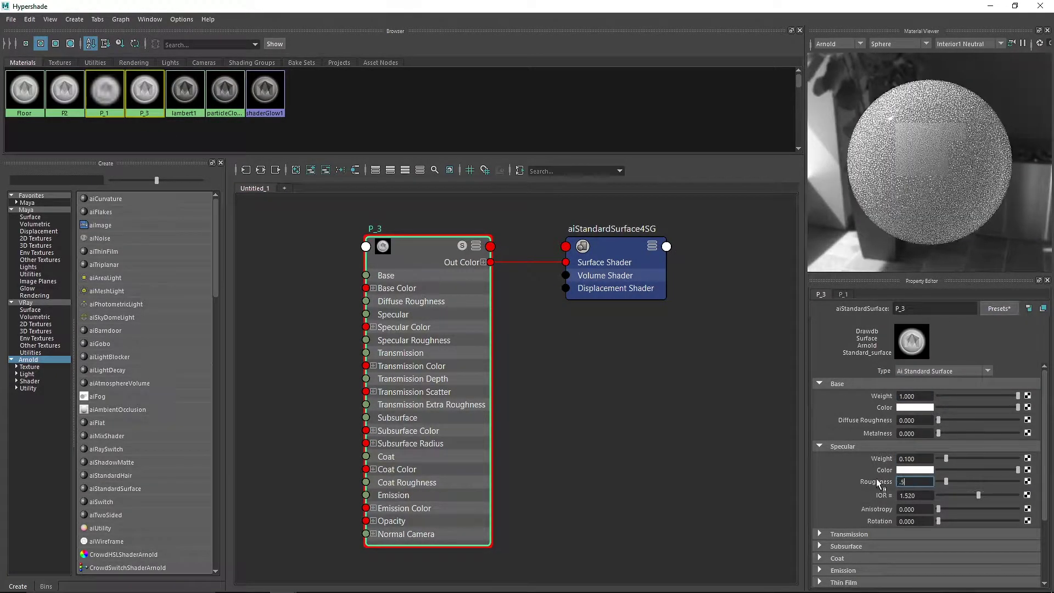
key(Return)
click(570, 344)
drag(437, 212, 577, 296)
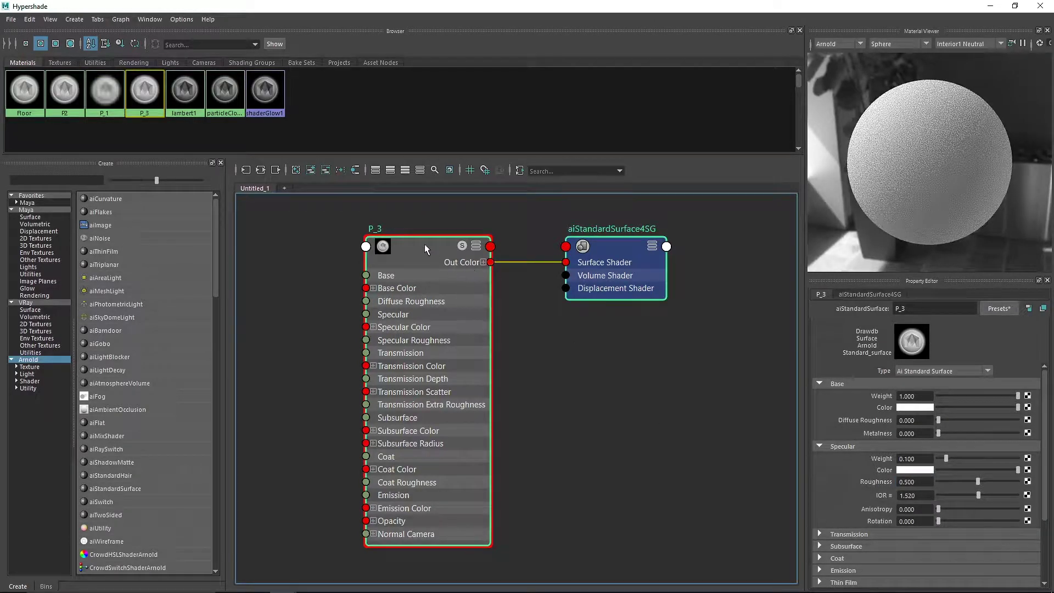
Add an aiNoise texture to the P_3 network and connect its Out Color to P_3's Base Color
drag(424, 244, 562, 289)
click(467, 252)
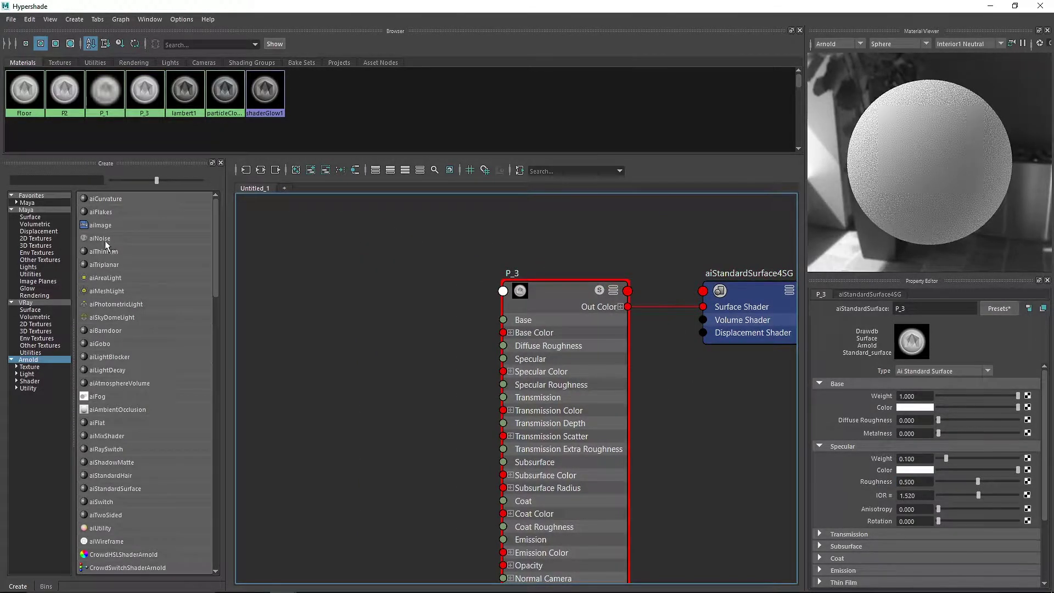
click(106, 240)
drag(419, 341, 503, 333)
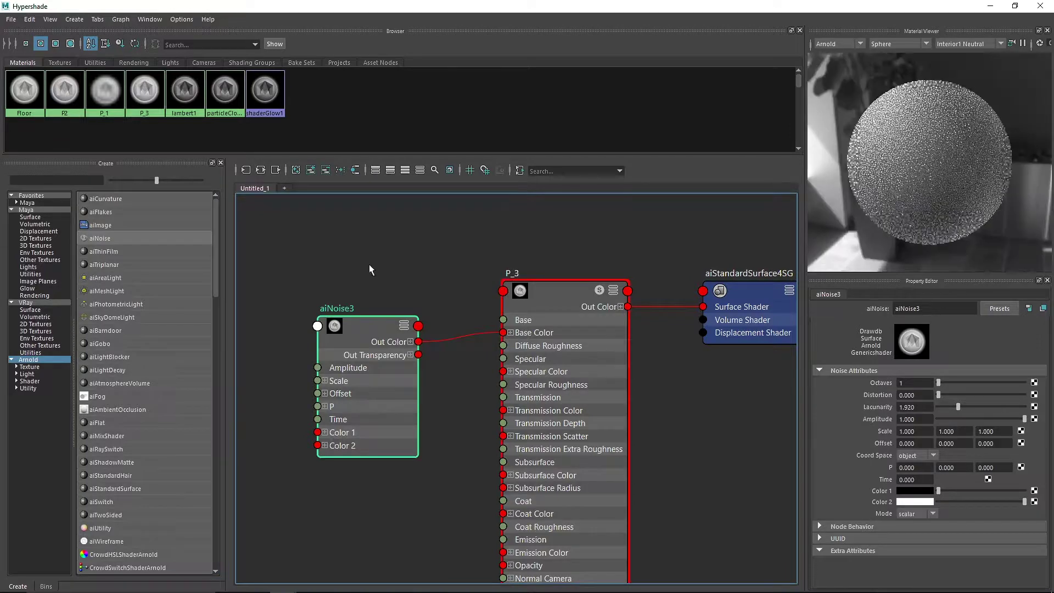
Set the P_3 noise to octaves 8, distortion 3, lacunarity 1 and amplitude 10
drag(938, 383, 1024, 383)
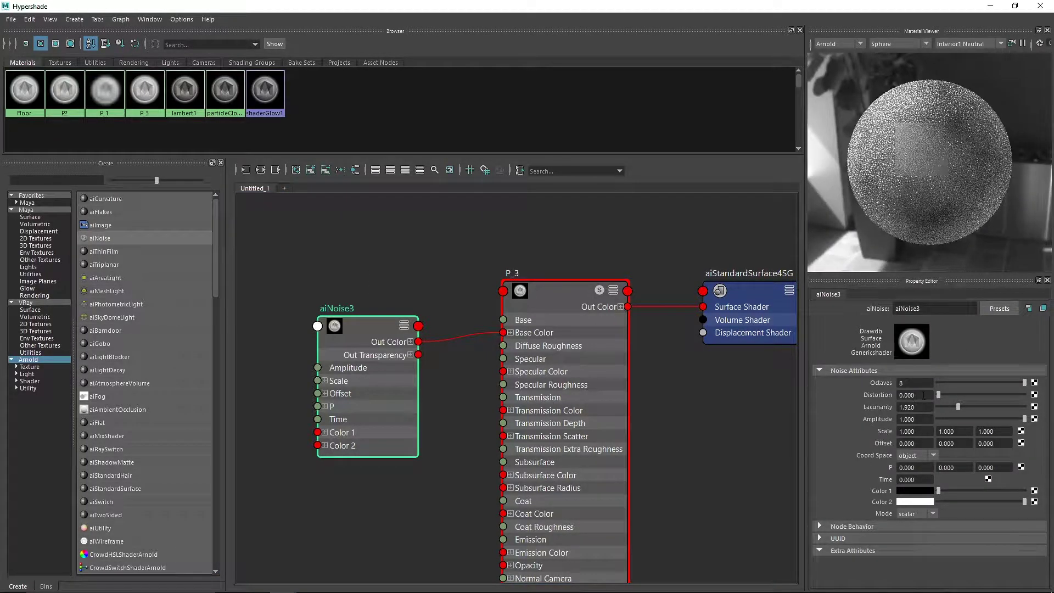
drag(923, 395, 896, 407)
text(3)
key(Return)
text(1)
click(918, 417)
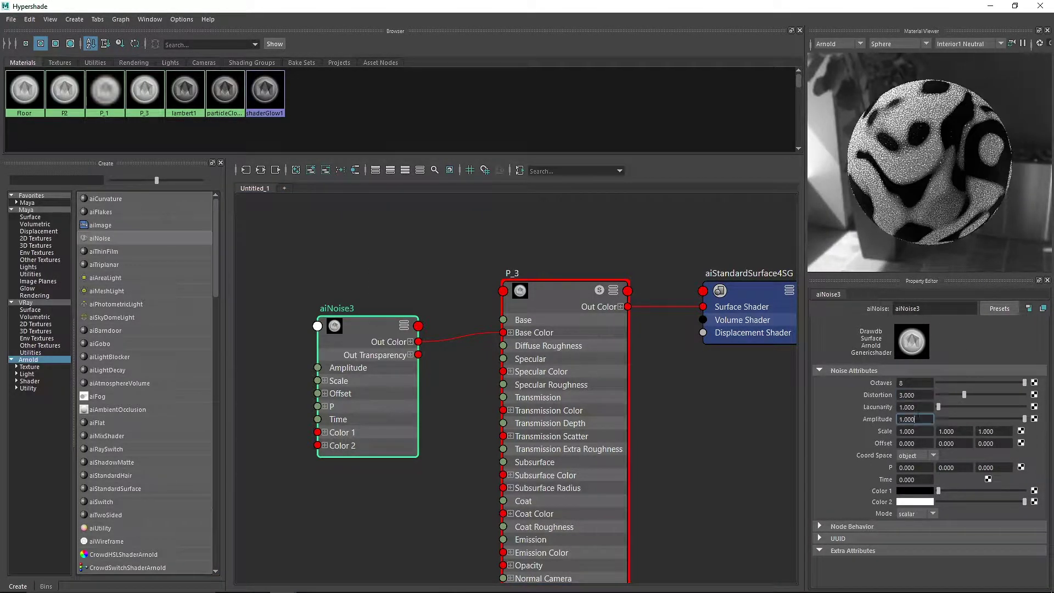
text(10)
key(Return)
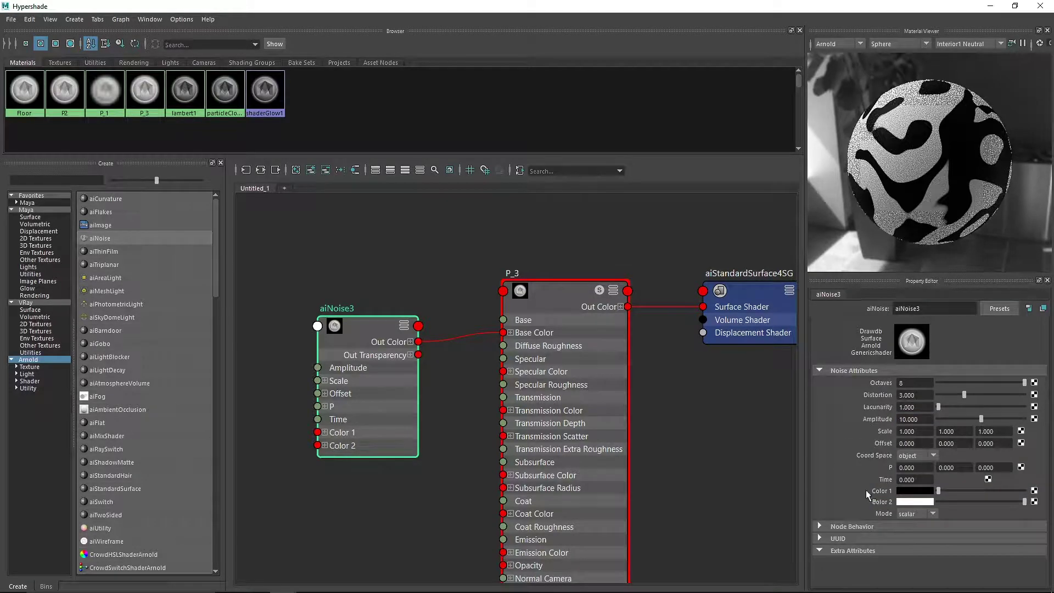
Set the P_3 noise Color 1 to the saved pink and Color 2 to pale turquoise
click(914, 490)
click(867, 483)
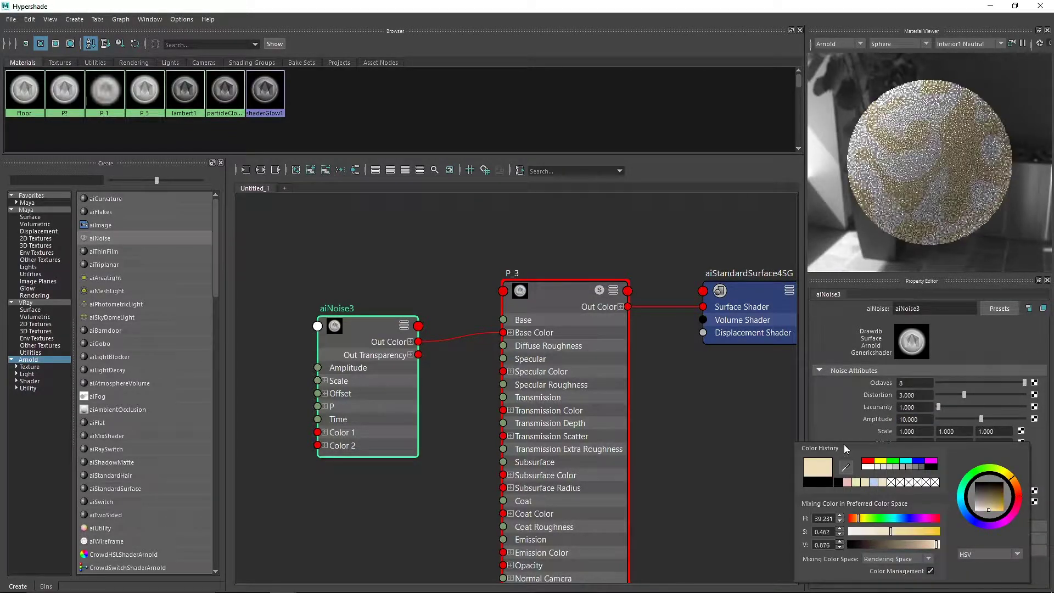
click(848, 482)
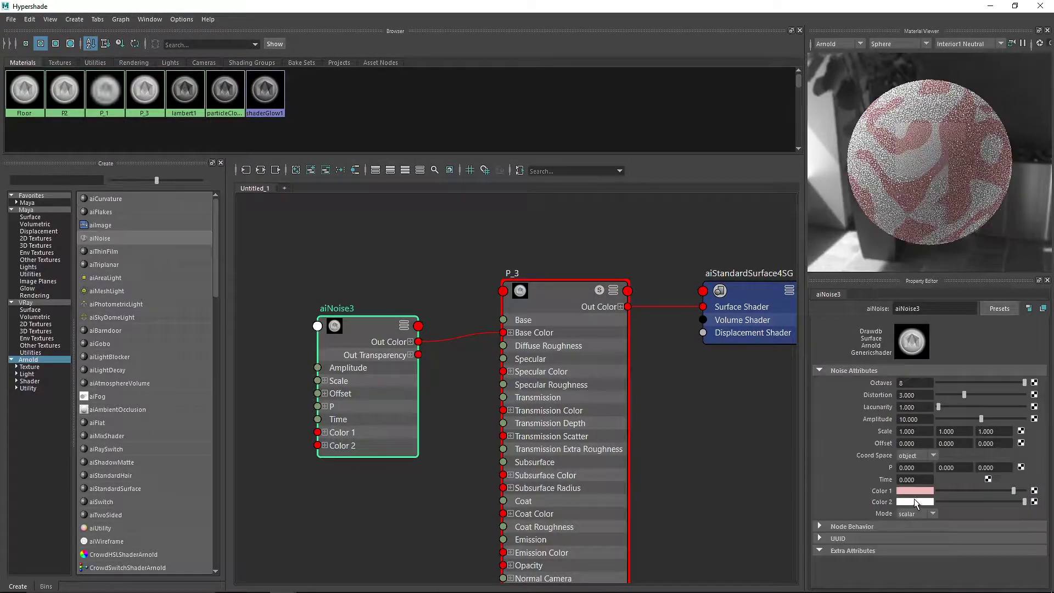
click(911, 499)
click(873, 493)
click(893, 531)
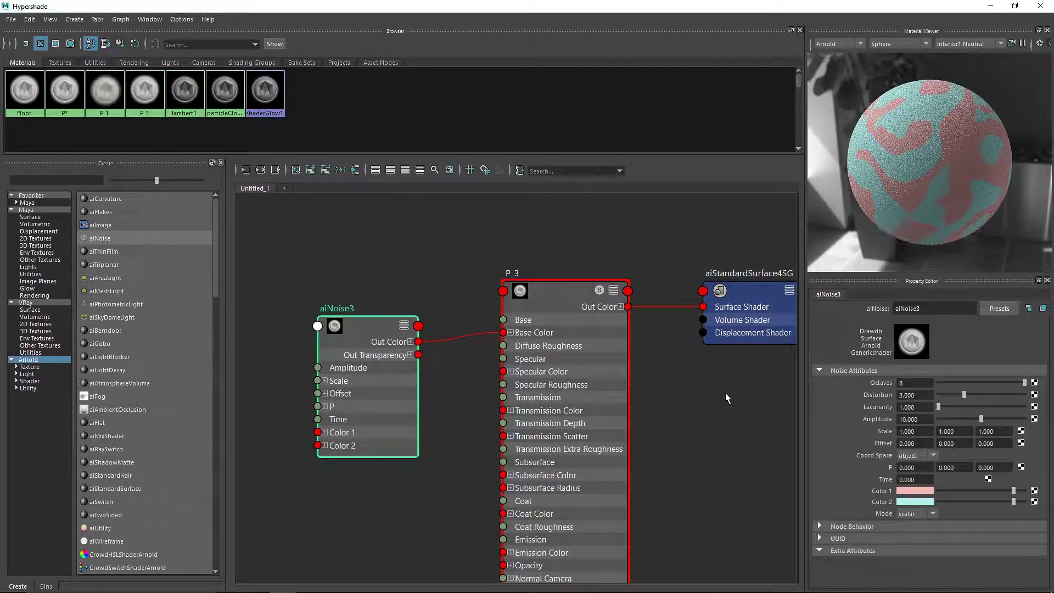
Increase the P_3 noise distortion to 4
text(4)
key(Return)
click(746, 395)
Graph the P2 material's network and set its noise distortion to 2
right_drag(61, 99, 90, 128)
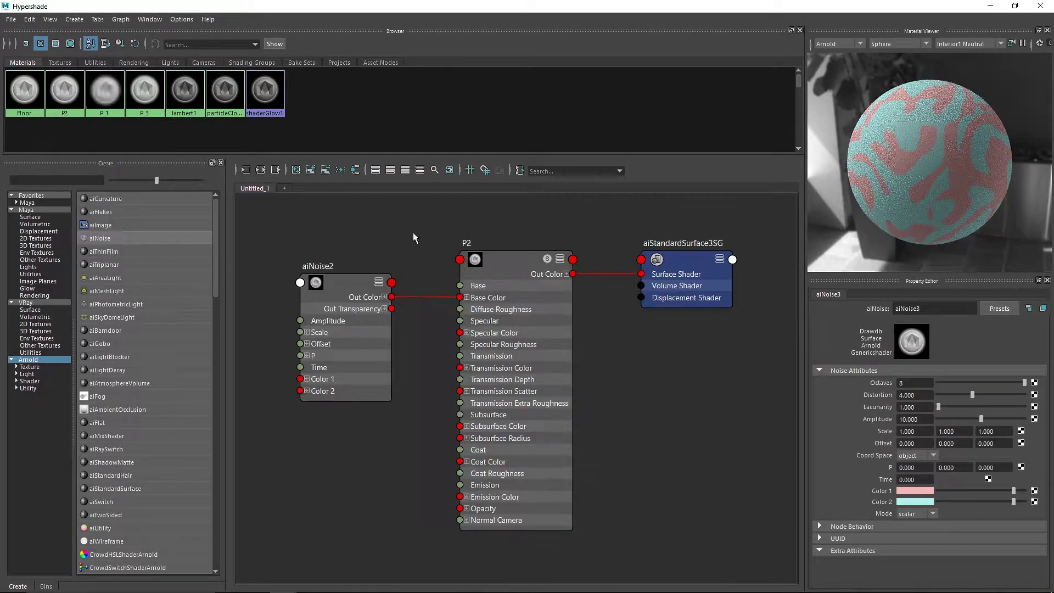
double_click(914, 395)
text(2)
key(Return)
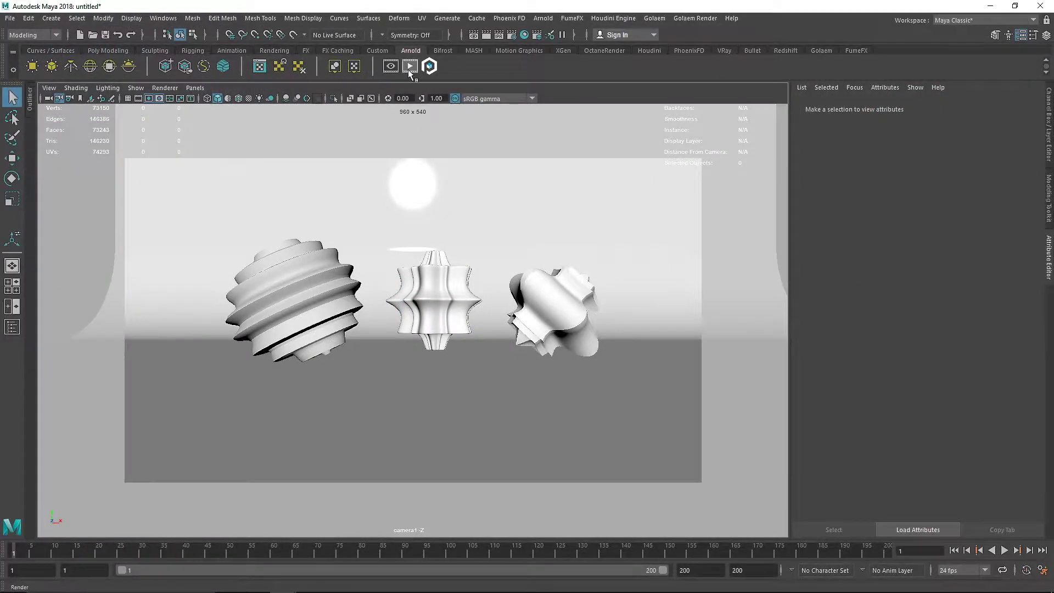
Render the scene in the Arnold RenderView and select the sky dome light in the Outliner
click(410, 67)
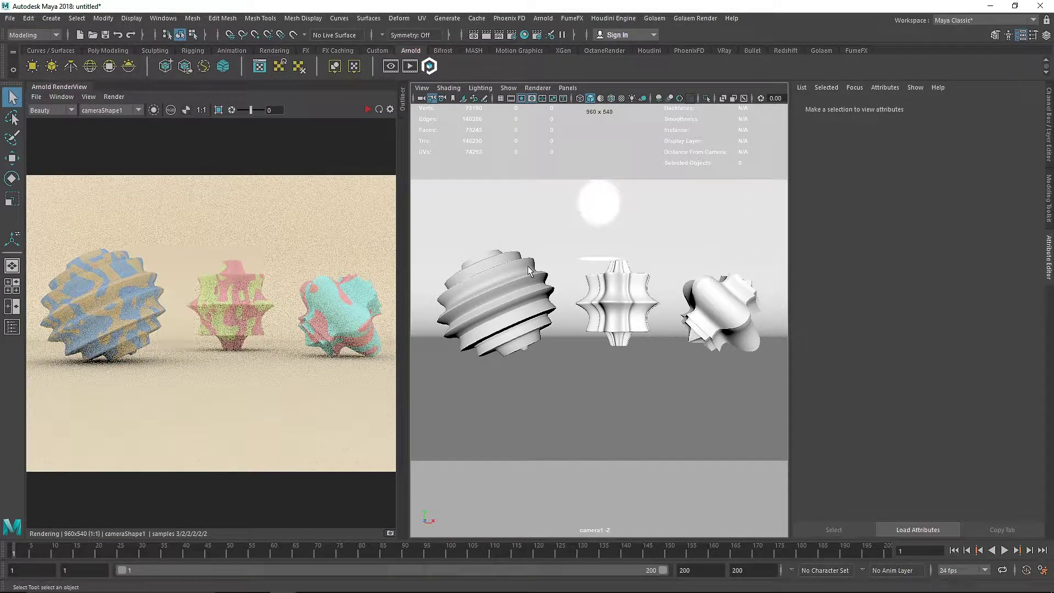
scroll(219, 261, down, 3)
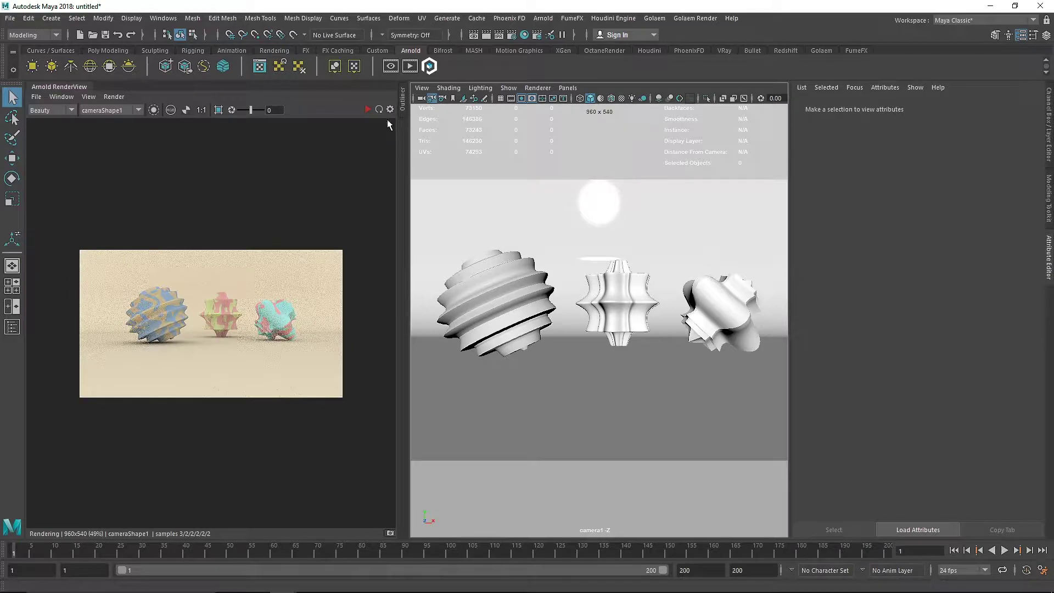
click(403, 100)
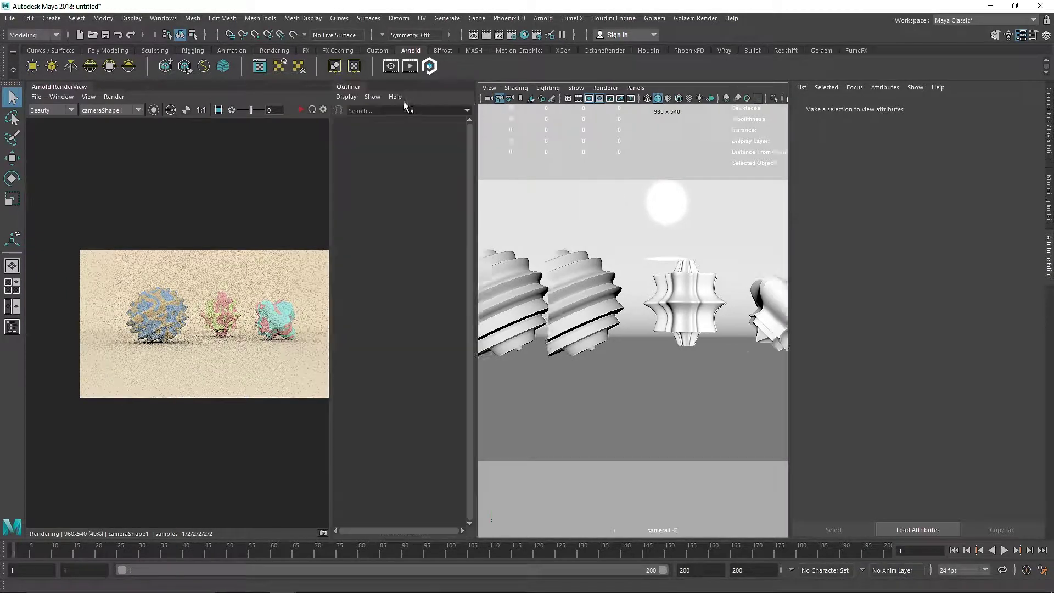
click(383, 221)
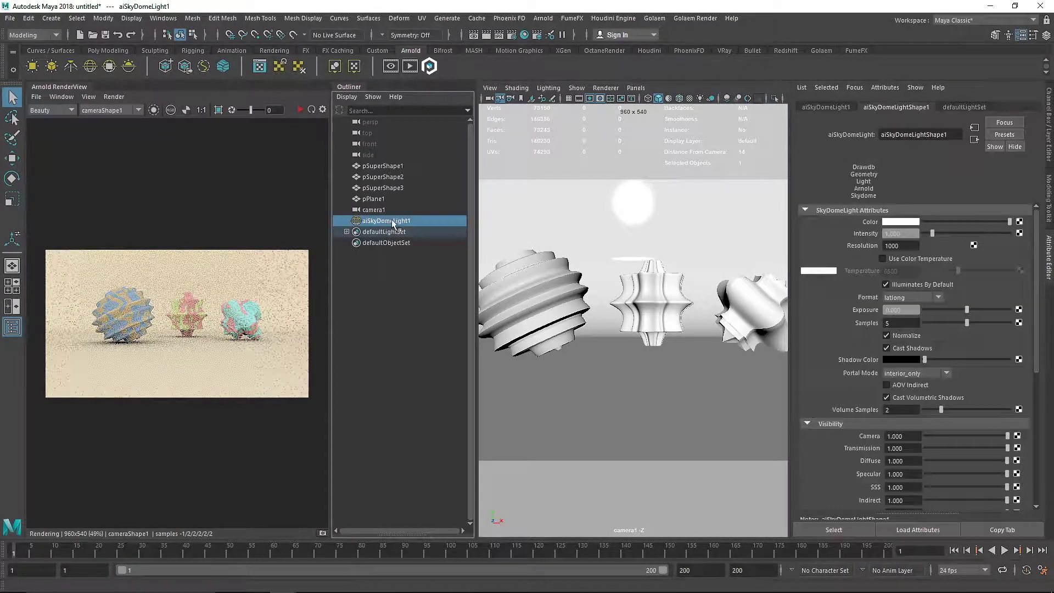
Collapse the Outliner, widen the render view and set the sky dome light's exposure to 0.2 after trying 0.1
click(349, 90)
drag(341, 113, 462, 115)
scroll(330, 245, up, 3)
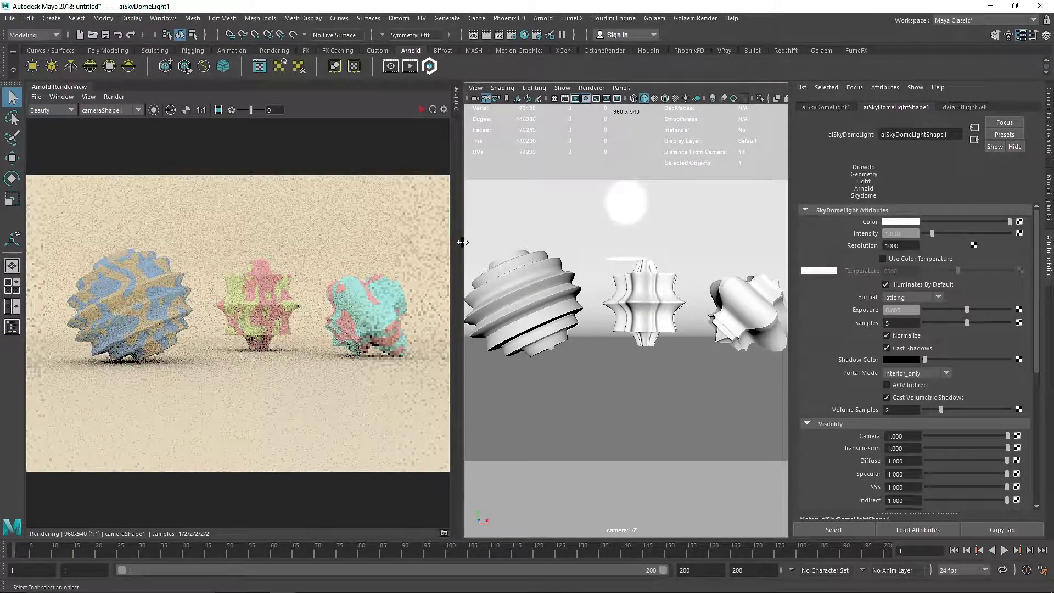
drag(463, 244, 578, 243)
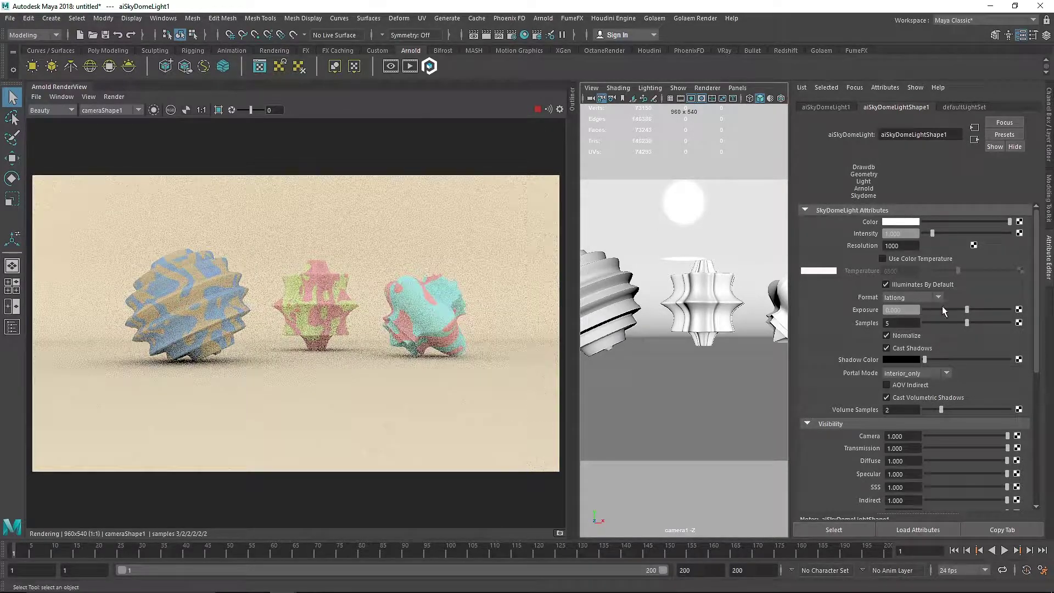
text(1)
key(Return)
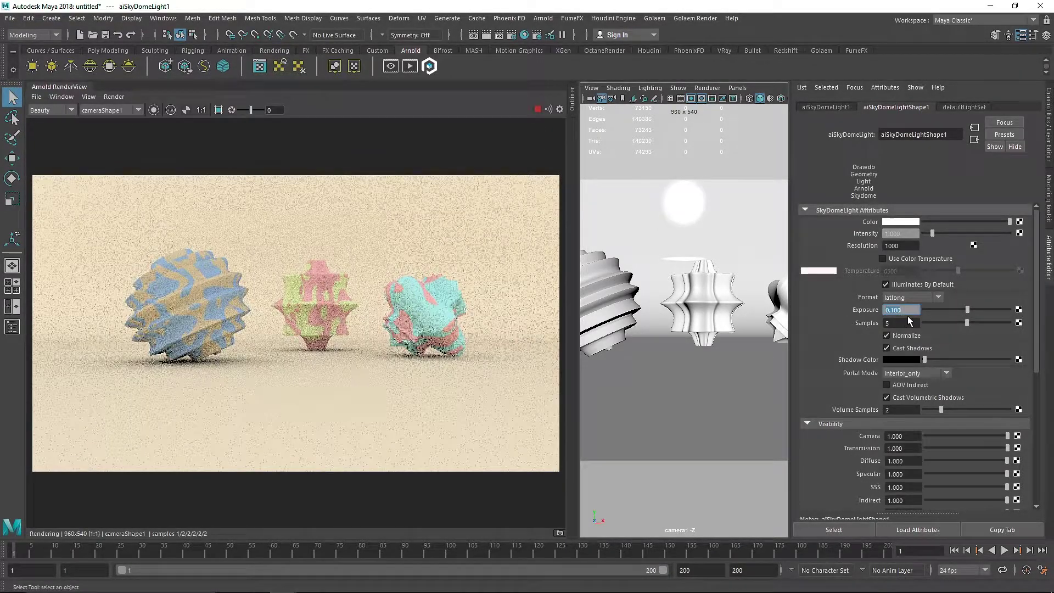
text(.2)
key(Return)
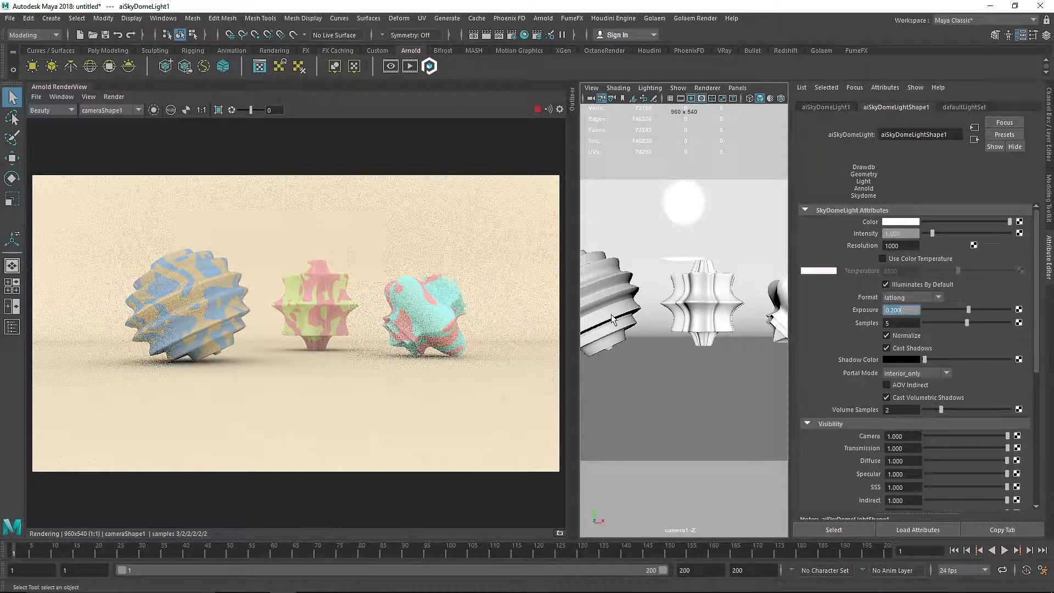
Set Arnold sampling to Camera (AA) 8, Diffuse 4, Specular 4, Transmission 0 and SSS 0, and check the ray depth settings
scroll(449, 345, down, 2)
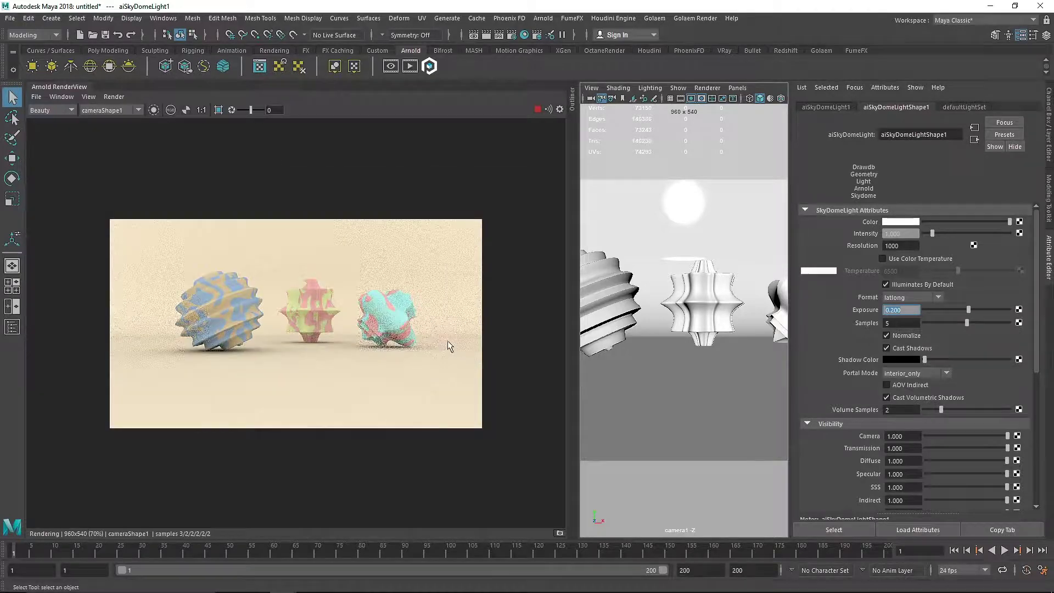
drag(579, 196, 458, 196)
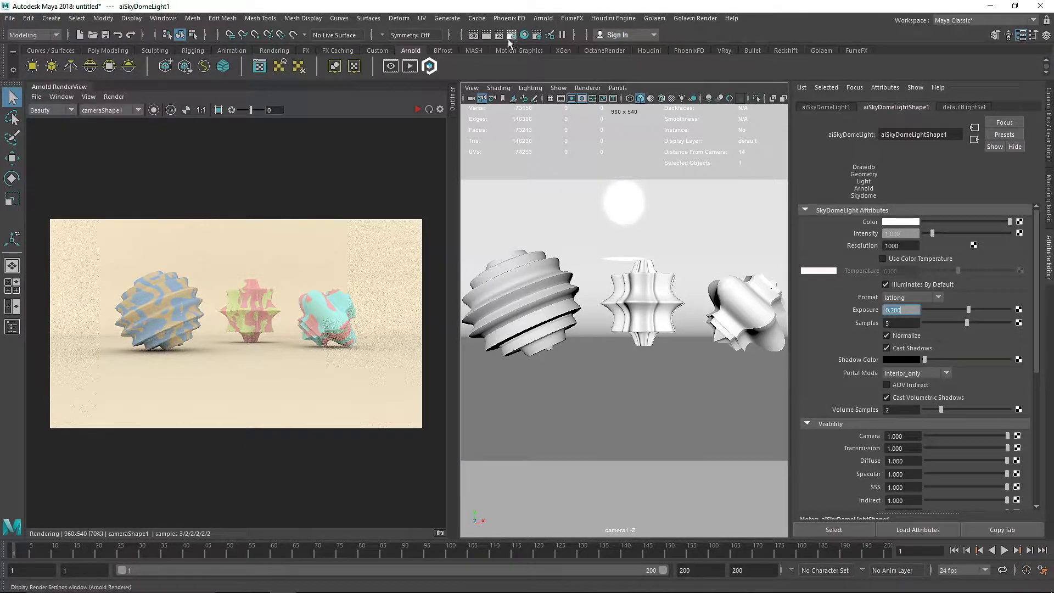
click(509, 37)
click(505, 139)
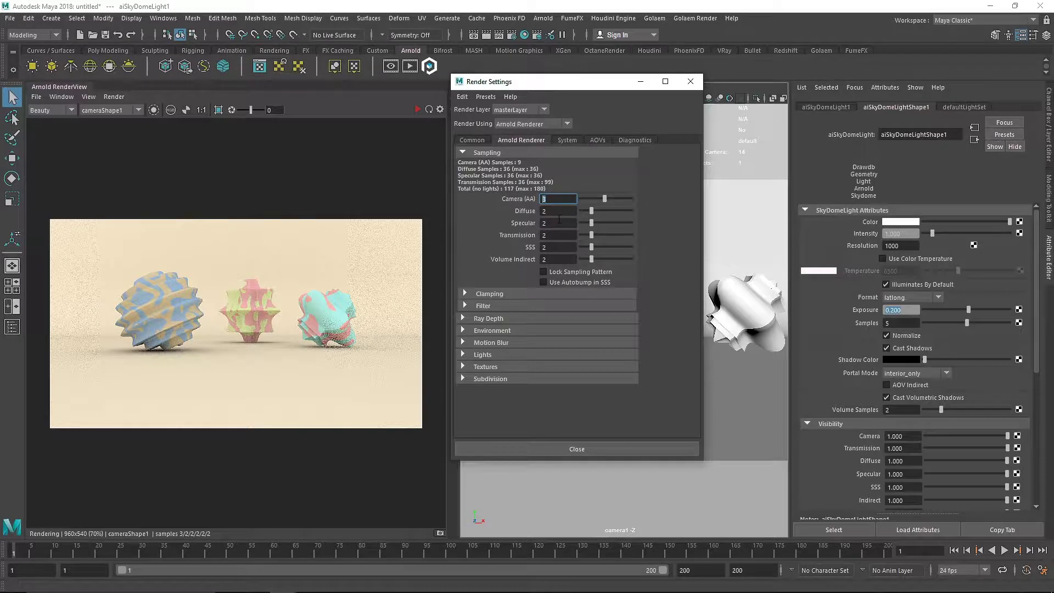
text(8)
key(Tab)
text(4)
key(Tab)
text(4)
click(575, 214)
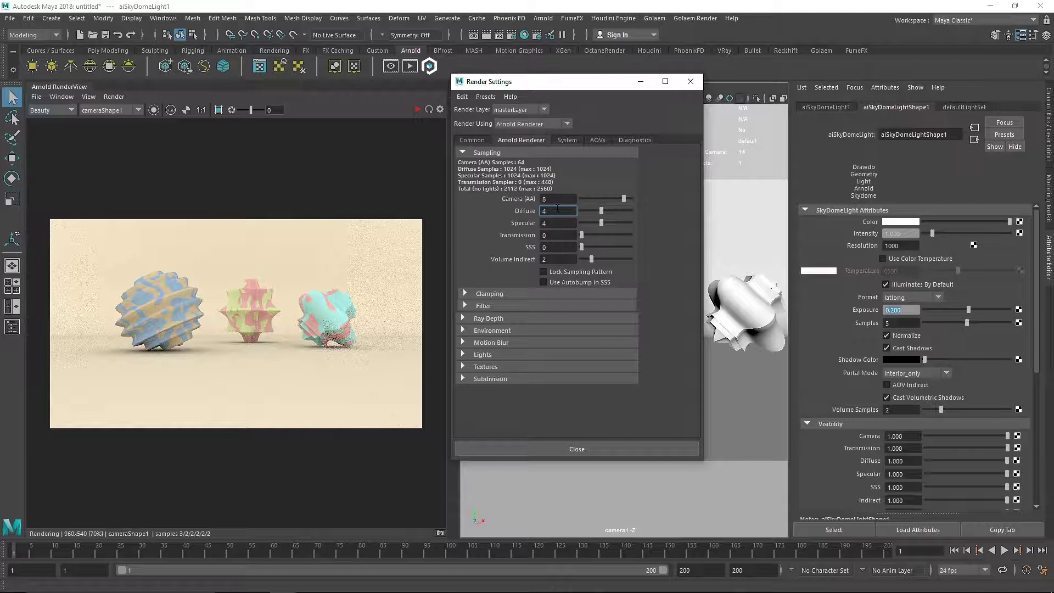
click(513, 321)
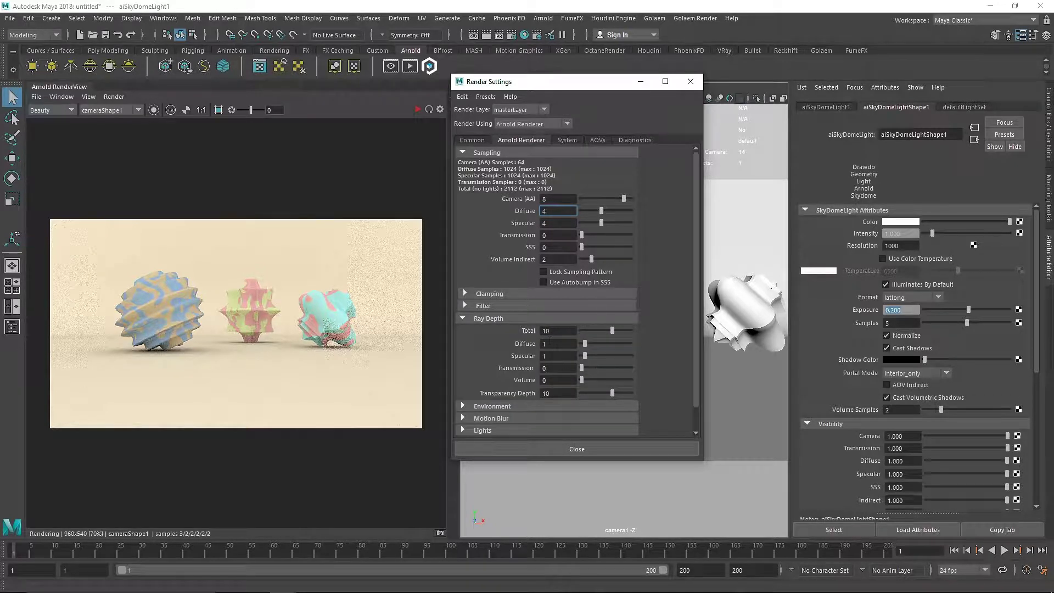
click(552, 335)
click(494, 317)
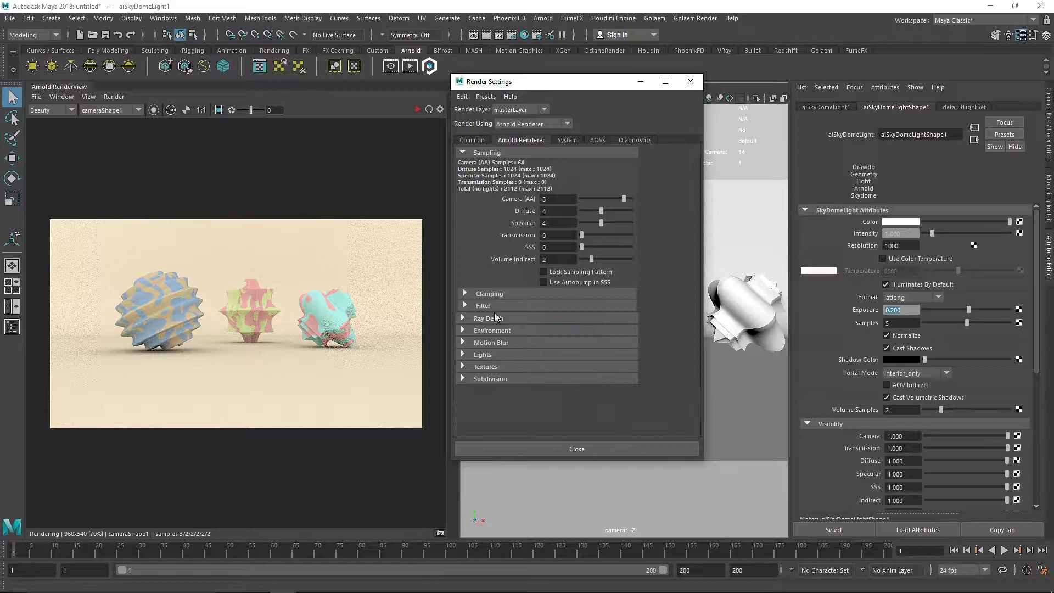
Set the render output's image format to jpeg and its file name prefix to "Ultra Shapes"
click(472, 139)
click(567, 213)
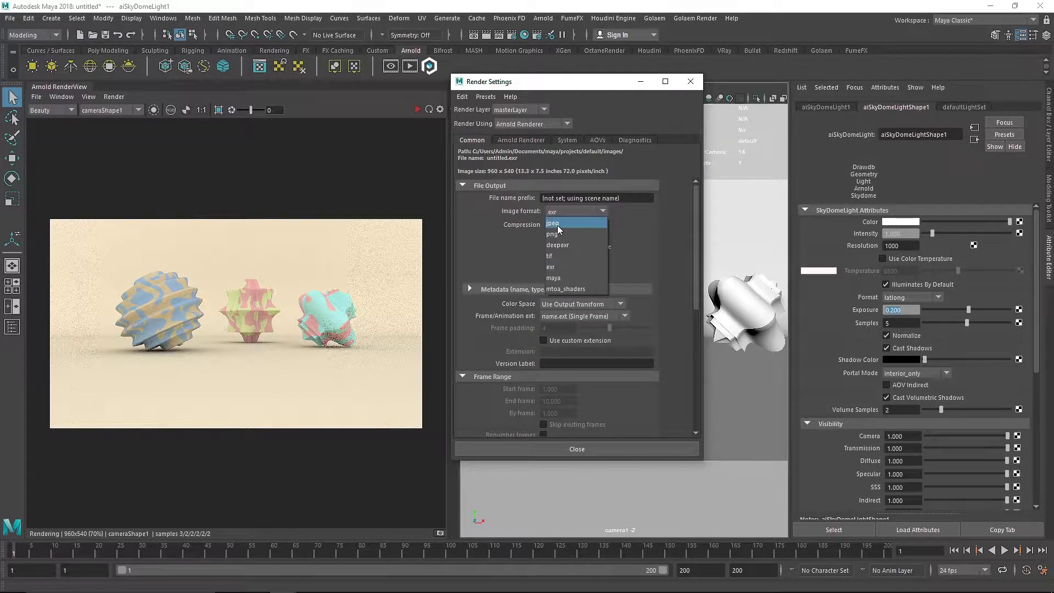
click(558, 225)
click(632, 198)
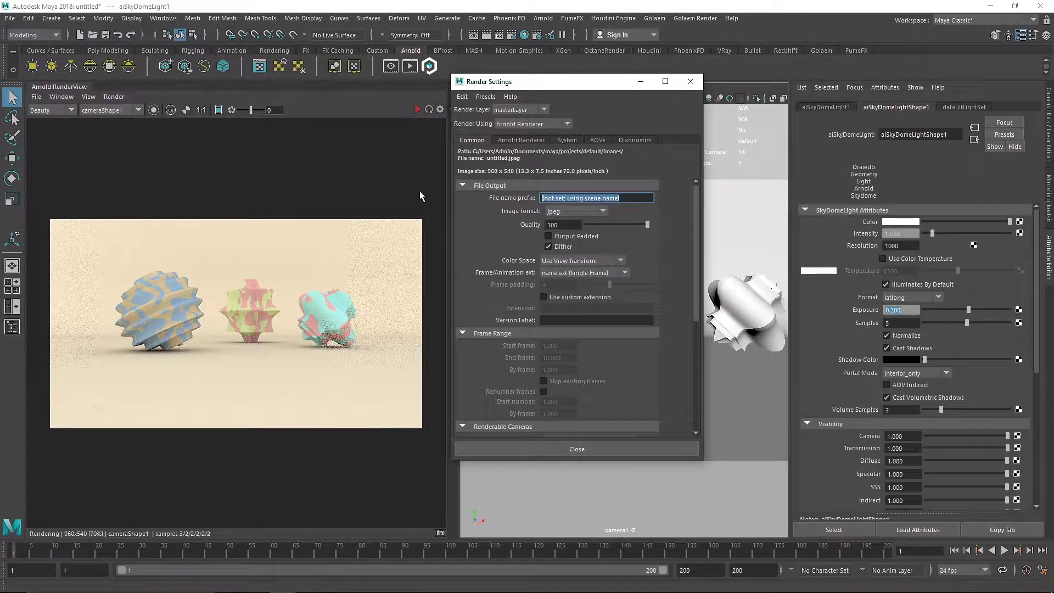
text(Ultra Shapes)
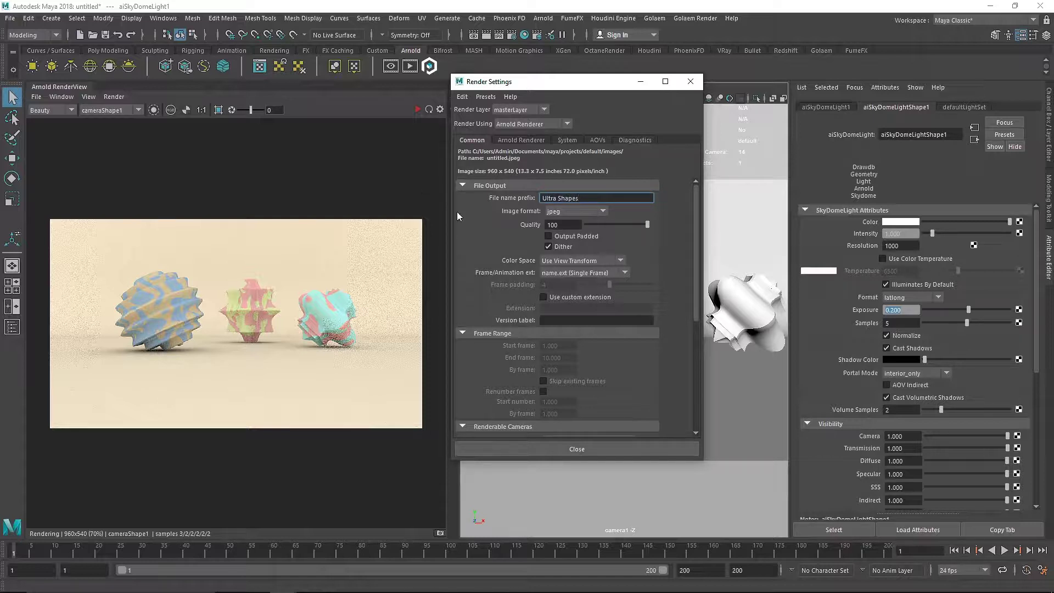
Set the image size preset to HD_1080 and the renderable camera to camera1, and close the render settings
scroll(610, 363, down, 4)
click(584, 355)
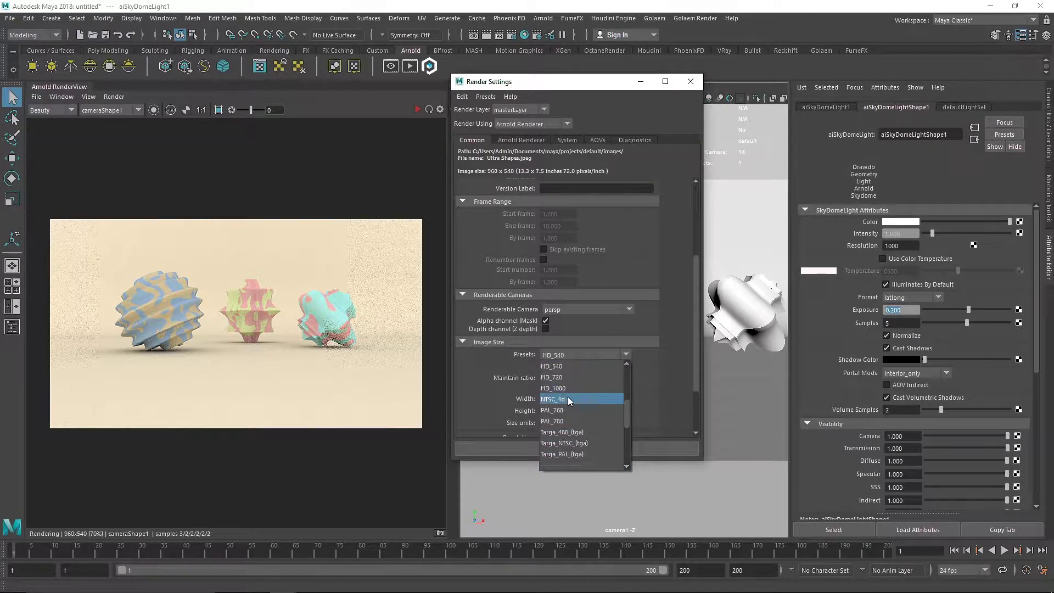
click(571, 389)
click(603, 310)
click(581, 334)
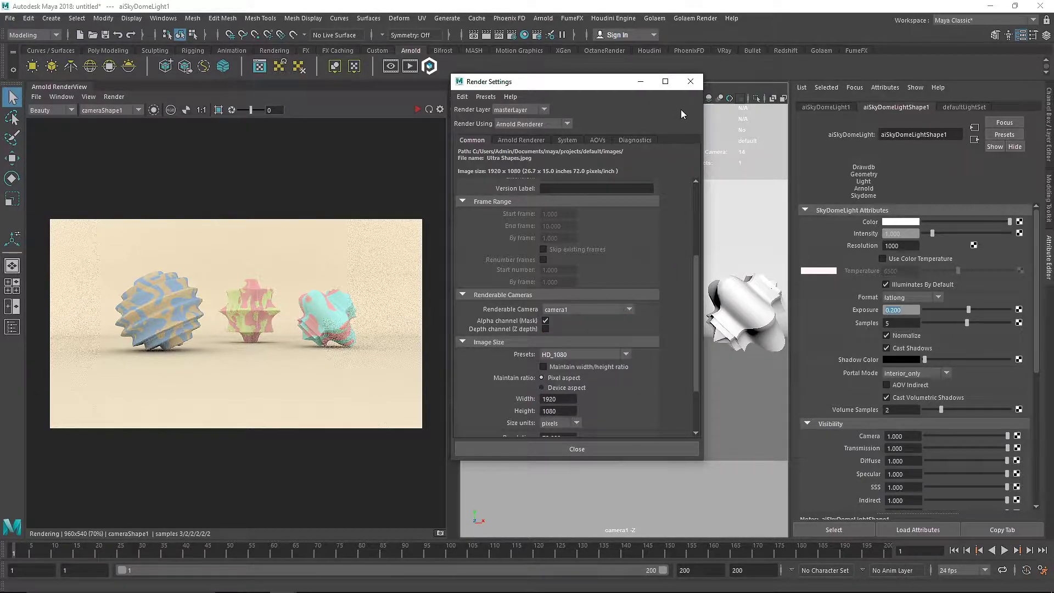
click(689, 81)
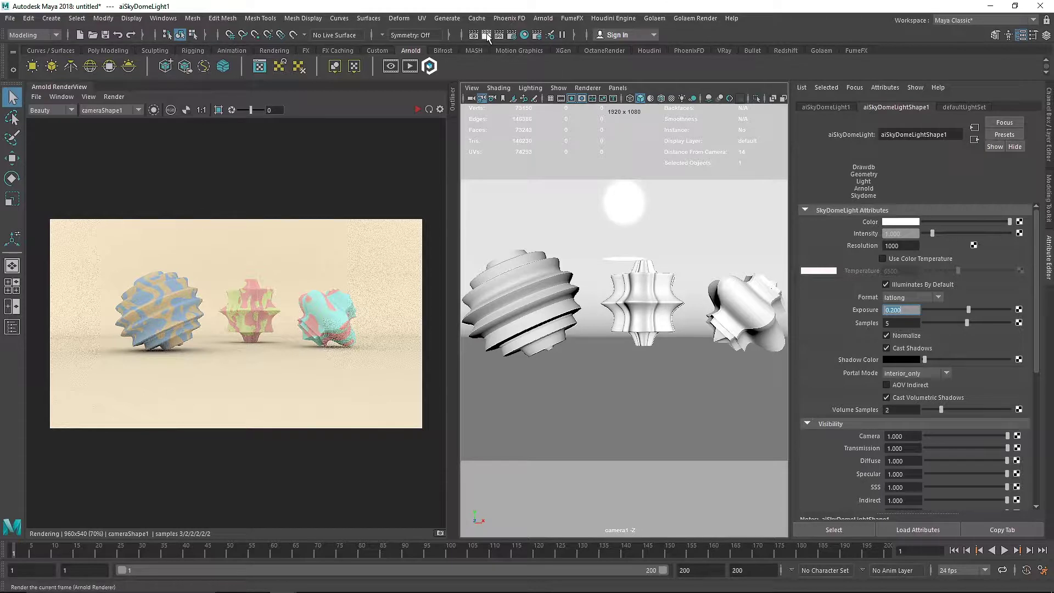